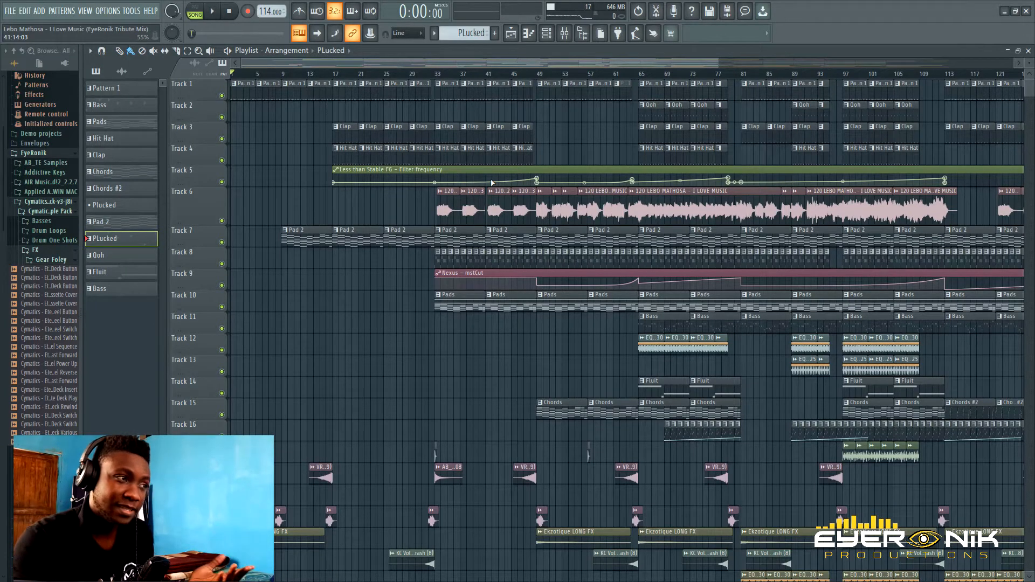
# Step: Open Pattern 1 from Track 1 in the piano roll, look over its notes, and return to the playlist
pyautogui.moveTo(717, 63); pyautogui.dragTo(661, 63)
pyautogui.doubleClick(369, 92)
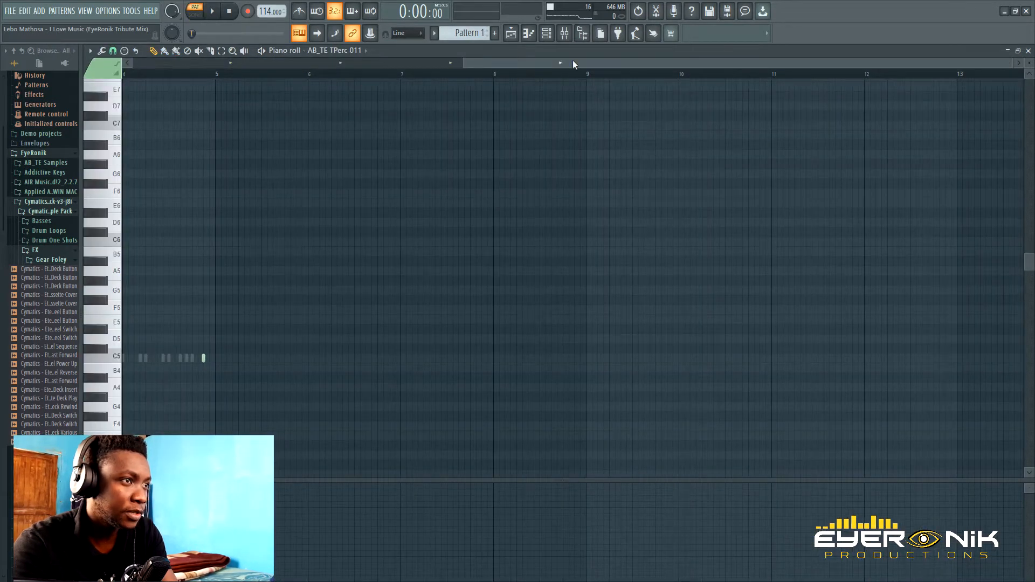
pyautogui.moveTo(573, 62); pyautogui.dragTo(377, 63)
pyautogui.click(513, 35)
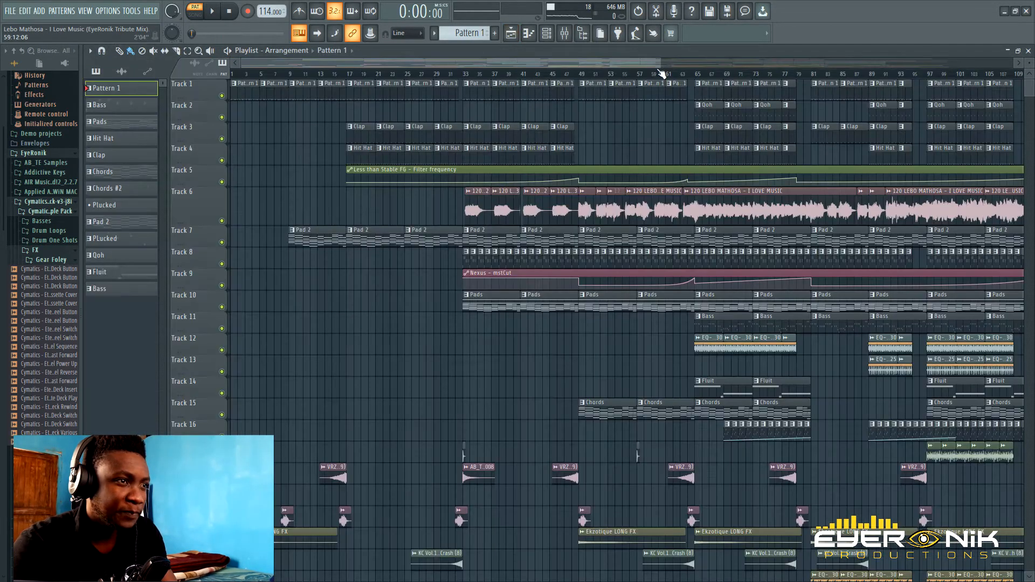
pyautogui.moveTo(662, 63); pyautogui.dragTo(744, 64)
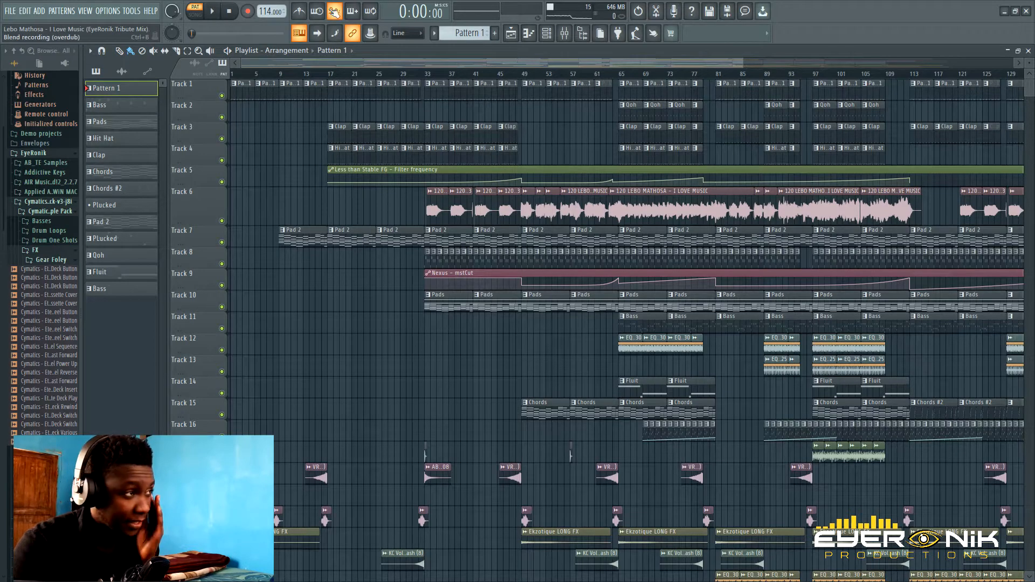
# Step: Play Pattern 1, view its notes in the piano roll during playback, and stop it
pyautogui.click(214, 12)
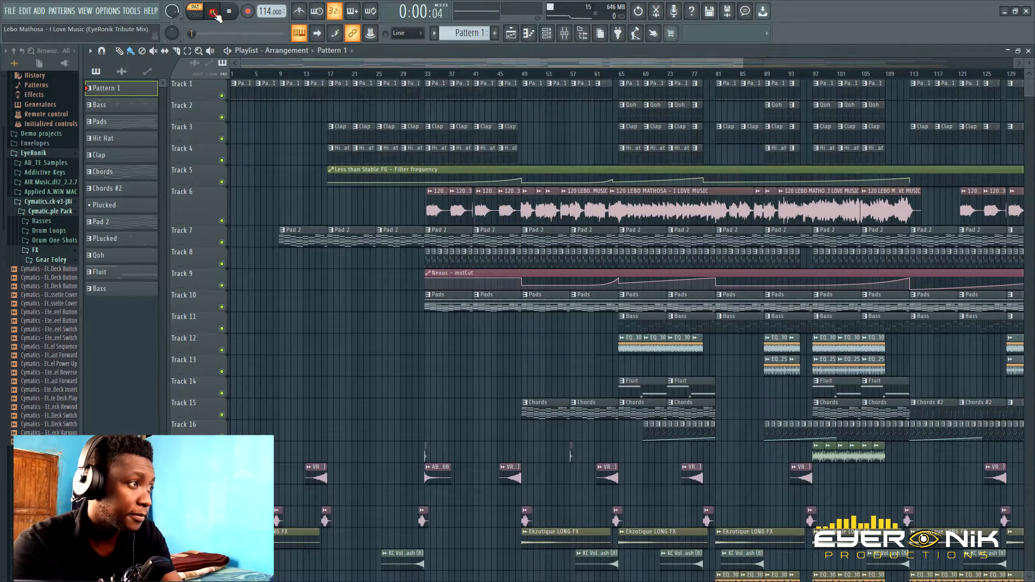
pyautogui.doubleClick(436, 85)
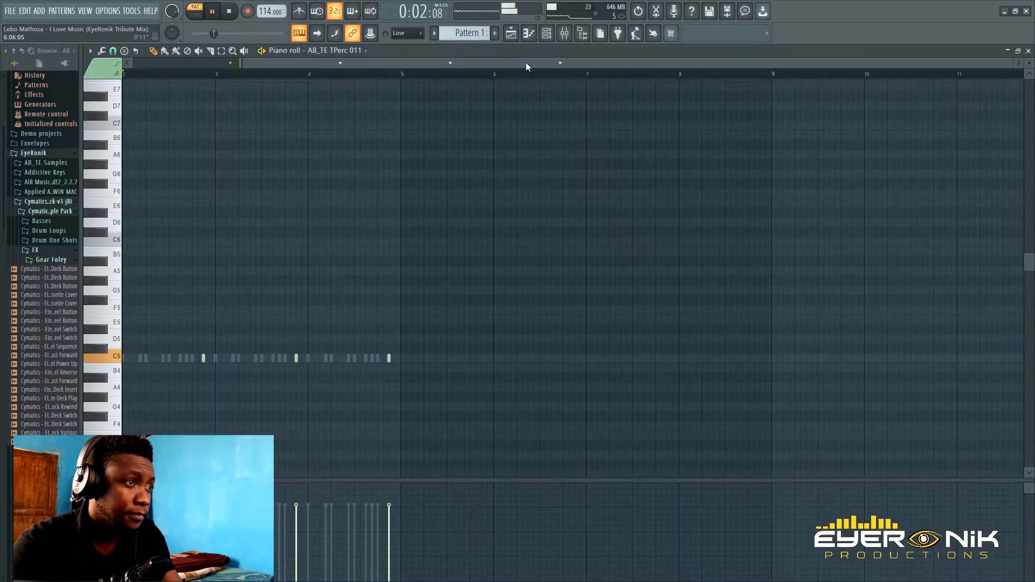
pyautogui.click(230, 13)
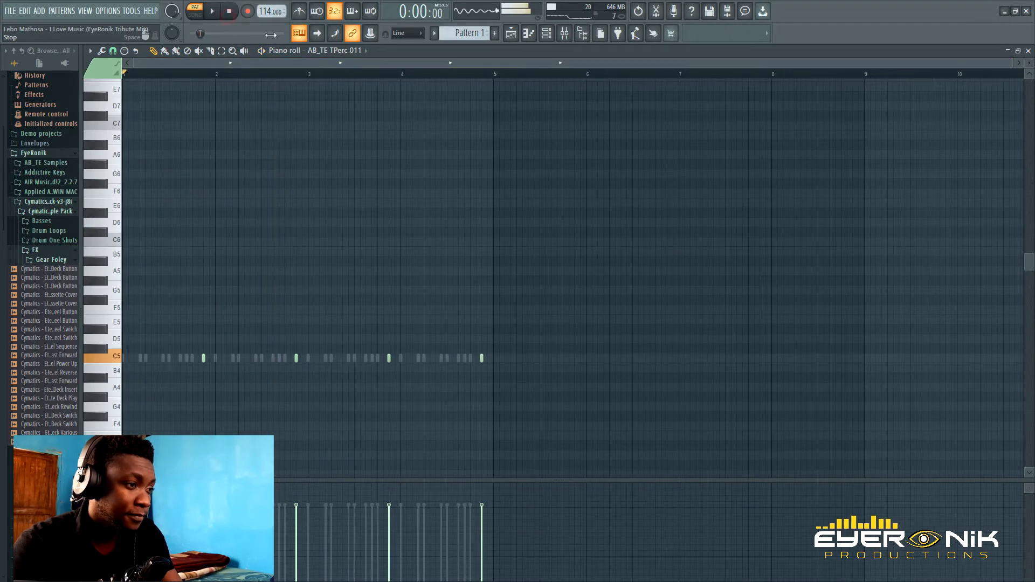
# Step: Show Pattern 1's steps in the channel rack and select the AB_TE Kick 026, Perc 004 and LPerc 035 channels in turn
pyautogui.click(546, 33)
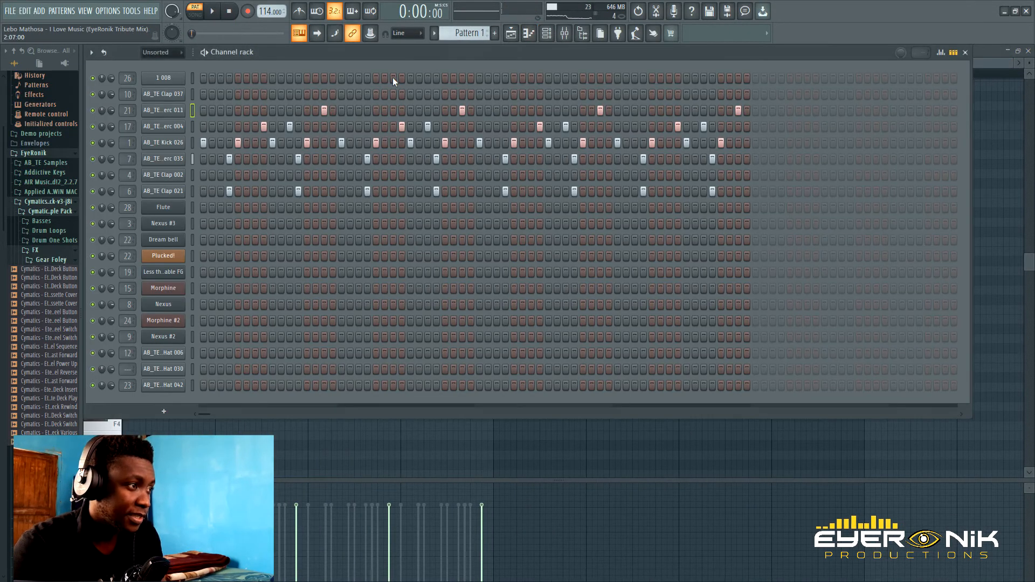
pyautogui.click(193, 139)
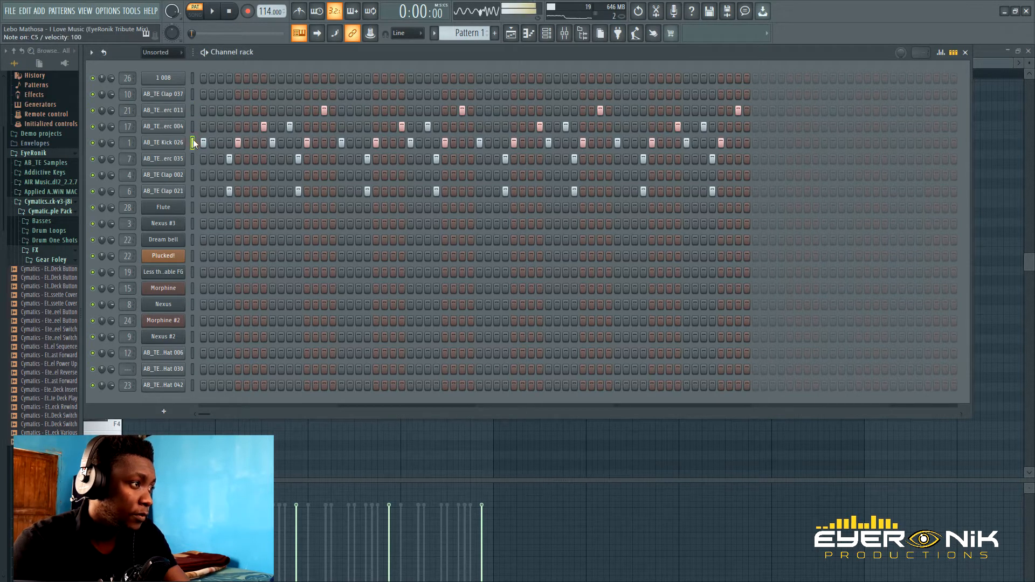
pyautogui.click(192, 130)
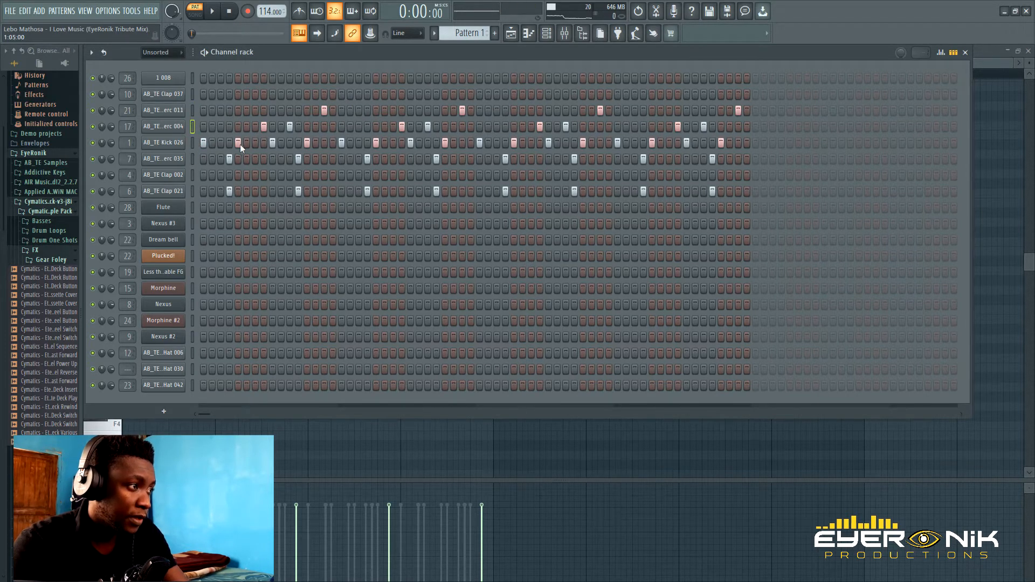
pyautogui.click(192, 159)
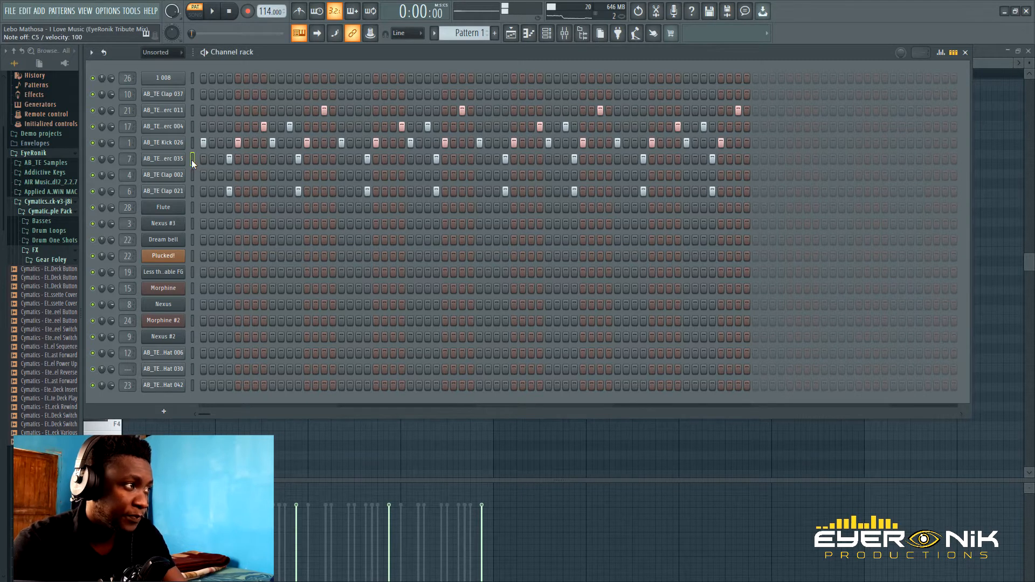
# Step: View the sampler settings of AB_TE LPerc 035, audition its sound, and open the settings of AB_TE Clap 021
pyautogui.click(180, 162)
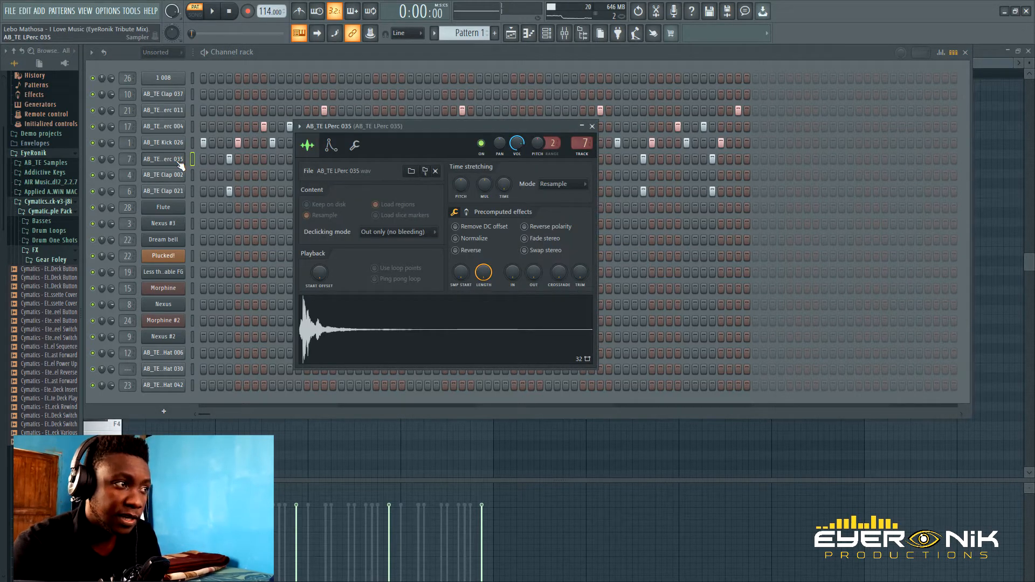
pyautogui.click(592, 127)
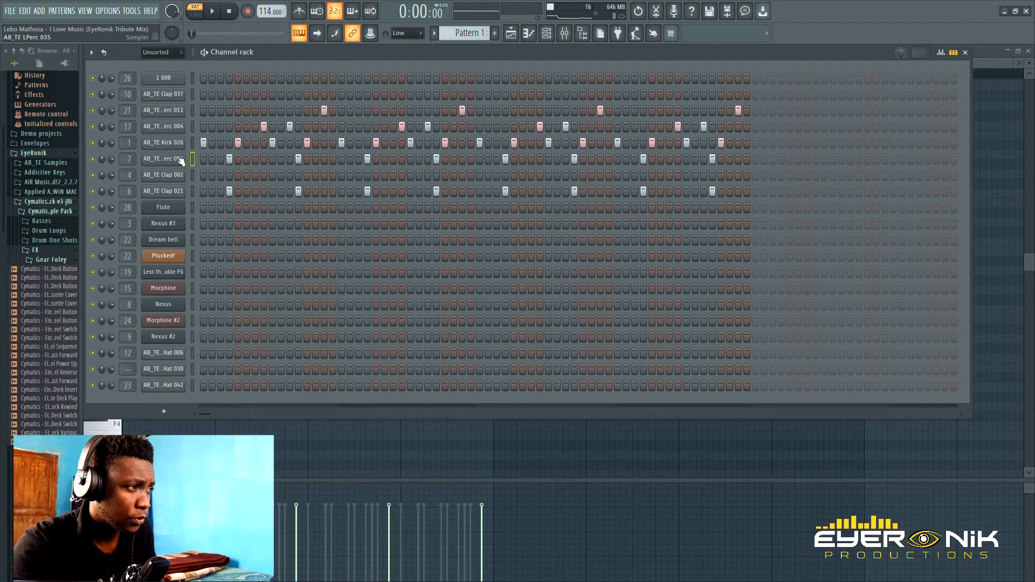
pyautogui.press('q')
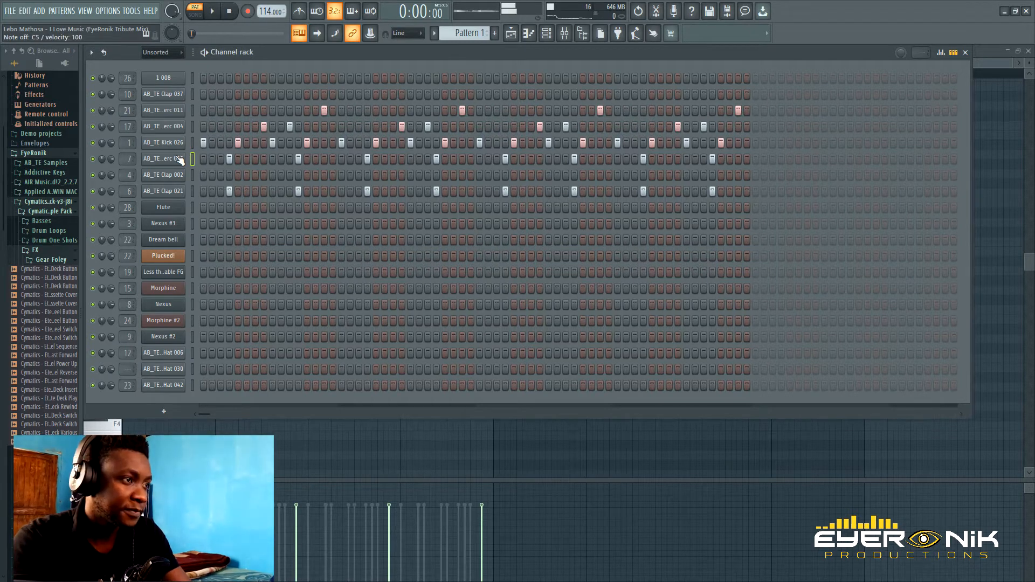
pyautogui.click(183, 191)
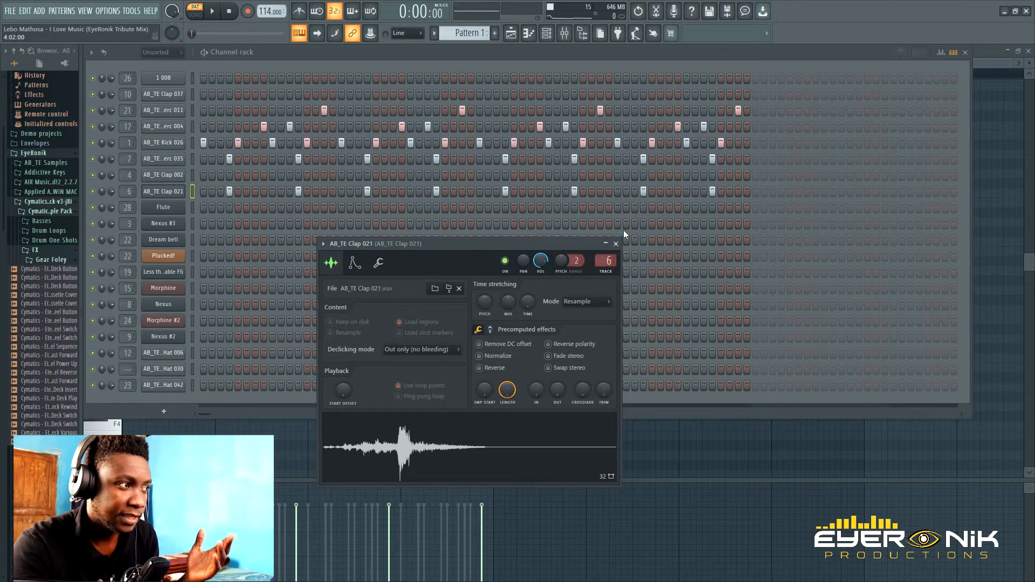
# Step: Return to the playlist, set the playhead near bar 15, and solo Track 1 with Track 3 also enabled
pyautogui.click(511, 34)
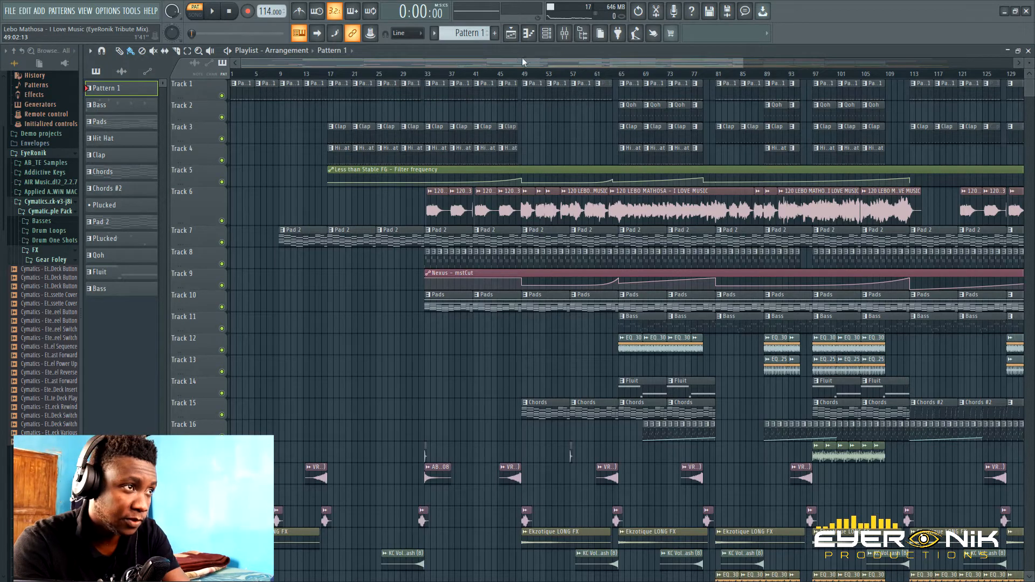
pyautogui.moveTo(732, 65); pyautogui.dragTo(604, 63)
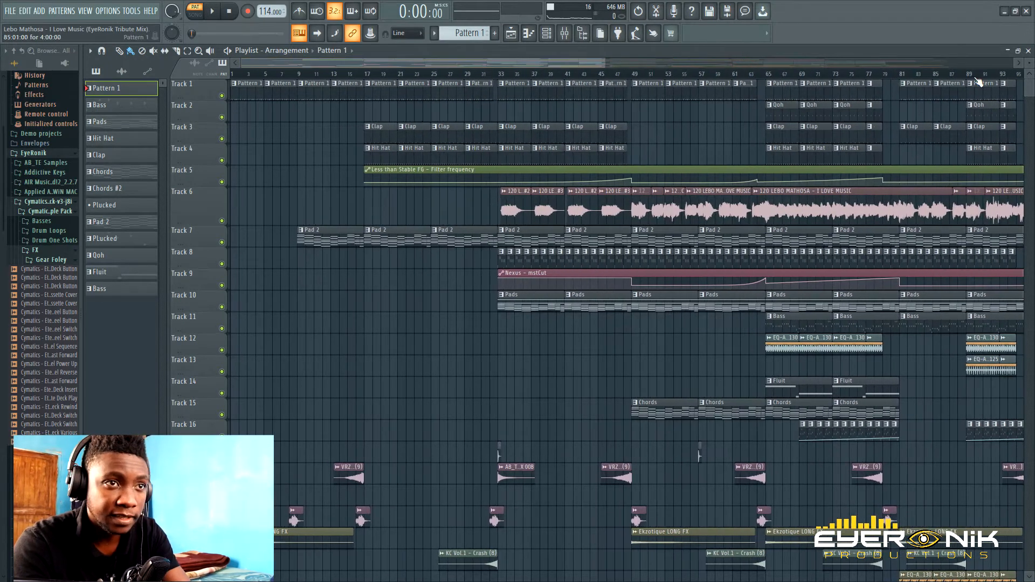
pyautogui.click(381, 133)
pyautogui.click(353, 79)
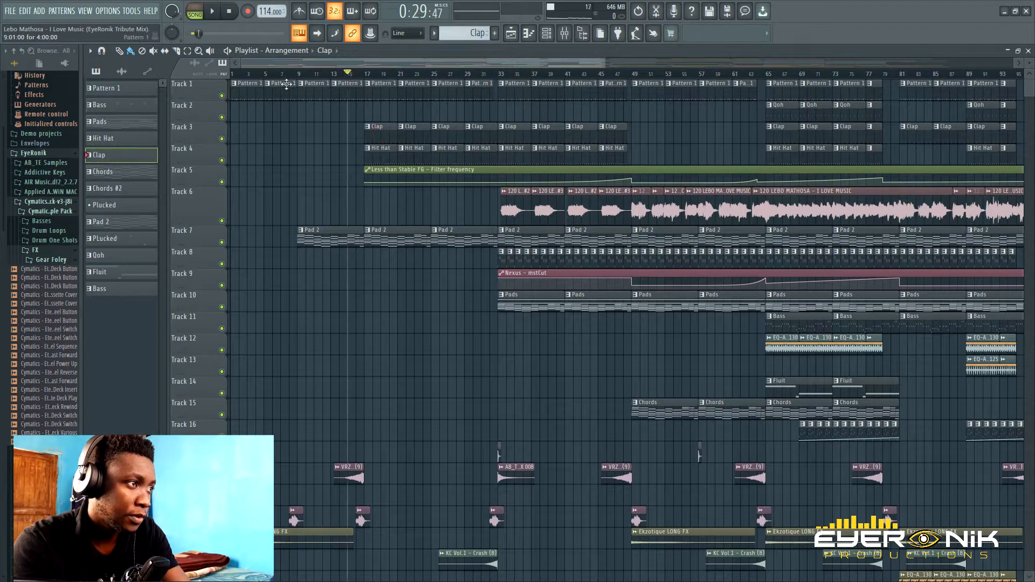
pyautogui.keyDown('ctrl'); pyautogui.click(221, 96); pyautogui.keyUp('ctrl')
pyautogui.click(222, 139)
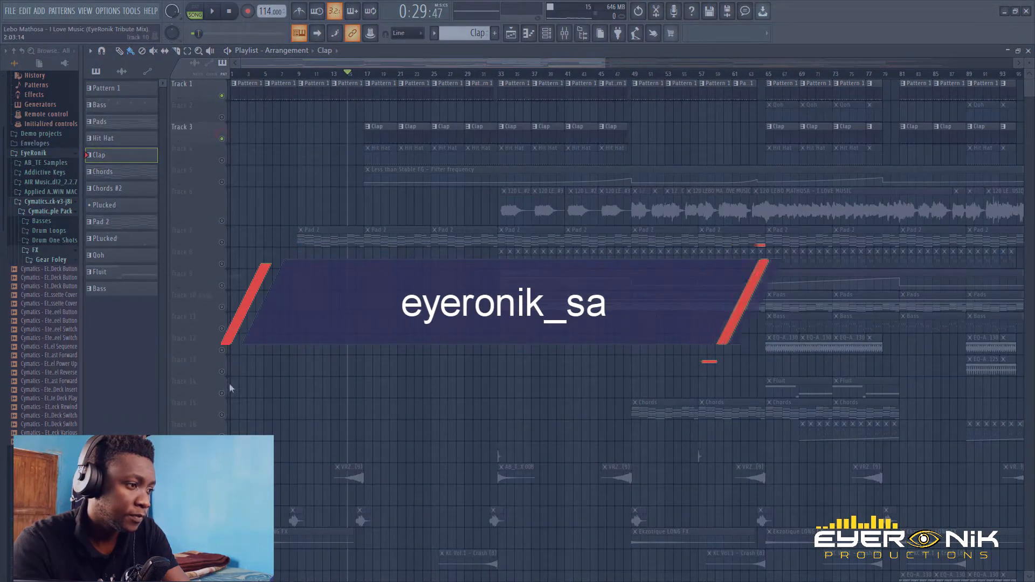
# Step: Play the song, enable Tracks 18 and 24 alongside the soloed drums, and stop playback
pyautogui.press('space')
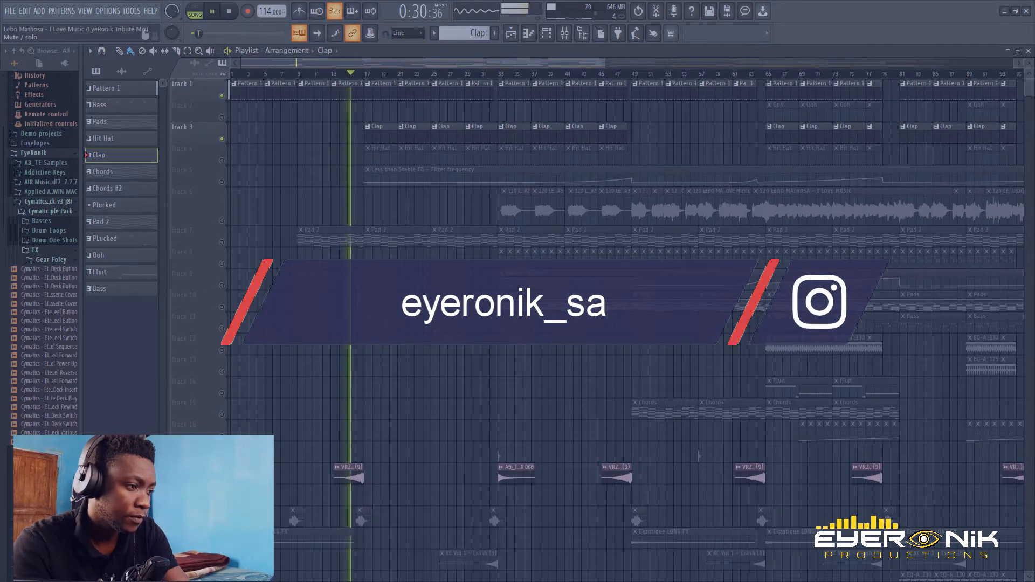
pyautogui.scroll(-3, 232, 377)
pyautogui.click(222, 414)
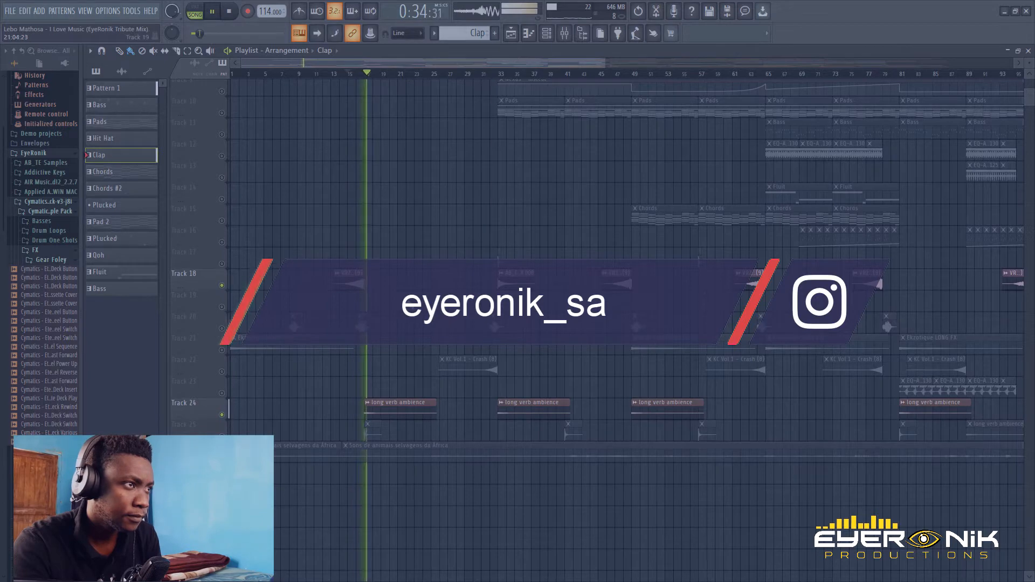
pyautogui.scroll(3, 235, 376)
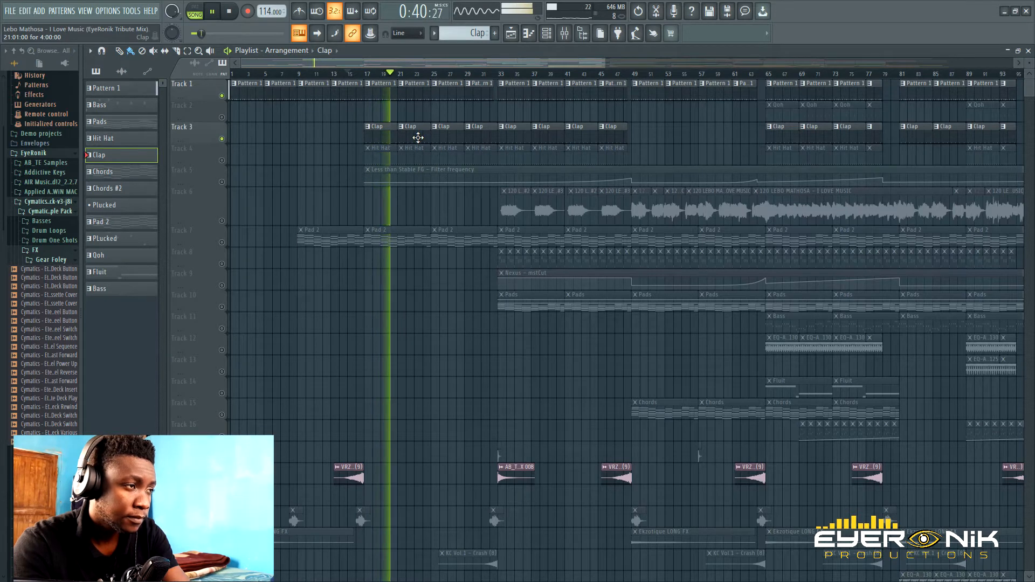
pyautogui.press('space')
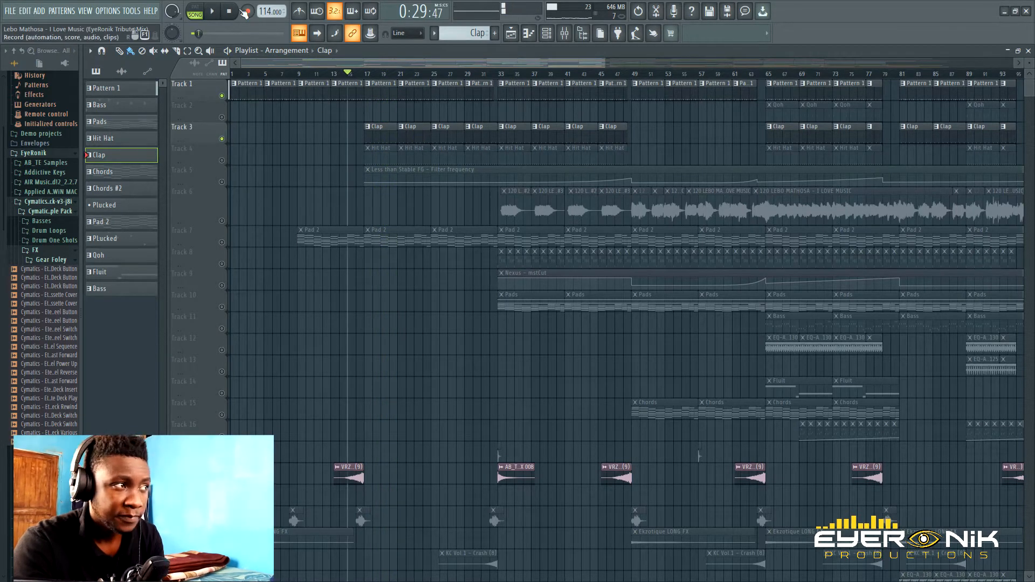
pyautogui.click(230, 12)
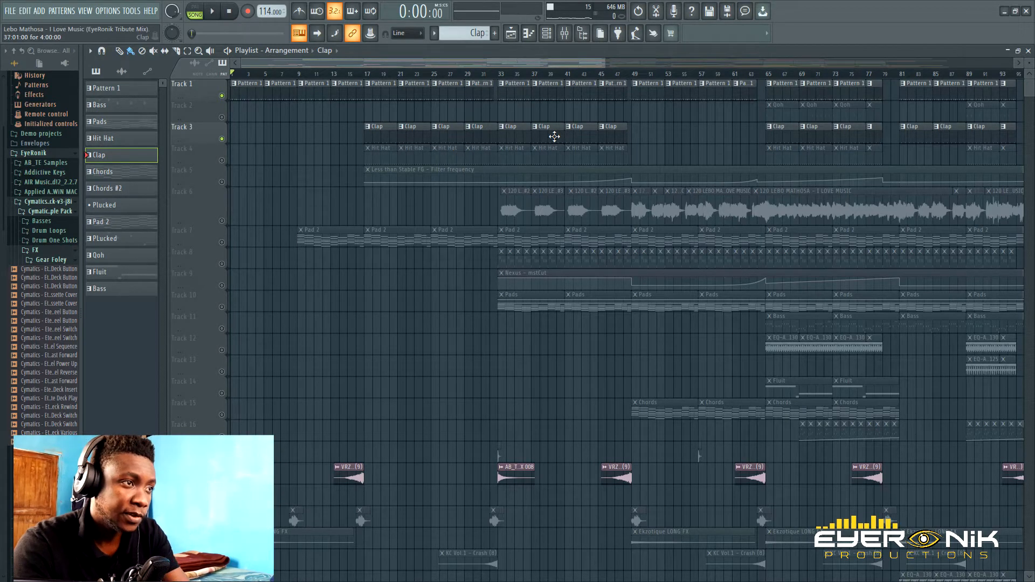
# Step: Enable the Hit Hat track, listen to the arrangement from bar 17, and reset playback to the start
pyautogui.moveTo(603, 64)
pyautogui.mouseDown()
pyautogui.moveTo(636, 64)
pyautogui.moveTo(611, 64)
pyautogui.mouseUp()
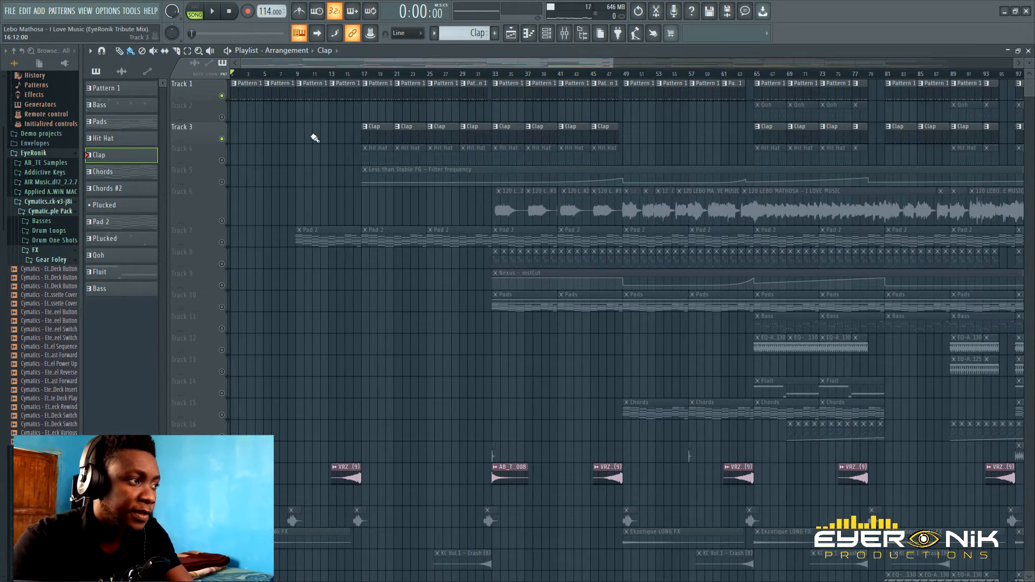
pyautogui.click(222, 160)
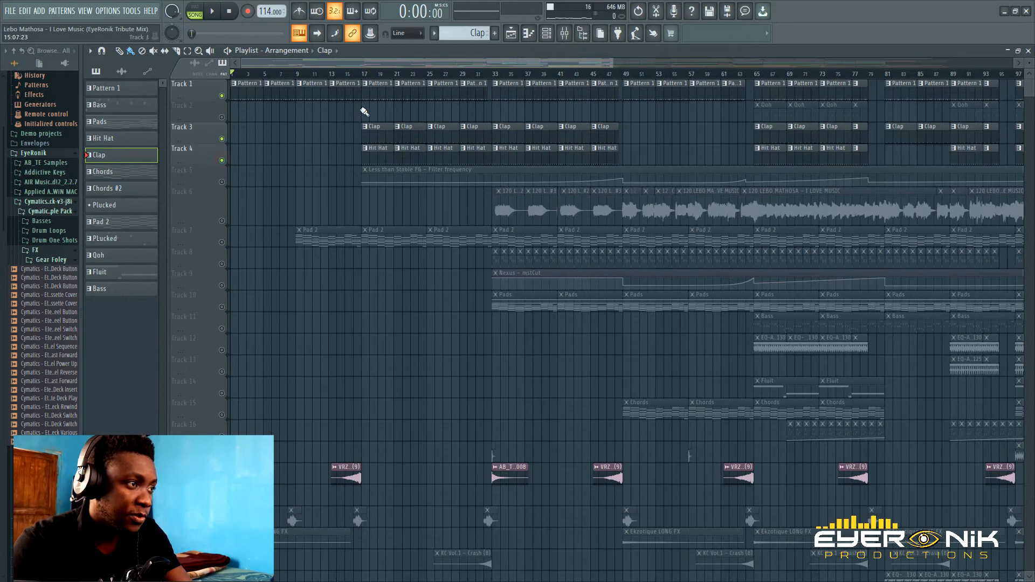
pyautogui.click(367, 76)
pyautogui.press('space')
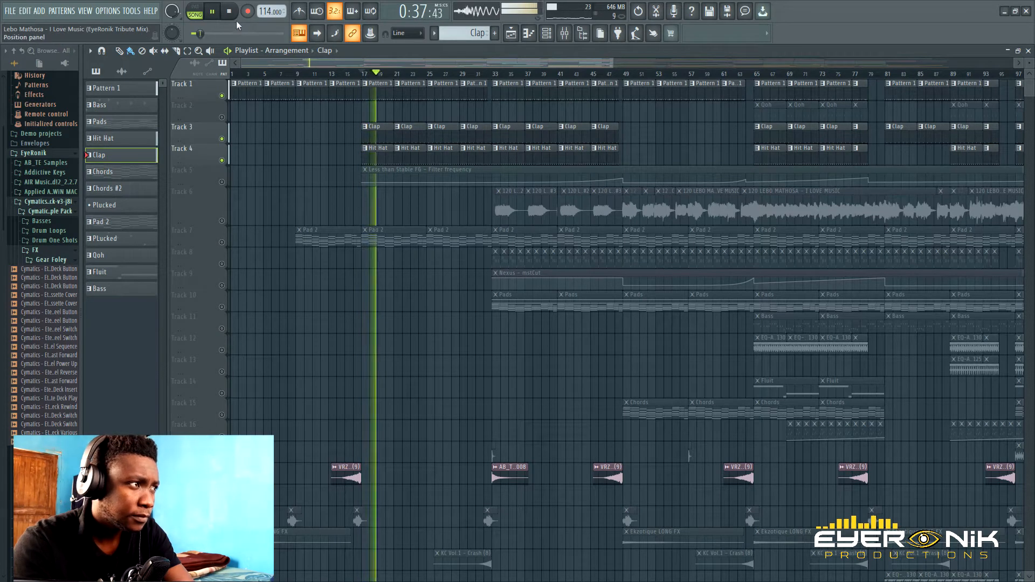
pyautogui.press('space')
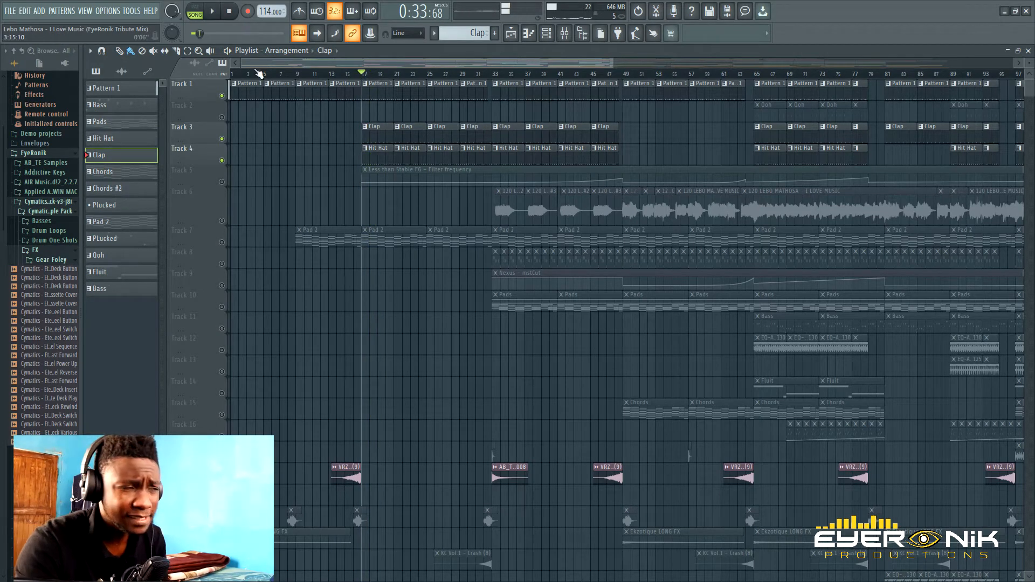
pyautogui.click(229, 12)
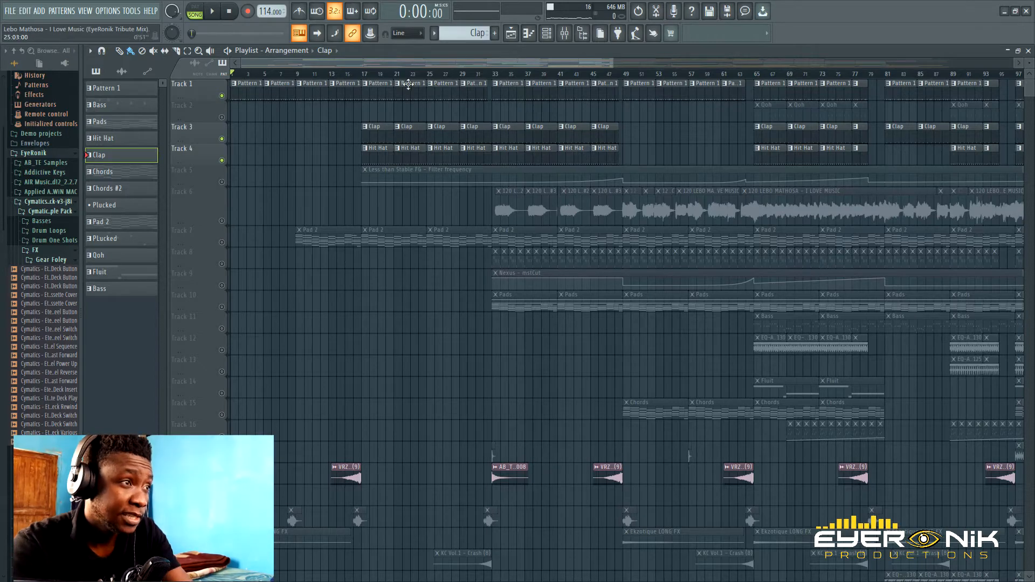
# Step: Enable the Qoh clips on Track 2 and play the song from bar 65
pyautogui.moveTo(614, 64); pyautogui.dragTo(668, 65)
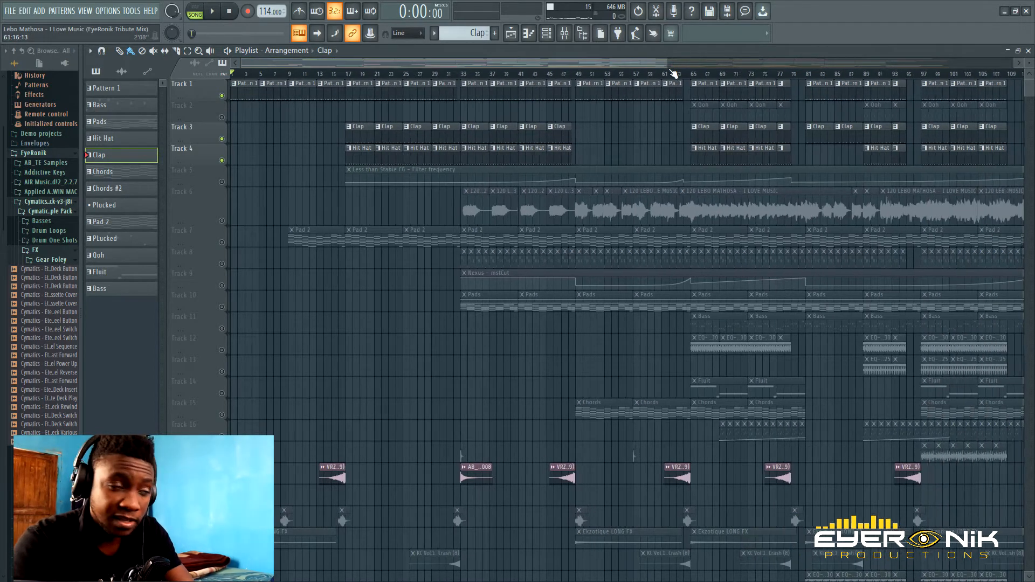
pyautogui.scroll(-4, 508, 226)
pyautogui.scroll(3, 507, 228)
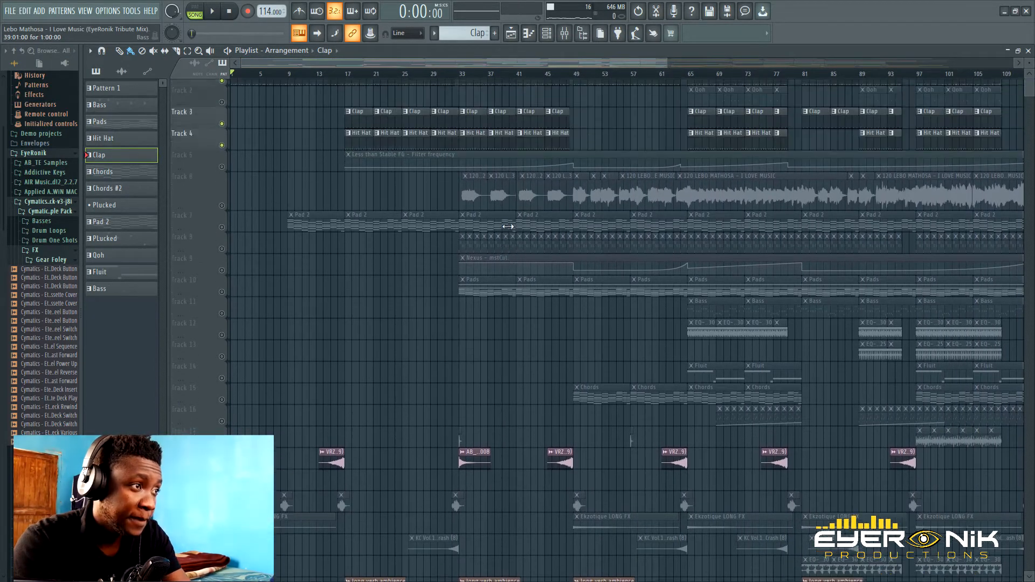
pyautogui.scroll(-6, 508, 227)
pyautogui.scroll(2, 507, 227)
pyautogui.scroll(6, 508, 227)
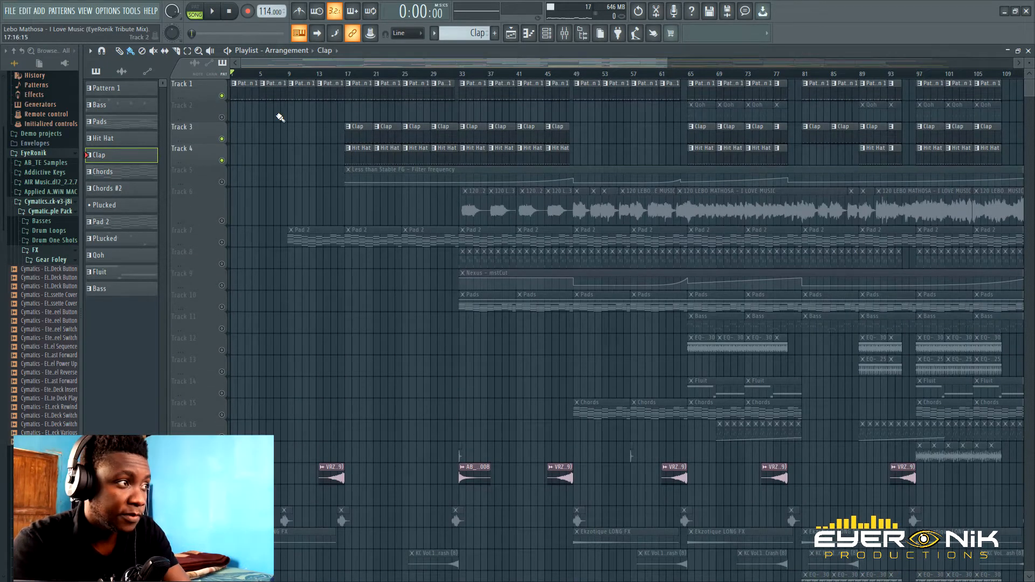
pyautogui.click(221, 117)
pyautogui.click(691, 76)
pyautogui.press('space')
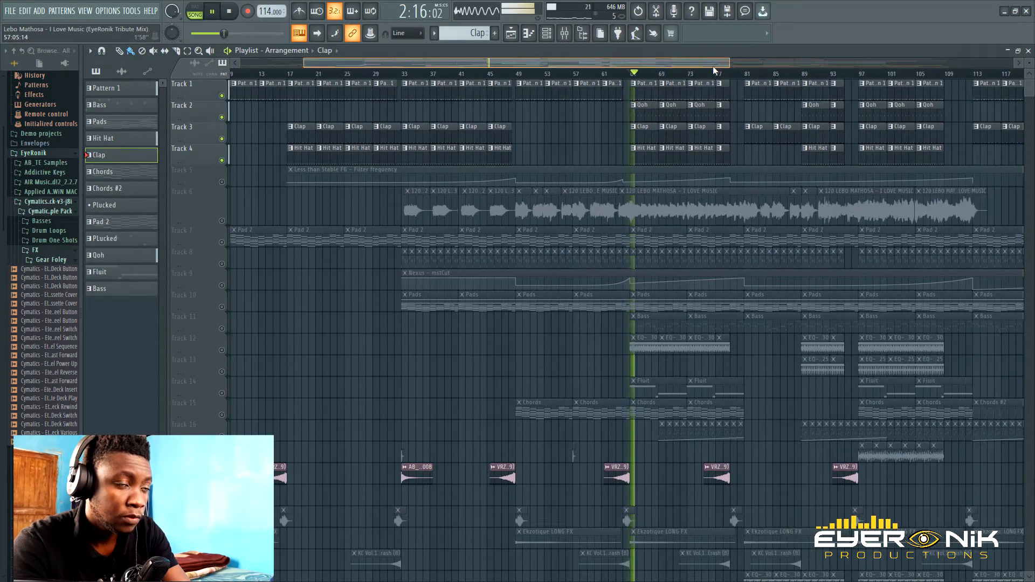
# Step: Enable Track 12 during playback and look over the remaining tracks around bars 65 to 77
pyautogui.moveTo(712, 68); pyautogui.dragTo(747, 68)
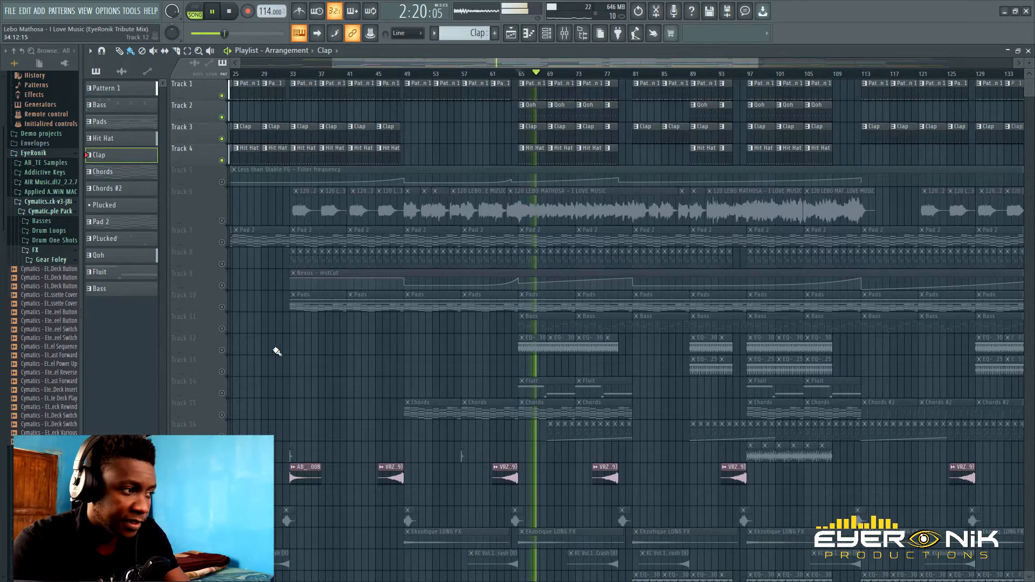
pyautogui.click(222, 350)
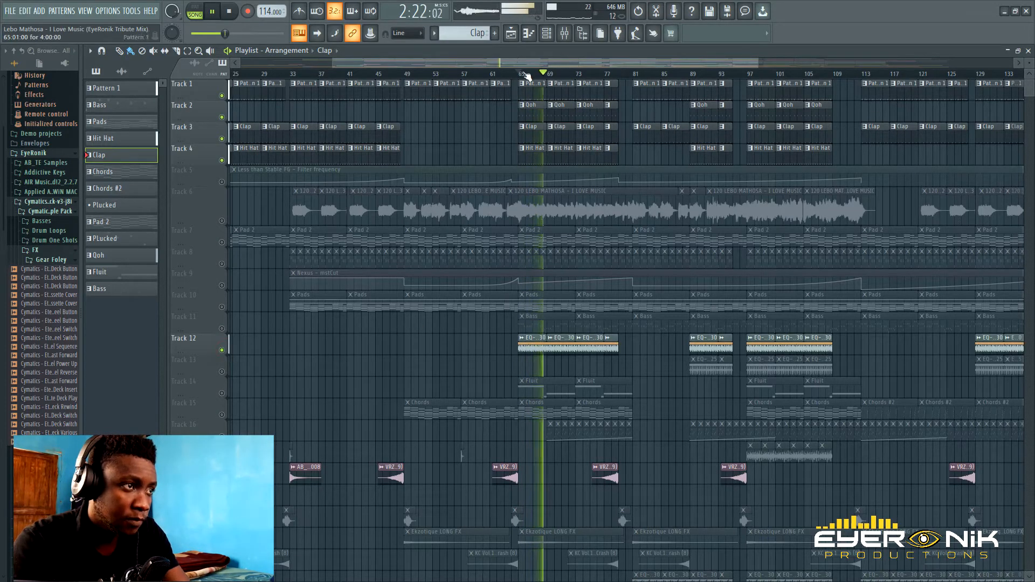
pyautogui.moveTo(528, 66); pyautogui.dragTo(538, 69)
pyautogui.scroll(-4, 539, 179)
pyautogui.scroll(-4, 539, 178)
pyautogui.scroll(7, 539, 179)
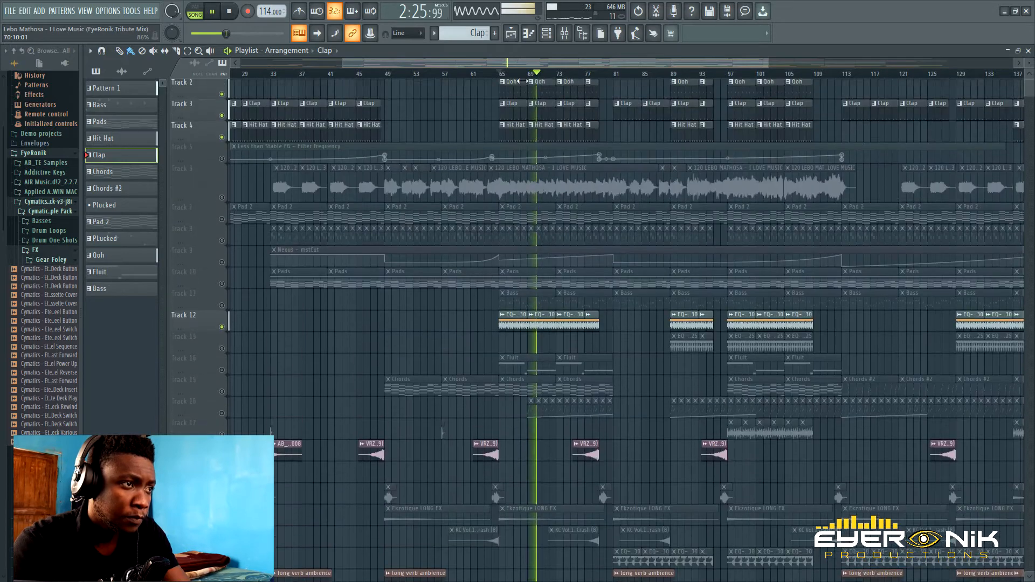
# Step: Stop playback, enable the clips on Track 13 and play the song from bar 89
pyautogui.scroll(1, 523, 82)
pyautogui.press('space')
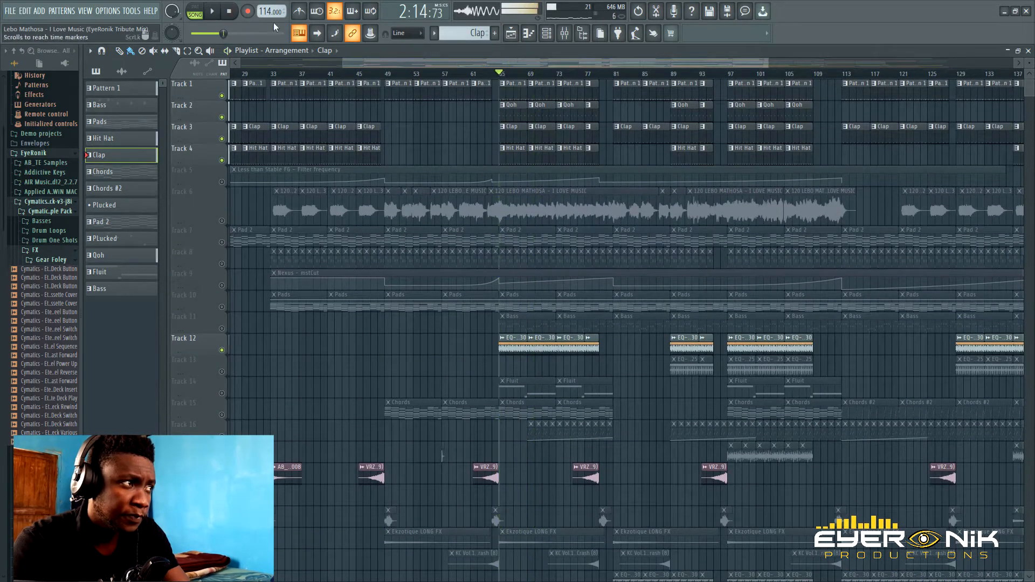
pyautogui.moveTo(495, 65); pyautogui.dragTo(556, 65)
pyautogui.click(557, 75)
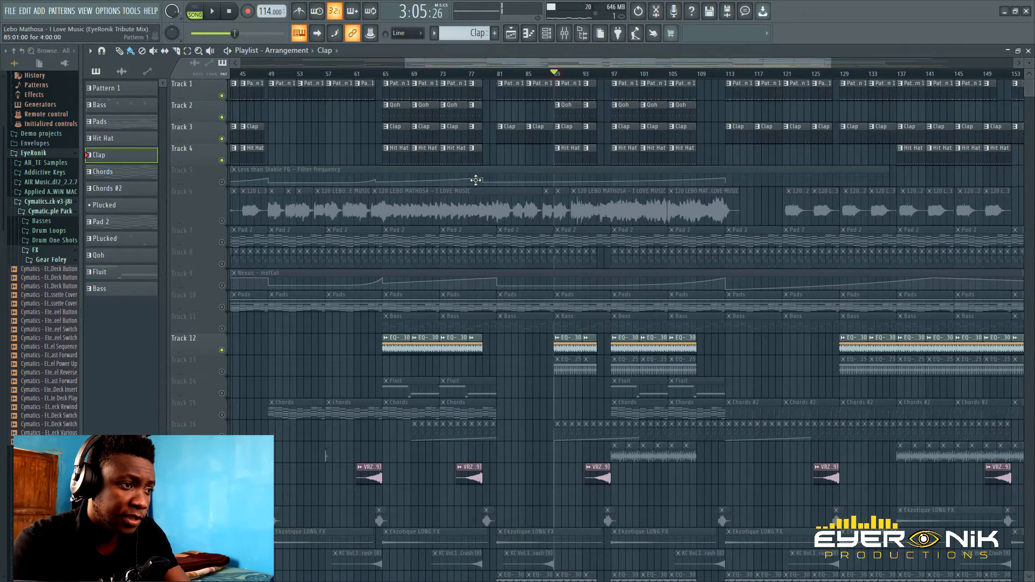
pyautogui.press('space')
pyautogui.scroll(-4, 588, 345)
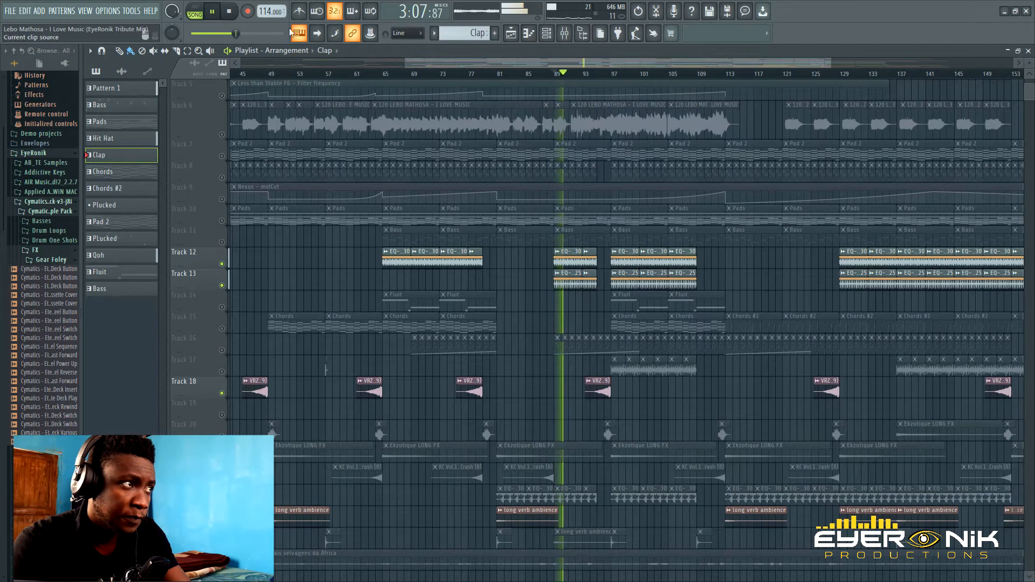
# Step: Enable Track 23, replay the arrangement from bar 89 and stop playback with the position reset to the start
pyautogui.press('space')
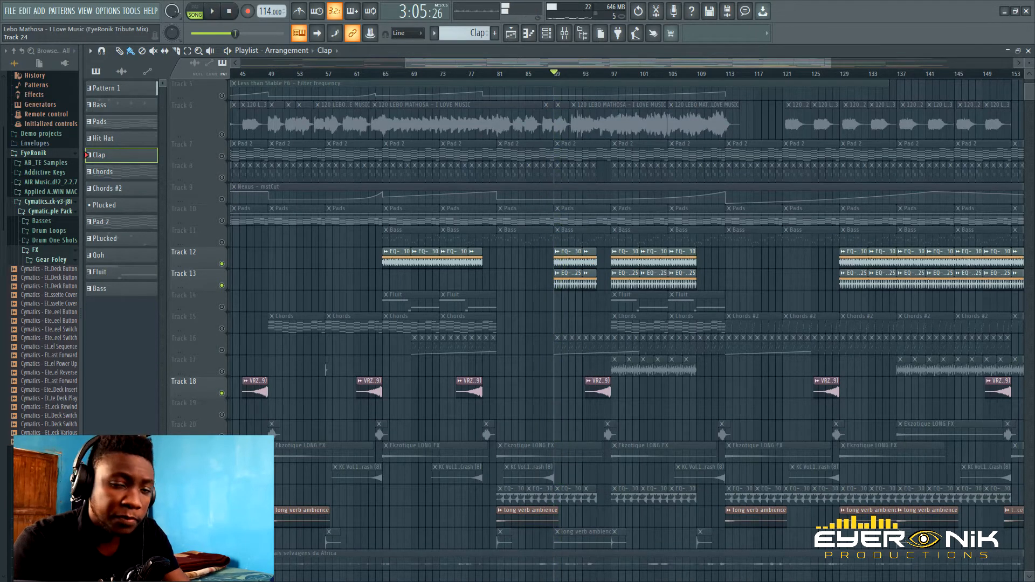
pyautogui.press('space')
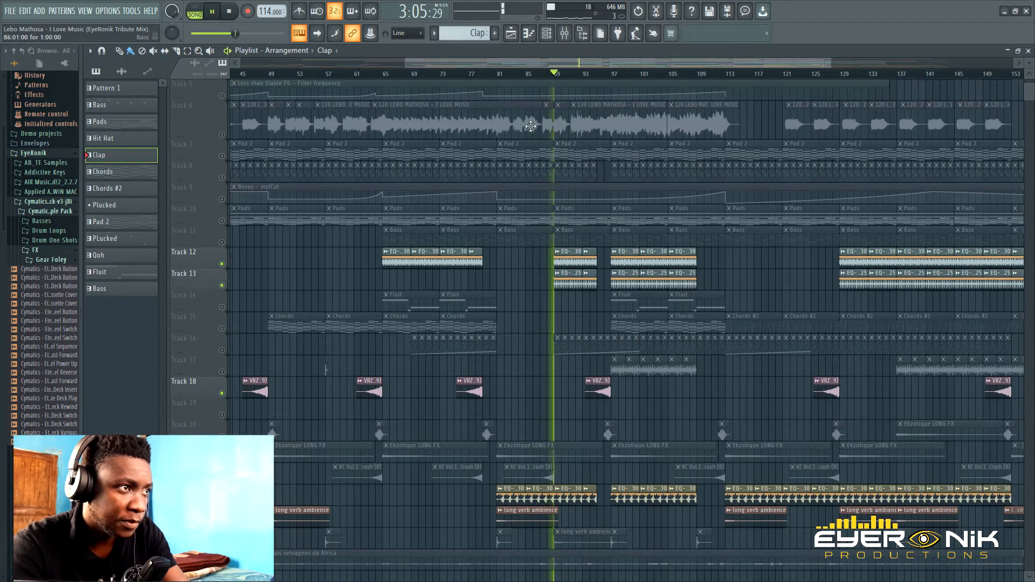
pyautogui.moveTo(550, 63); pyautogui.dragTo(572, 59)
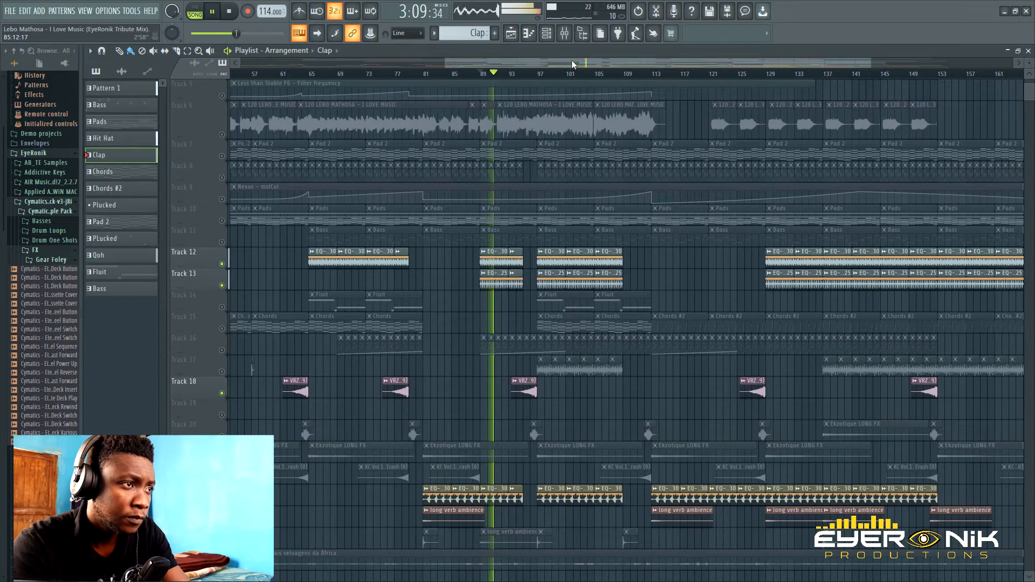
pyautogui.scroll(-5, 590, 341)
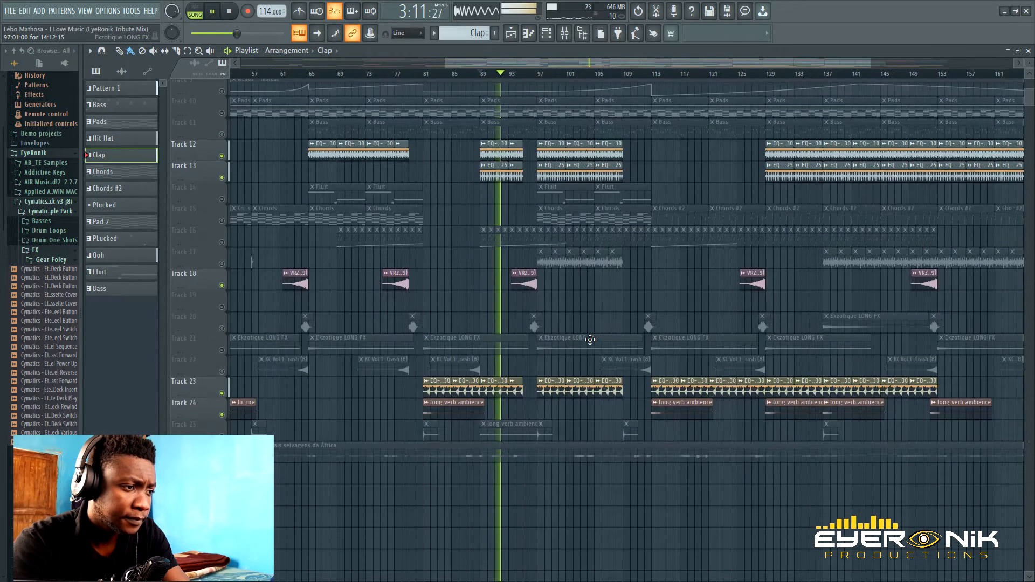
pyautogui.scroll(4, 590, 340)
pyautogui.scroll(5, 590, 339)
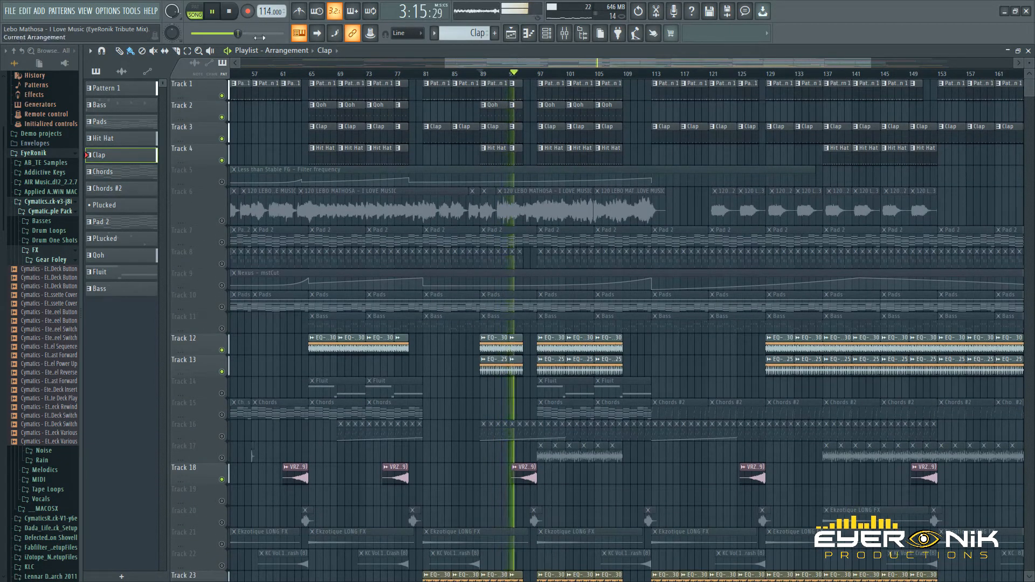
pyautogui.click(232, 12)
pyautogui.click(234, 13)
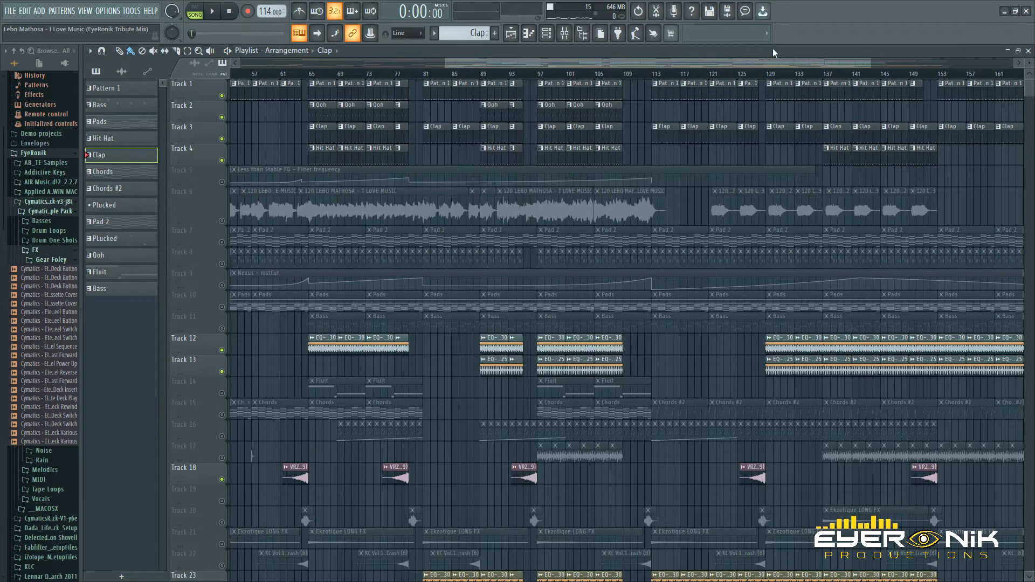
# Step: Enable the filter automation on Track 5 and the Pad 2 clips on Track 7, and play from bar 9
pyautogui.moveTo(792, 63); pyautogui.dragTo(572, 57)
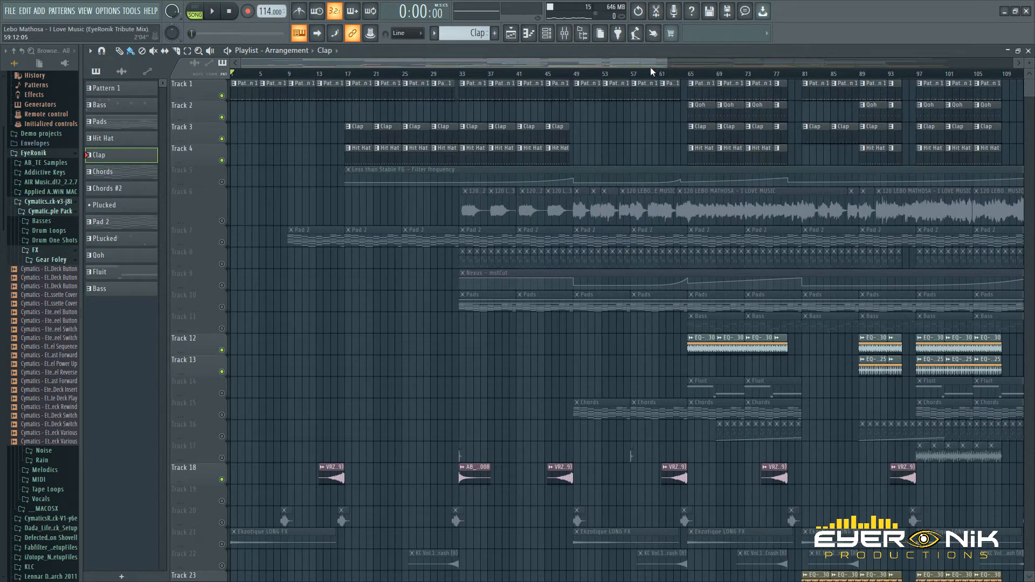
pyautogui.moveTo(667, 64); pyautogui.dragTo(721, 69)
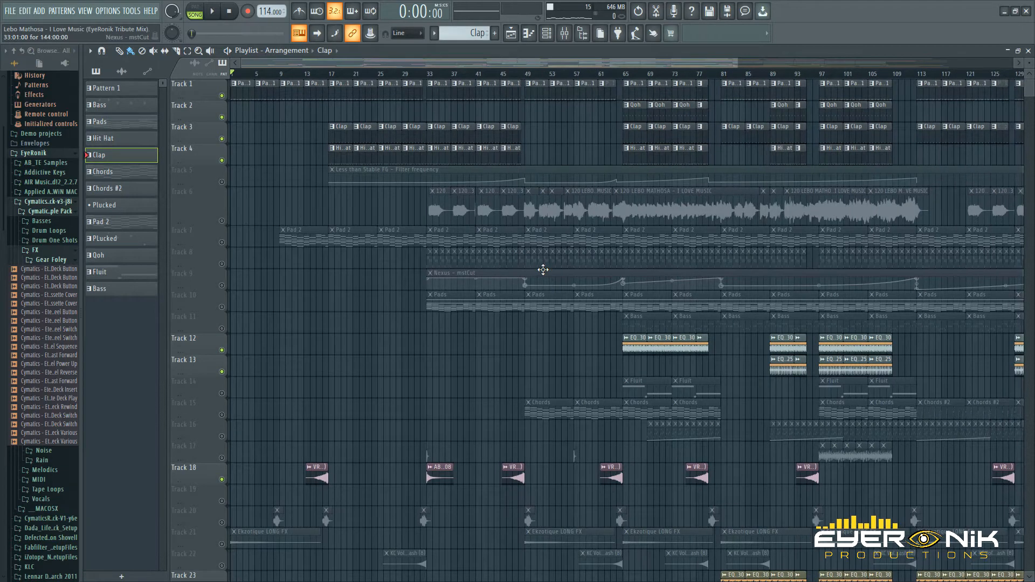
pyautogui.scroll(-1, 543, 270)
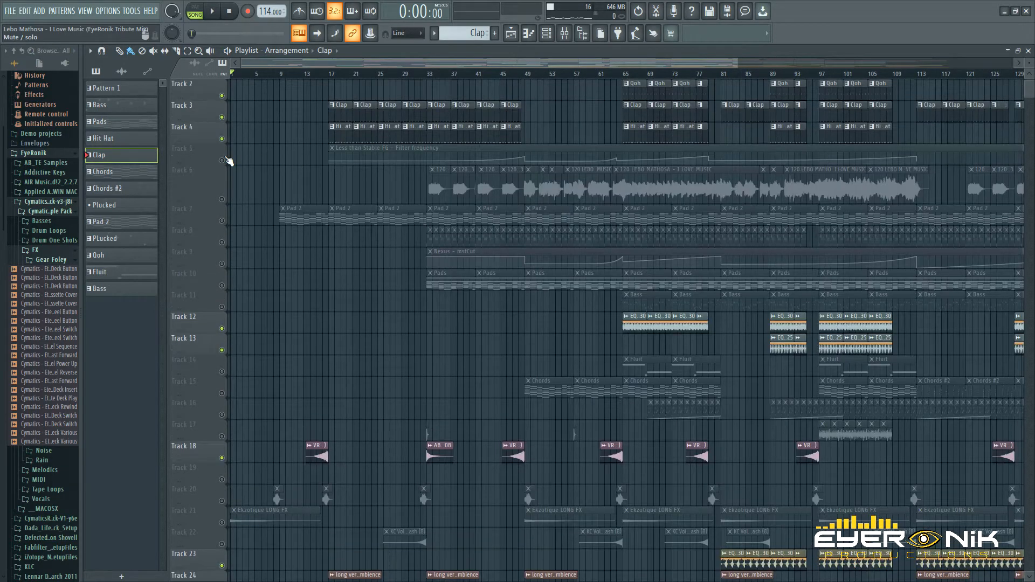
pyautogui.click(221, 160)
pyautogui.click(221, 221)
pyautogui.click(281, 76)
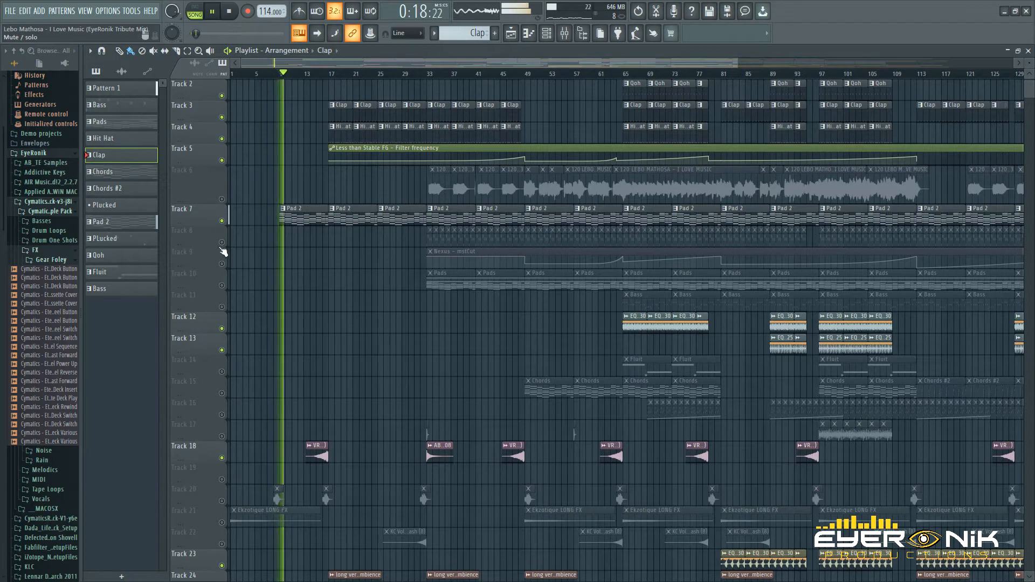
# Step: Solo the Pad 2 track, enable Tracks 18 to 24 and Track 26 alongside it, and play from bar 9
pyautogui.rightClick(222, 220)
pyautogui.press('space')
pyautogui.click(223, 328)
pyautogui.click(221, 393)
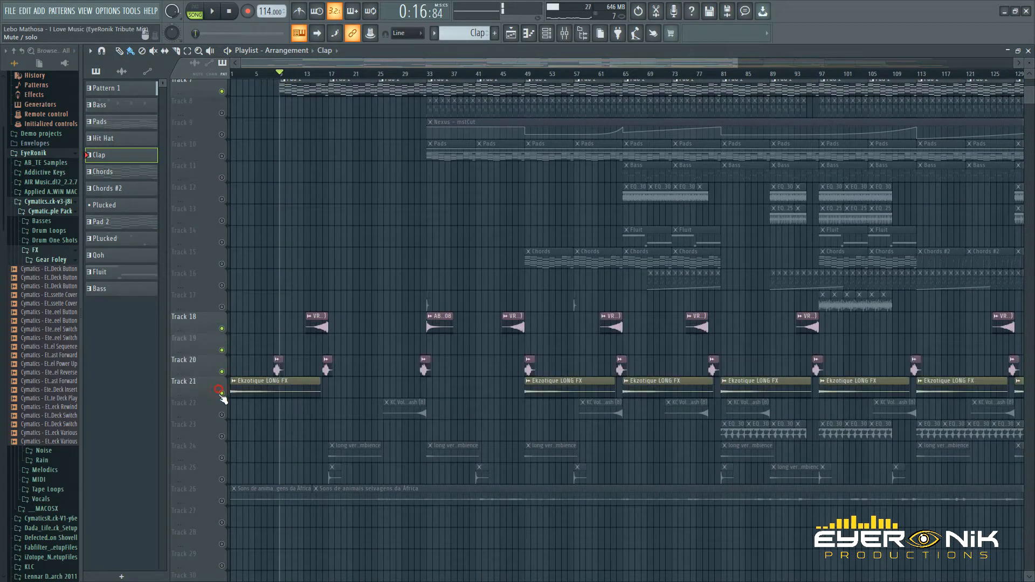
pyautogui.click(222, 415)
pyautogui.click(222, 436)
pyautogui.click(221, 458)
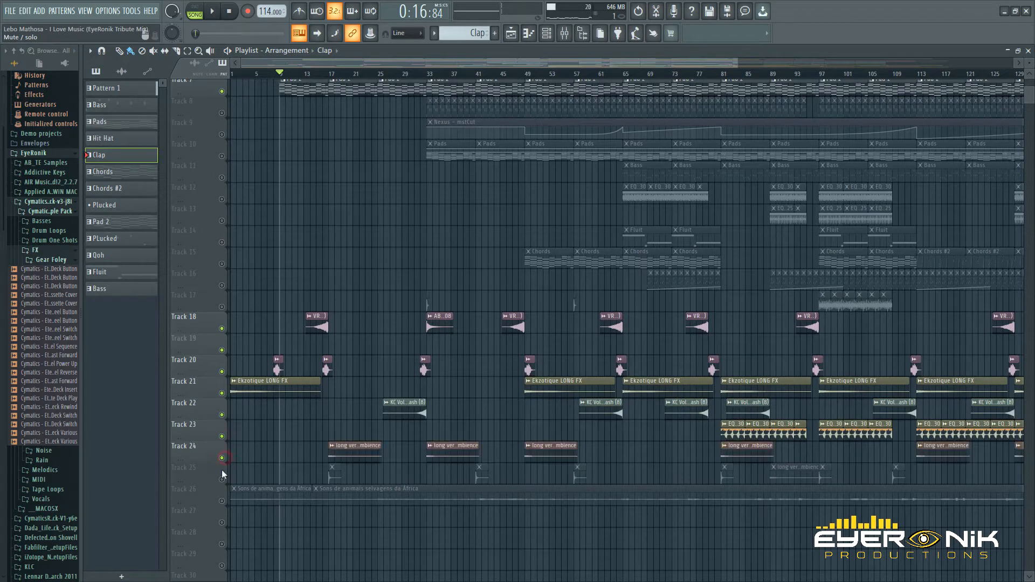
pyautogui.click(222, 500)
pyautogui.press('space')
pyautogui.scroll(4, 294, 426)
pyautogui.scroll(3, 347, 338)
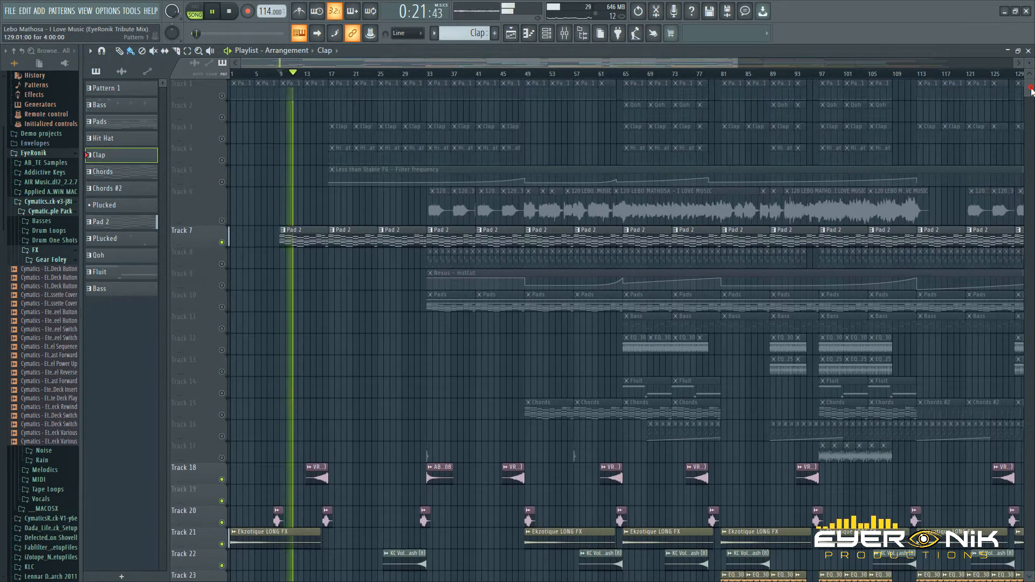
# Step: Enable the bass clips on Track 8 beside the pads and play the song from bar 33
pyautogui.scroll(-1, 459, 178)
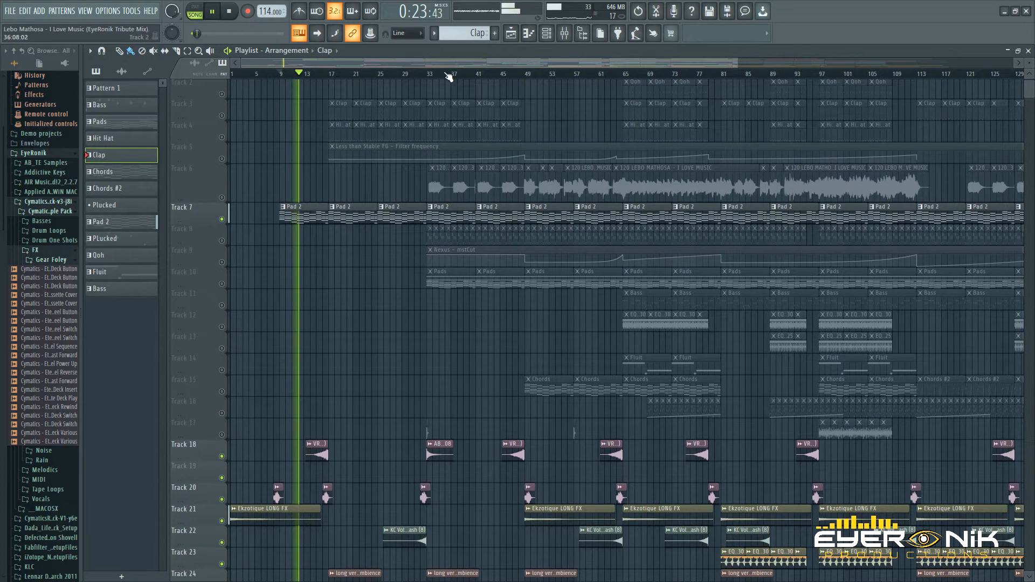
pyautogui.moveTo(495, 64); pyautogui.dragTo(547, 65)
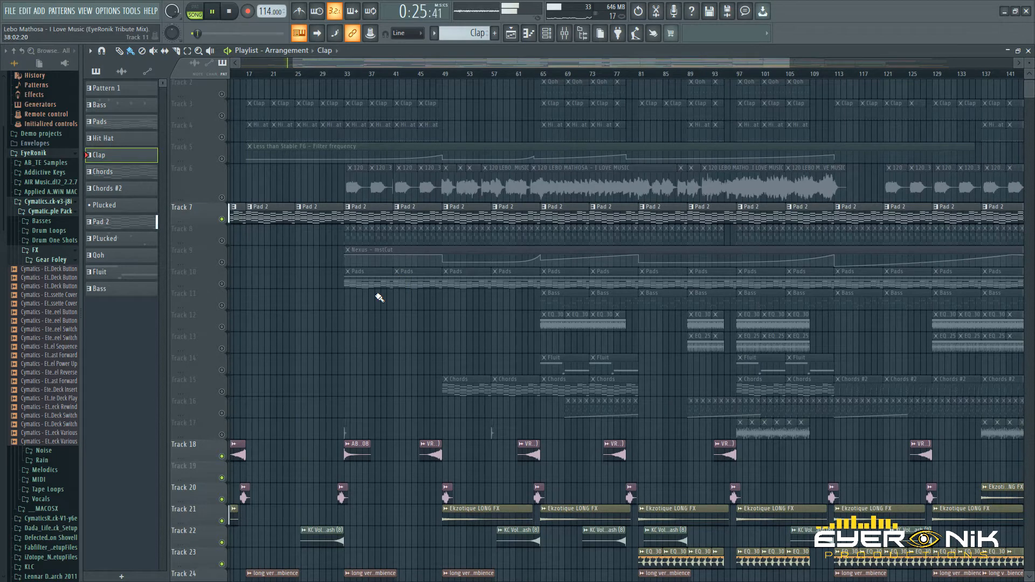
pyautogui.click(222, 241)
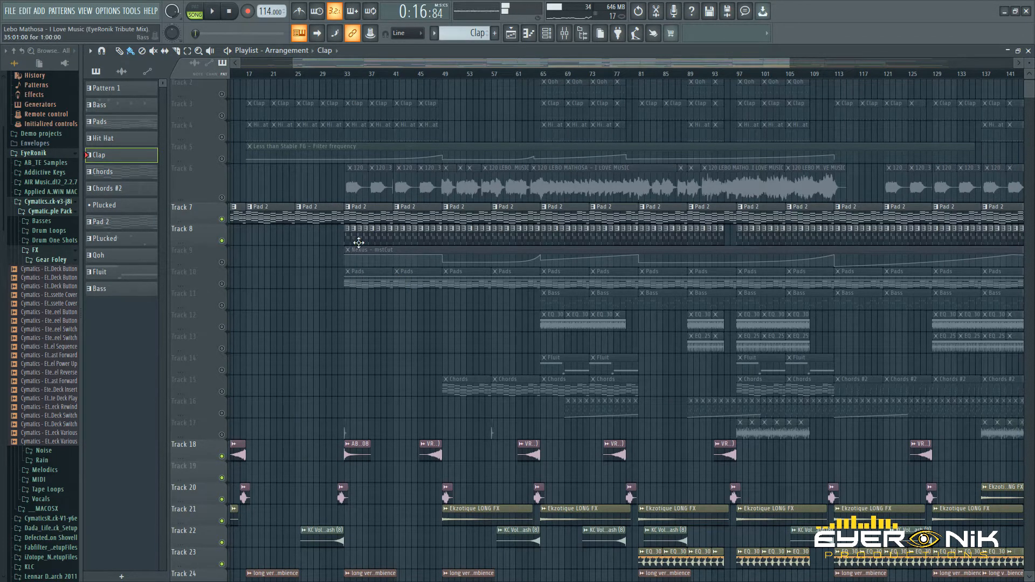
pyautogui.press('space')
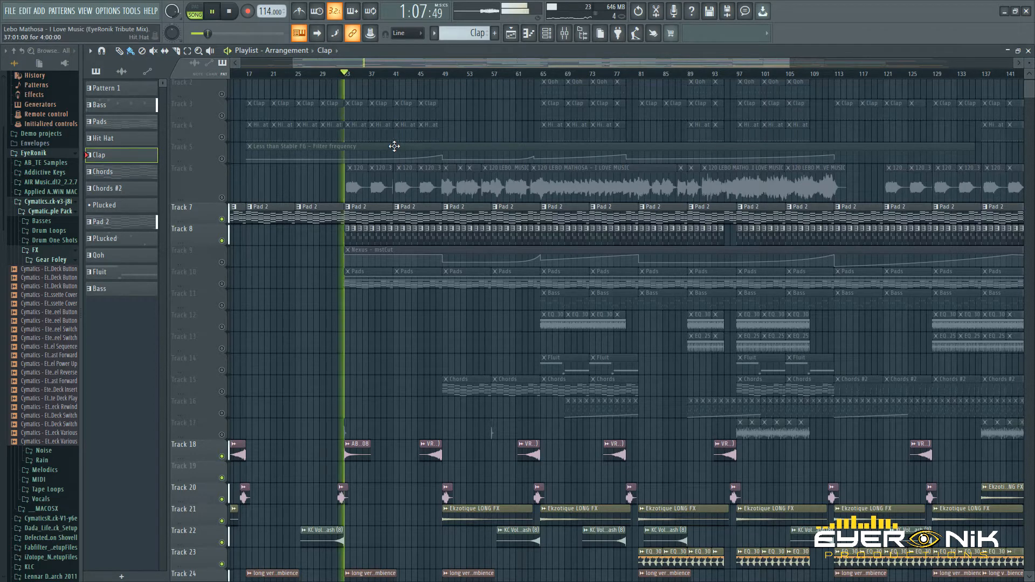
# Step: Open a Track 8 bass clip in the piano roll, examine its Nexus notes up close and return to the playlist
pyautogui.doubleClick(397, 236)
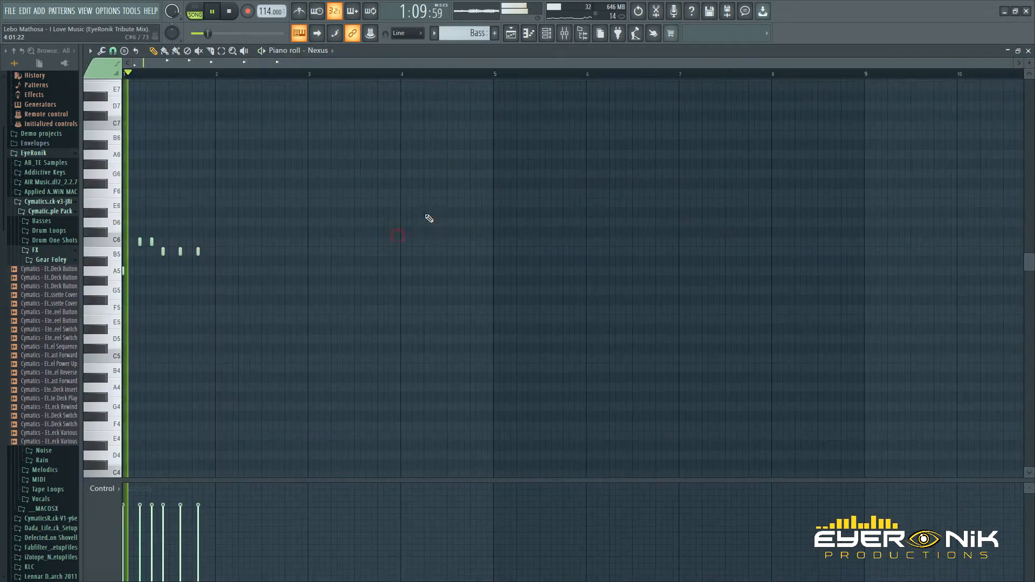
pyautogui.scroll(2, 766, 113)
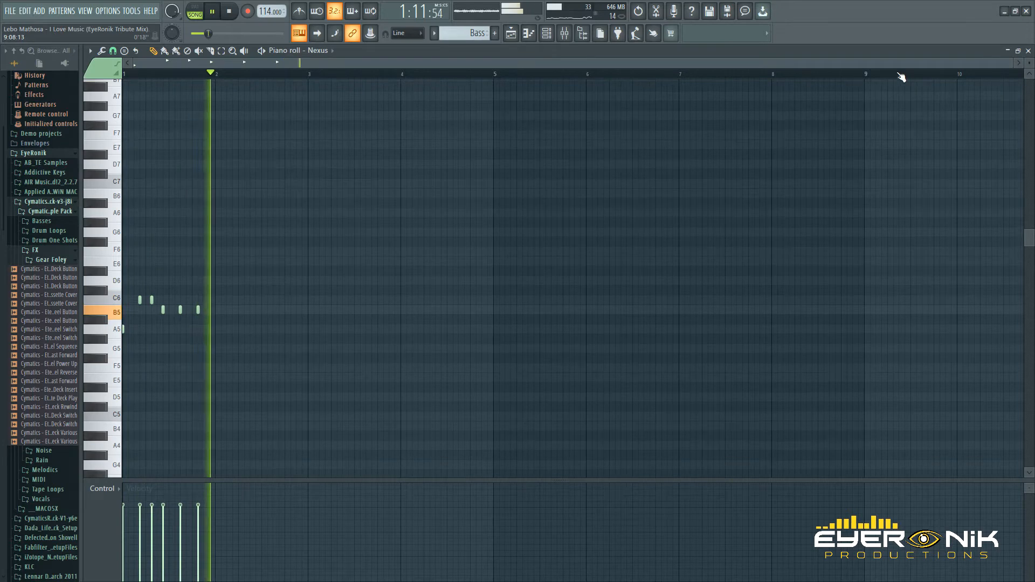
pyautogui.moveTo(1013, 64); pyautogui.dragTo(443, 85)
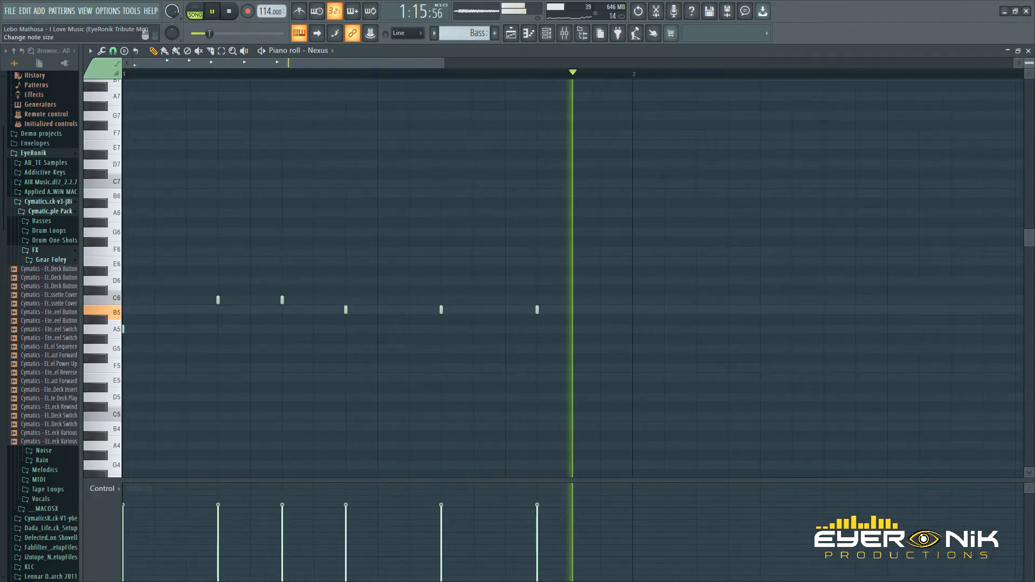
pyautogui.press('F5')
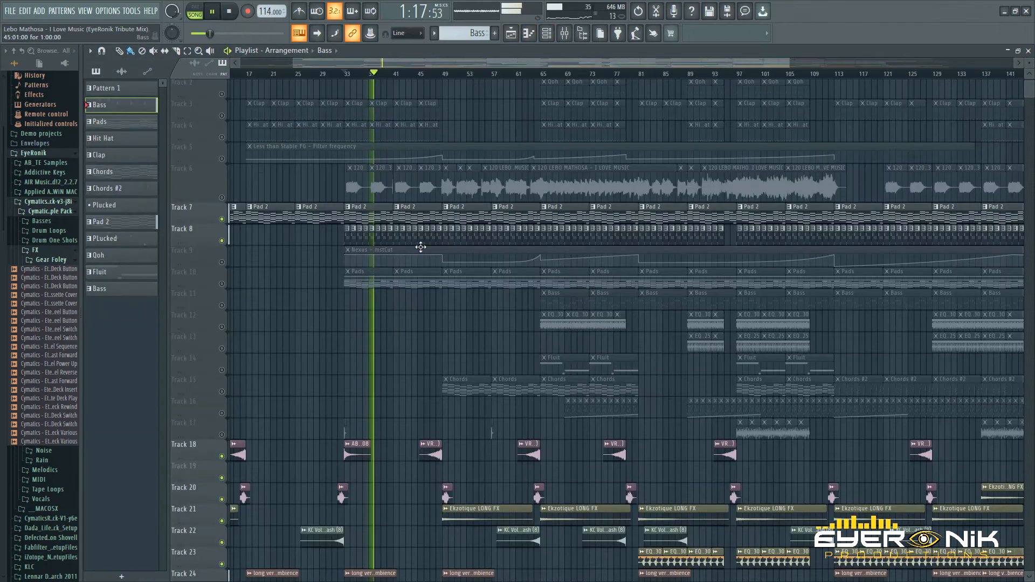
# Step: Stop playback, open the Nexus instrument from the channel rack to view its preset, and return to the playlist
pyautogui.click(546, 34)
pyautogui.press('space')
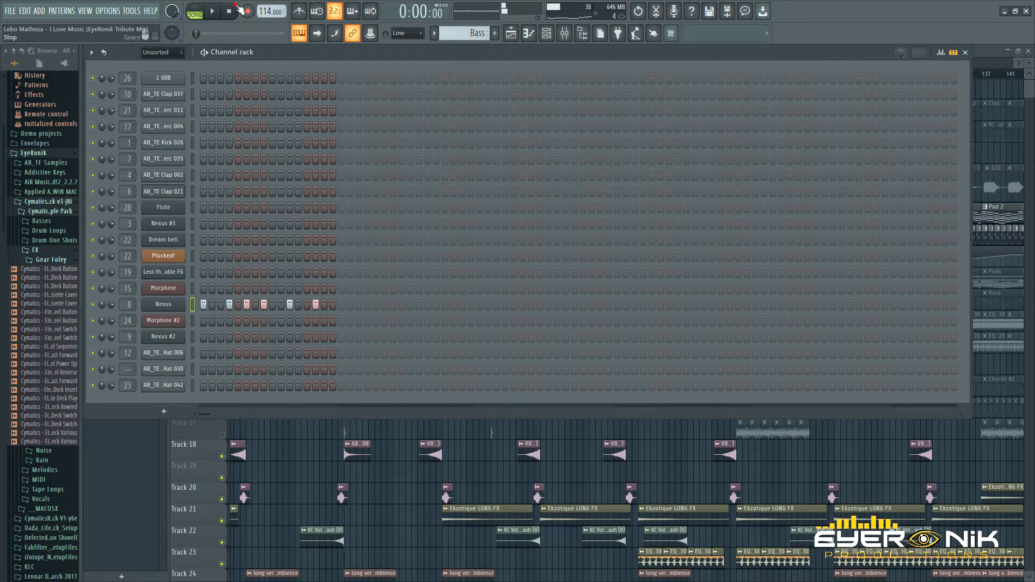
pyautogui.click(176, 304)
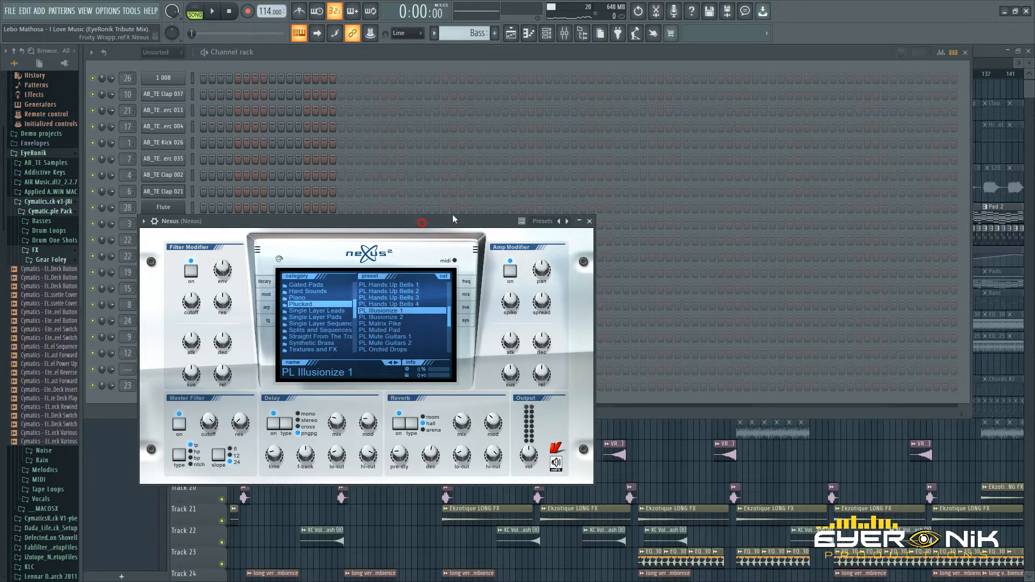
pyautogui.moveTo(445, 221); pyautogui.dragTo(482, 210)
pyautogui.press('F5')
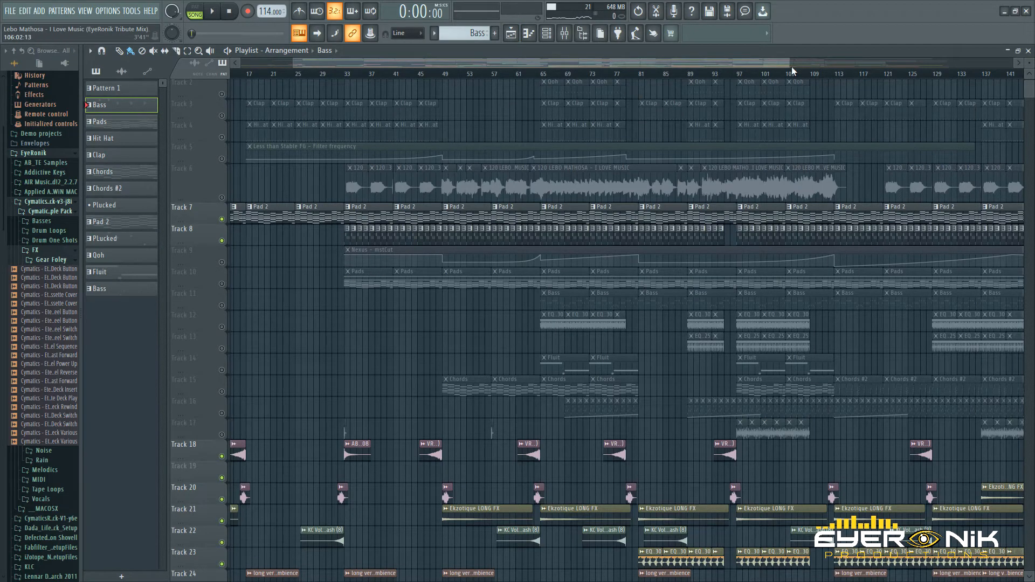
# Step: Enlarge the playlist tracks, enable the Pads clips on Track 10 and play from bar 33
pyautogui.moveTo(784, 62); pyautogui.dragTo(723, 61)
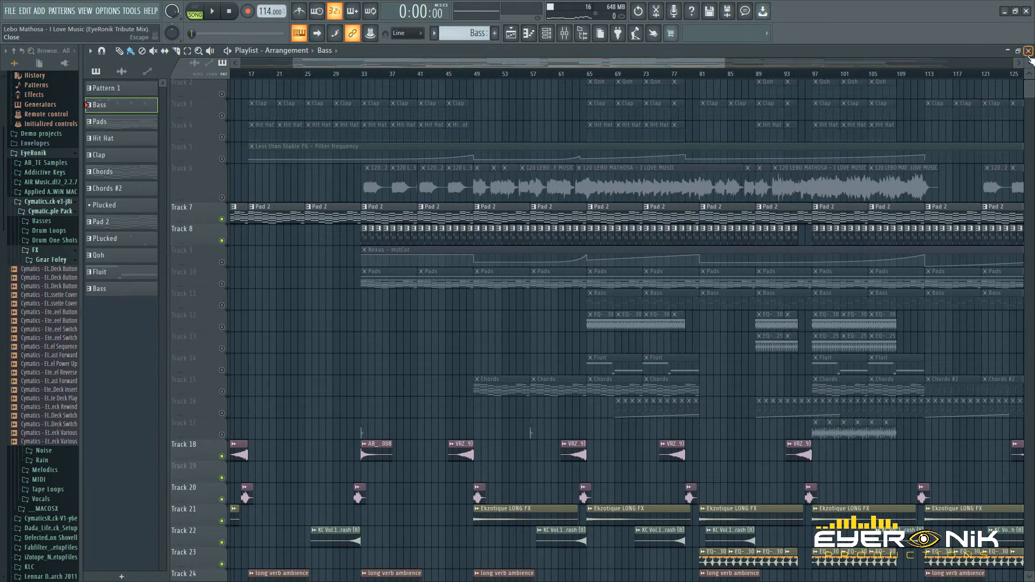
pyautogui.moveTo(1029, 65); pyautogui.dragTo(1028, 62)
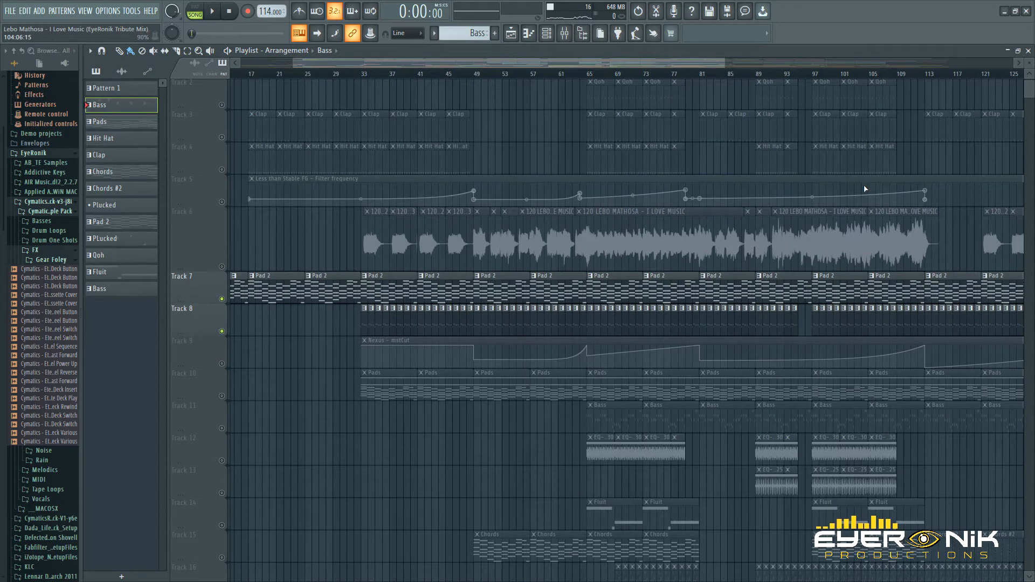
pyautogui.scroll(-4, 602, 291)
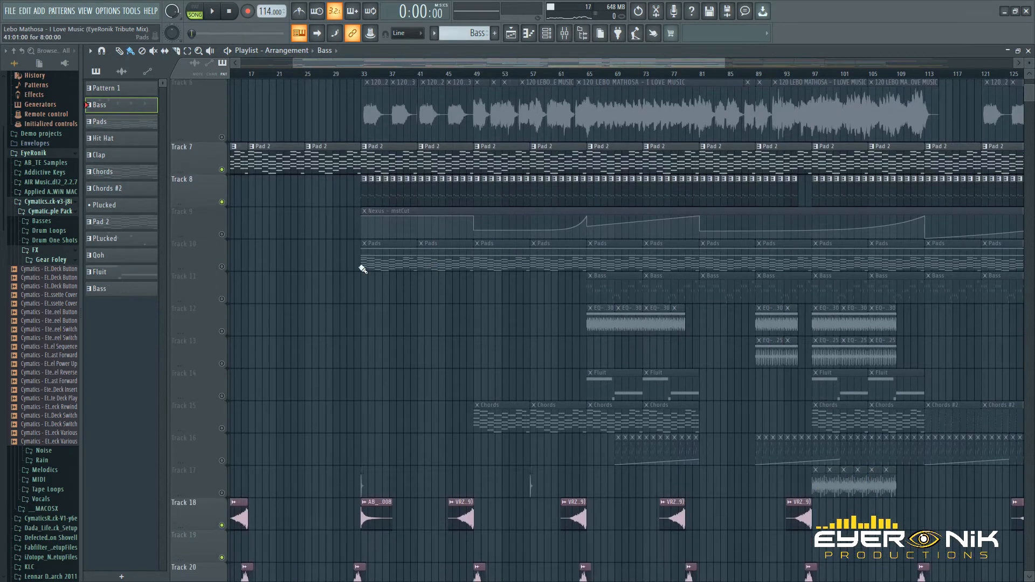
pyautogui.click(222, 267)
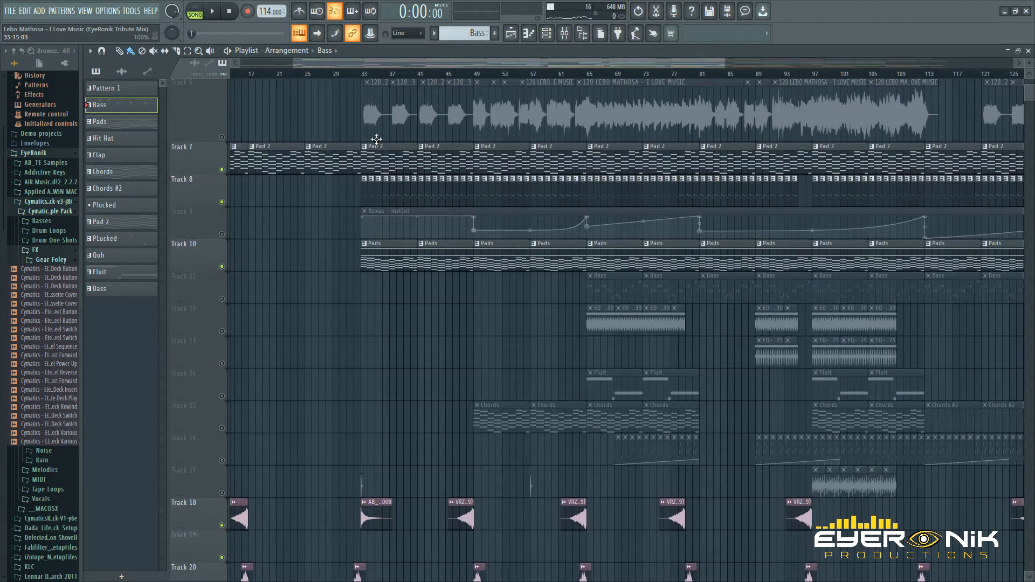
pyautogui.click(367, 74)
pyautogui.press('space')
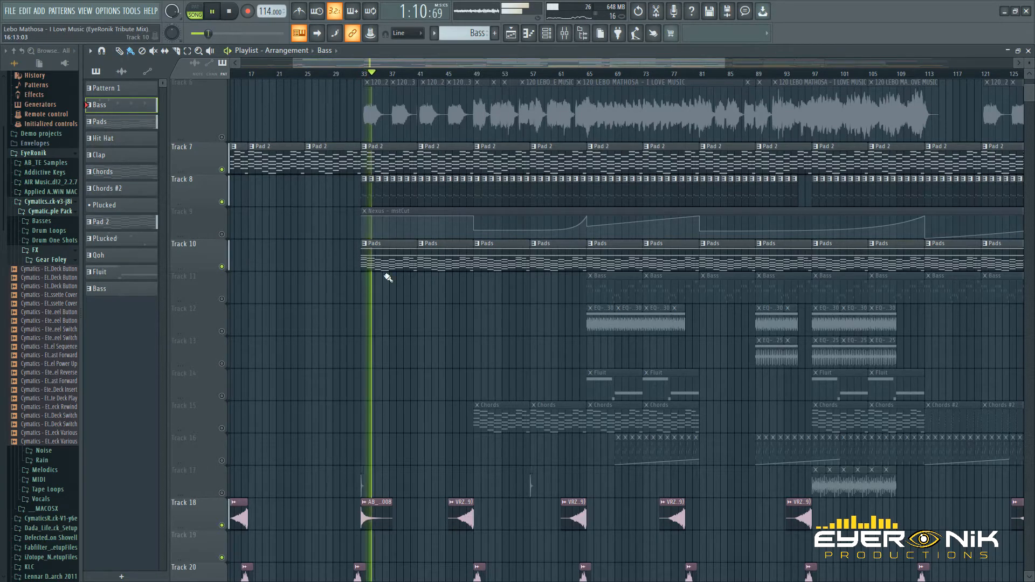
# Step: Open a Pads clip in the piano roll, play the pattern on its own and examine its Morphine #2 chord notes
pyautogui.doubleClick(433, 263)
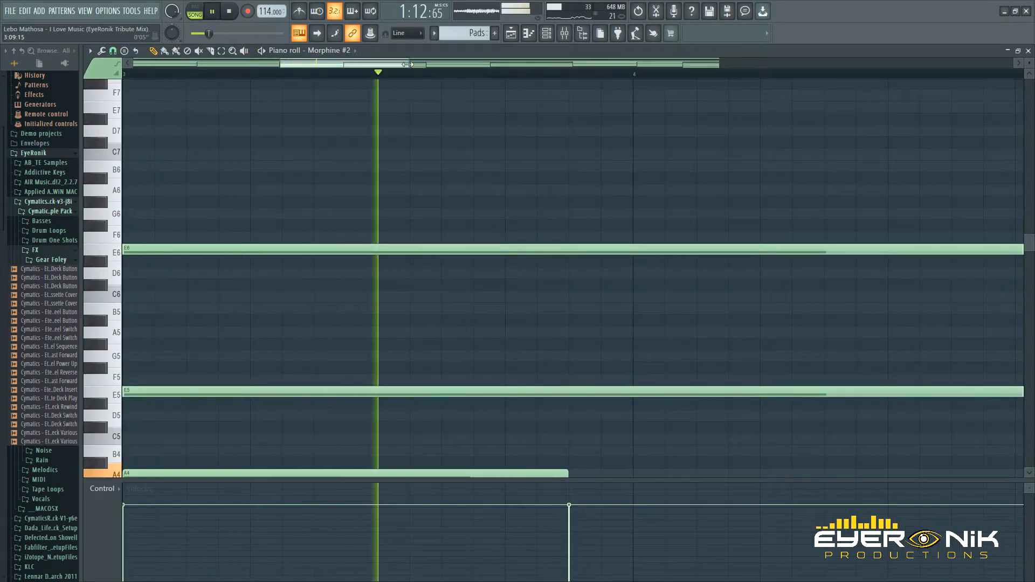
pyautogui.press('l')
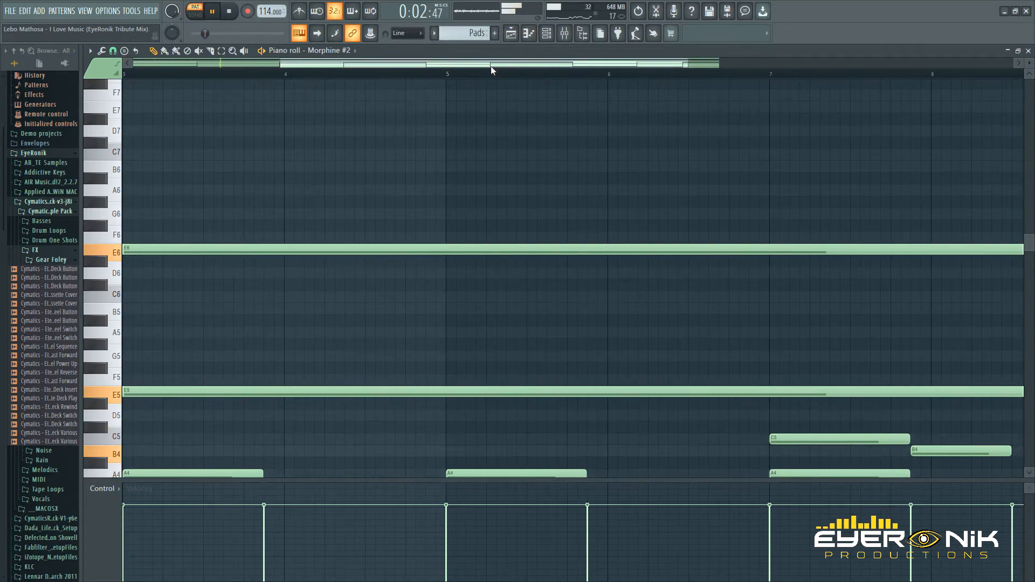
pyautogui.scroll(-4, 492, 74)
pyautogui.scroll(-8, 490, 167)
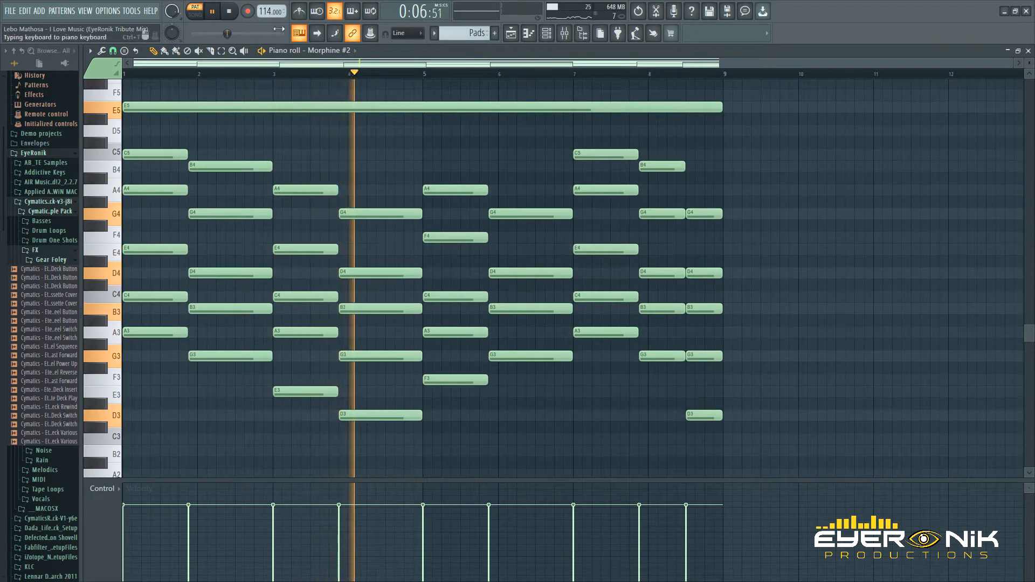
# Step: Pause playback, open the Morphine #2 instrument from the channel rack to view its preset, resume playback and return to the playlist
pyautogui.press('space')
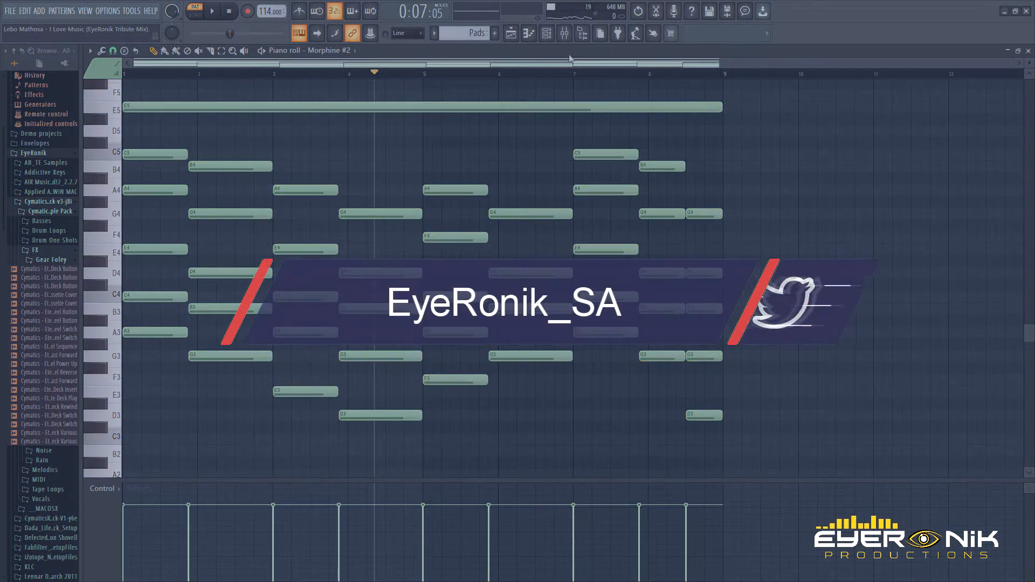
pyautogui.click(546, 33)
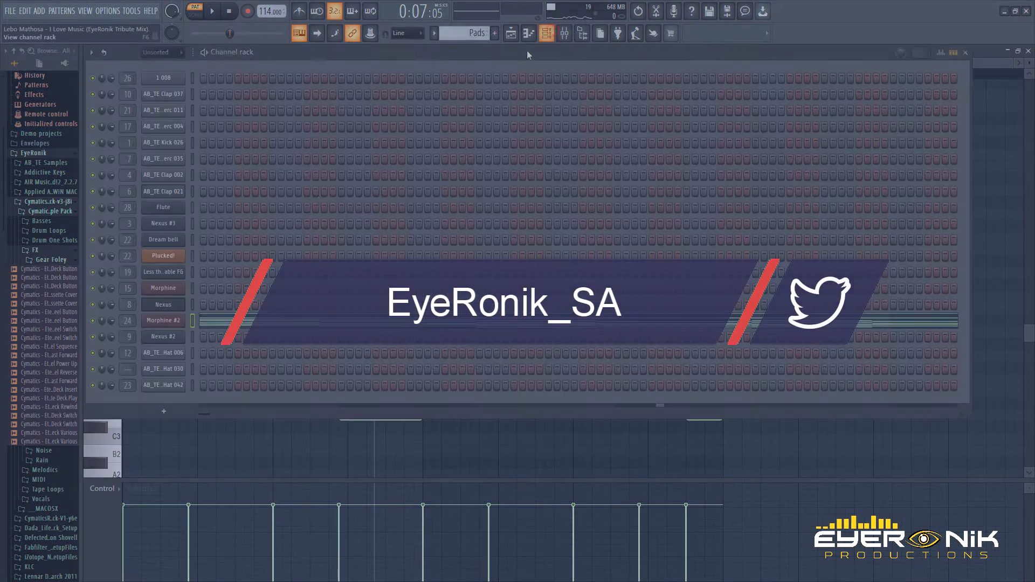
pyautogui.click(168, 320)
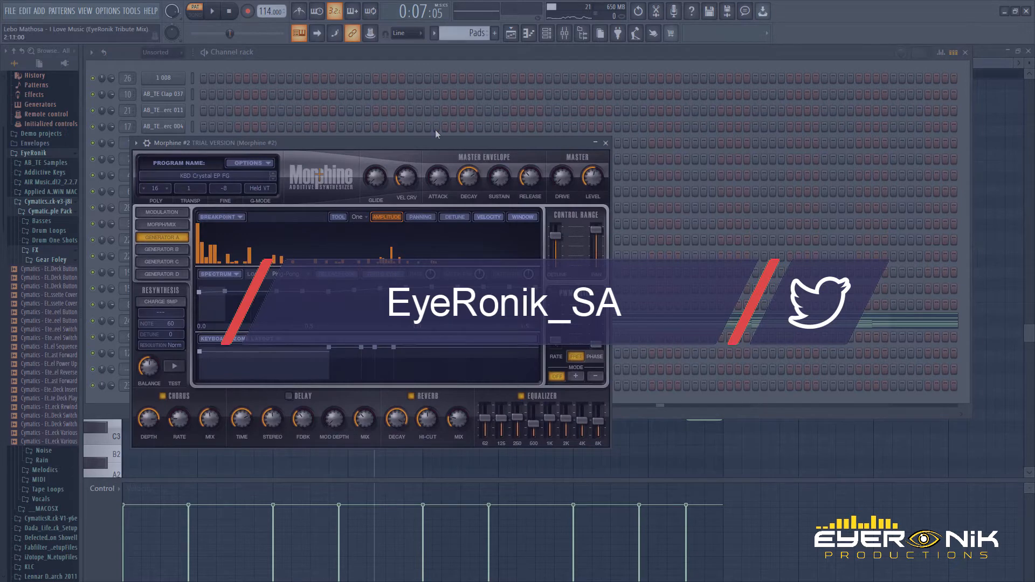
pyautogui.press('space')
pyautogui.click(511, 34)
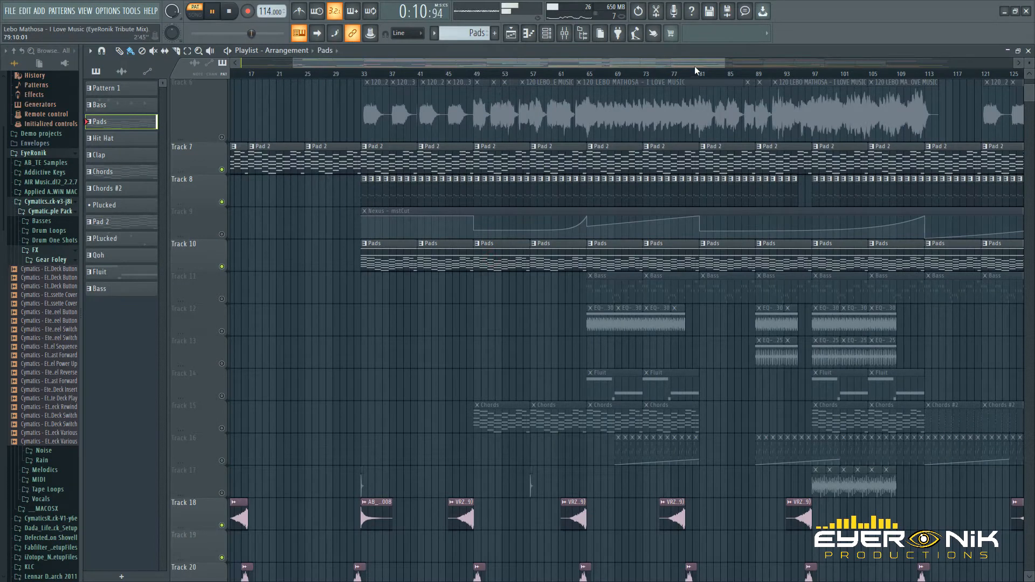
# Step: Reopen a Pads clip from Track 10 in the piano roll and examine its sustained high E notes and chord notes during playback
pyautogui.doubleClick(534, 268)
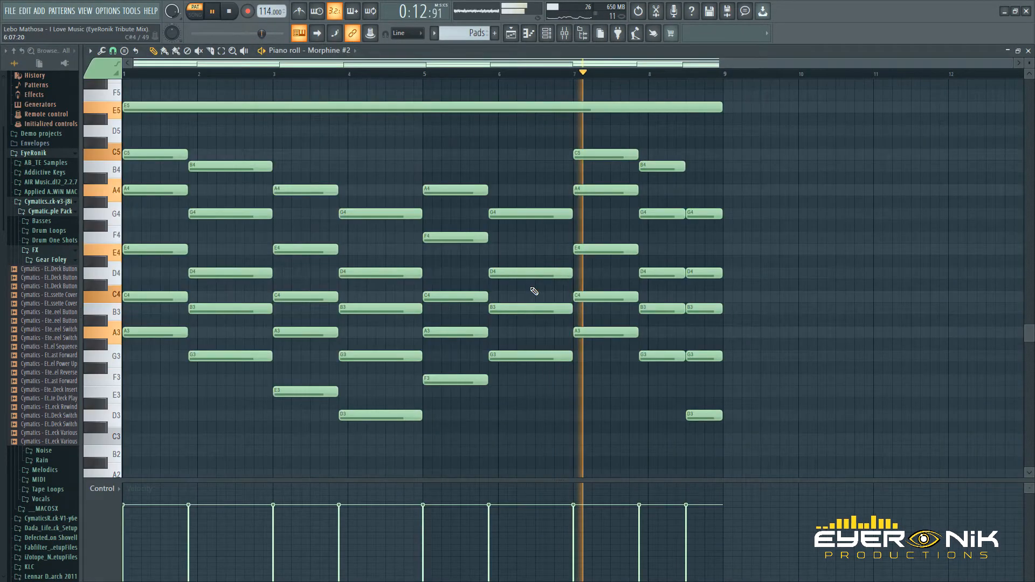
pyautogui.scroll(4, 296, 273)
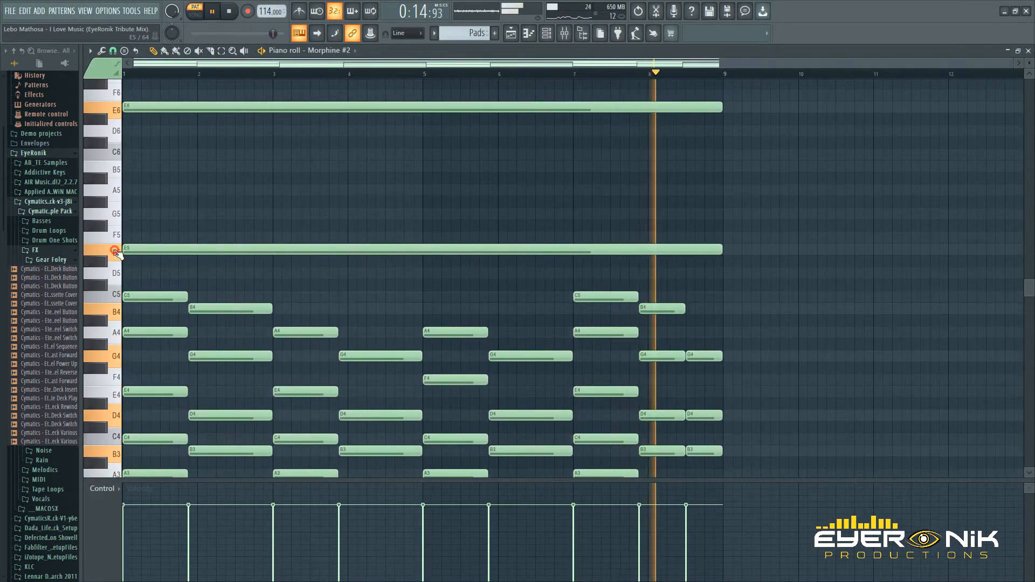
pyautogui.click(116, 111)
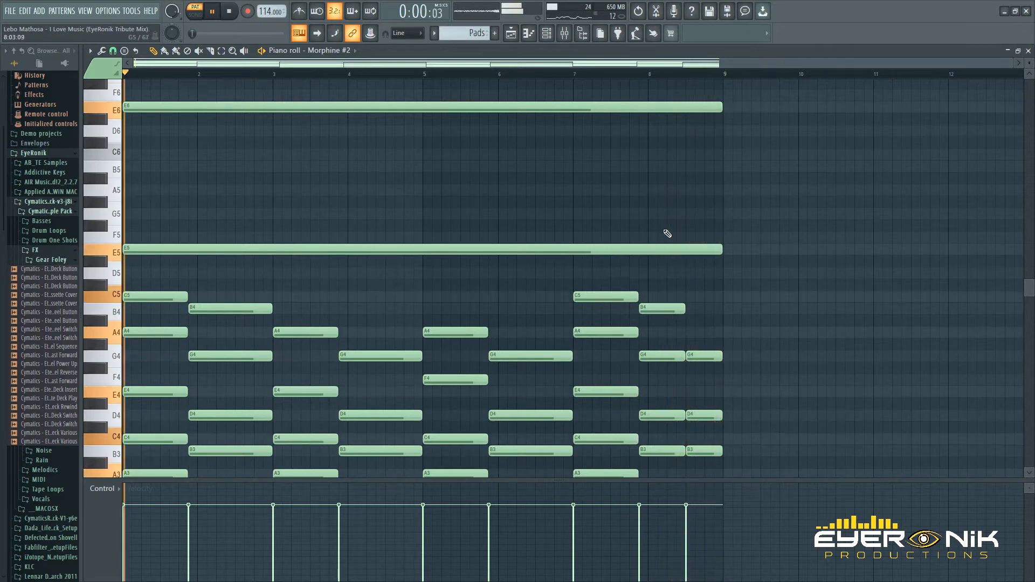
pyautogui.scroll(-2, 679, 301)
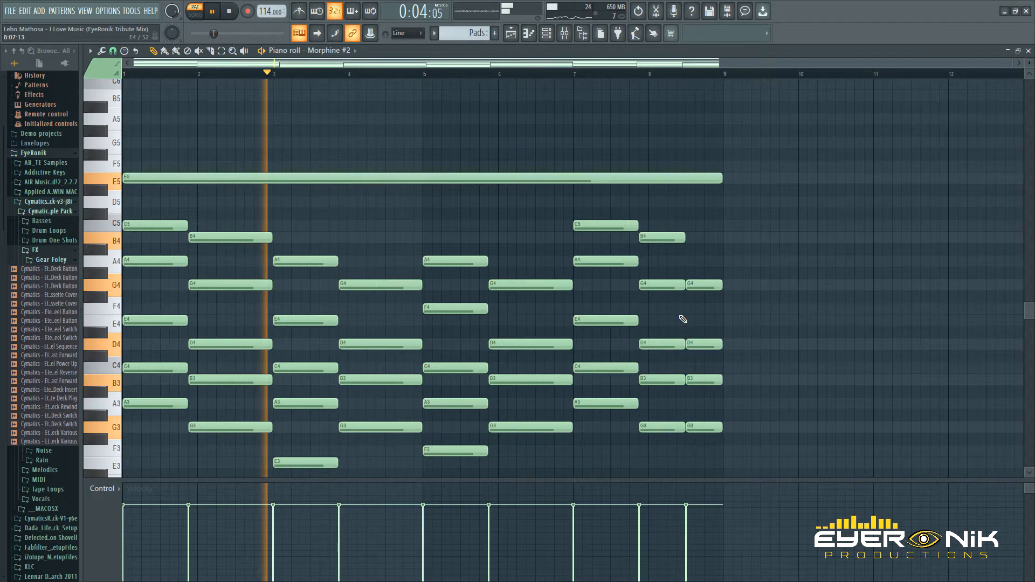
pyautogui.scroll(-2, 683, 319)
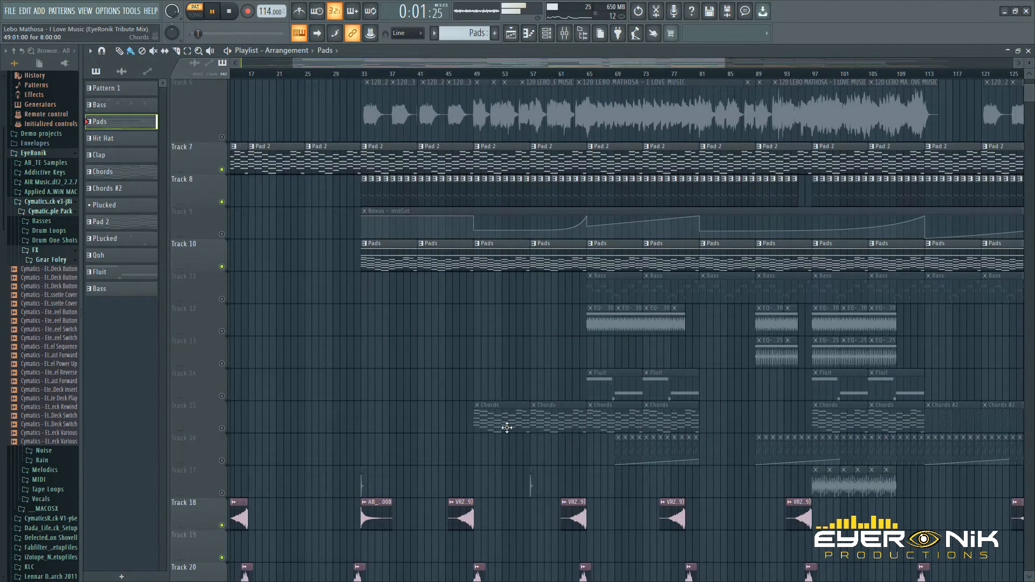
# Step: Open a Track 15 Chords clip in the piano roll, delete the stray D#5 note at its start and examine the Morphine chords
pyautogui.doubleClick(507, 428)
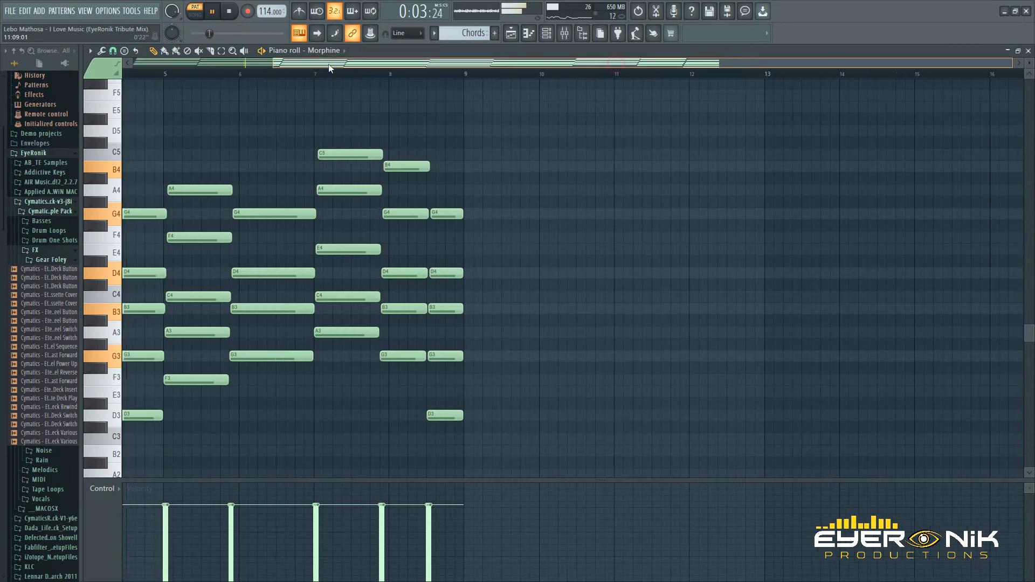
pyautogui.scroll(3, 689, 300)
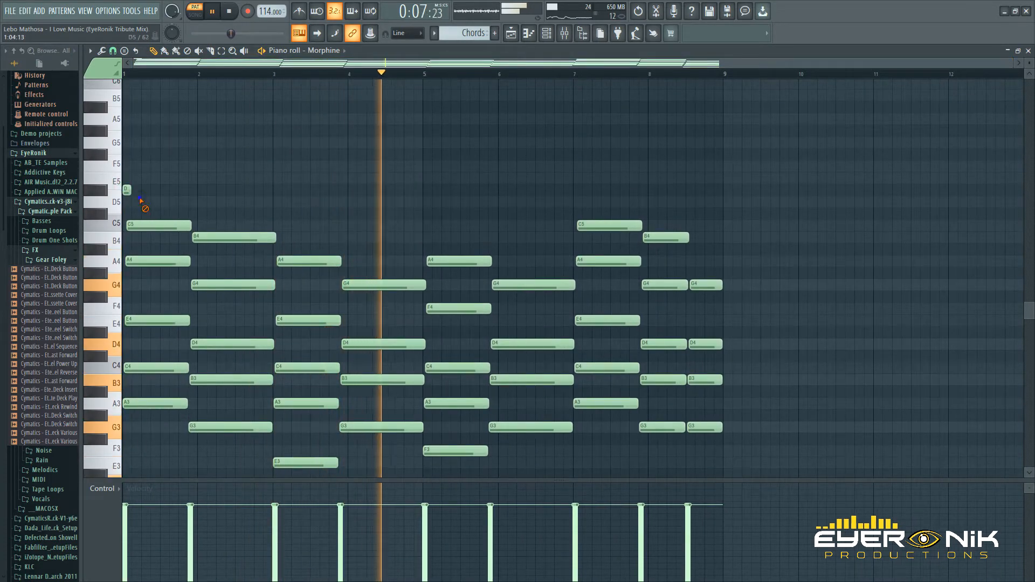
pyautogui.rightClick(127, 190)
pyautogui.click(118, 180)
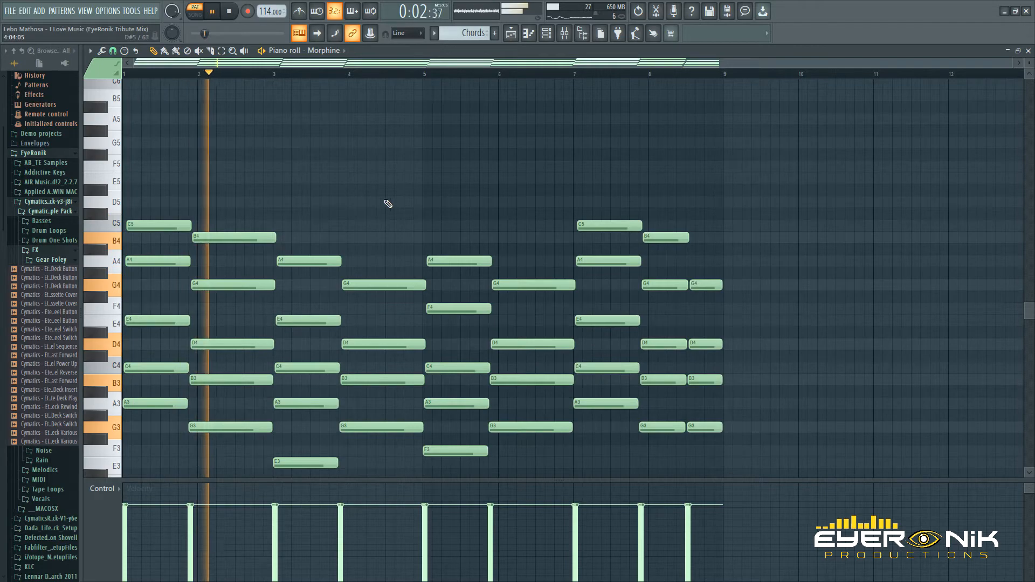
# Step: Stop playback, open the Morphine instrument from the channel rack to view its preset, and return to the playlist
pyautogui.click(229, 12)
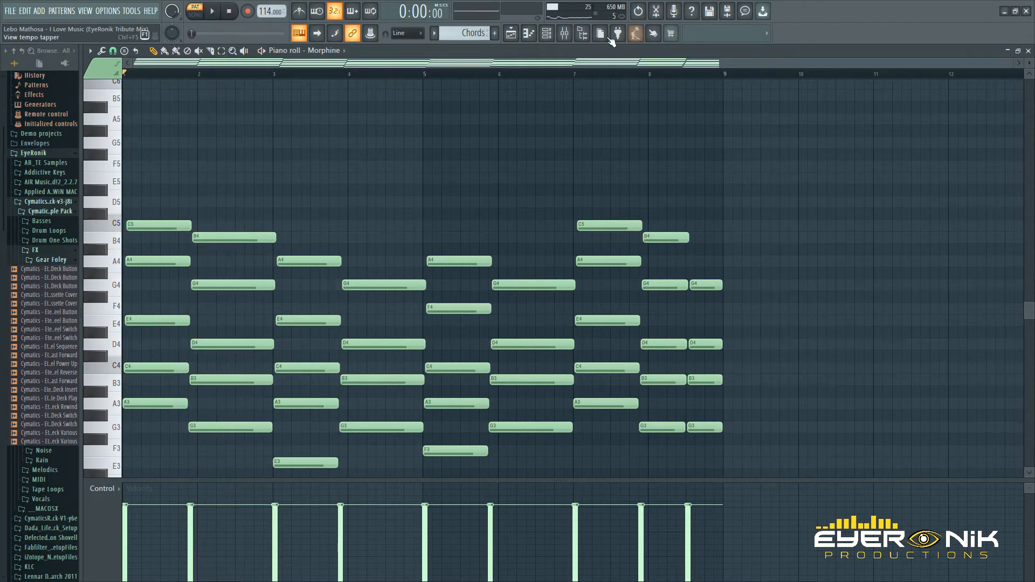
pyautogui.click(550, 35)
pyautogui.click(155, 288)
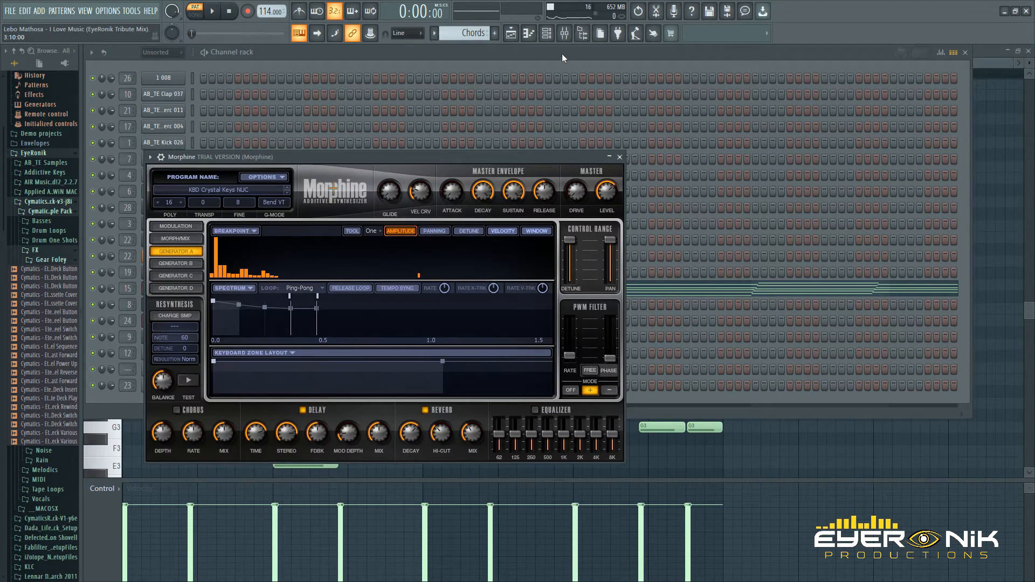
pyautogui.click(511, 36)
# Step: Enable the Chords clips on Track 15 in the playlist
pyautogui.scroll(3, 673, 352)
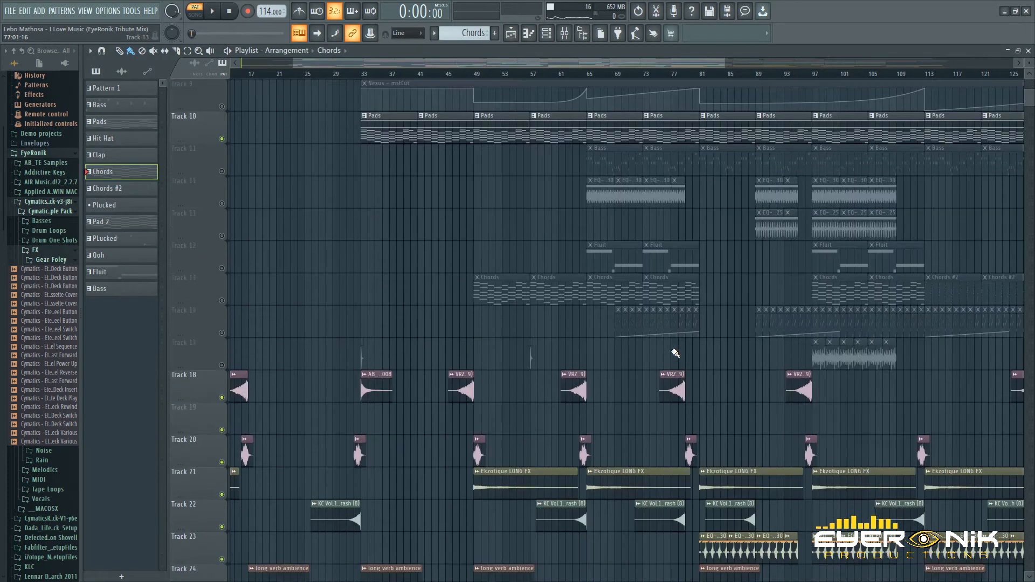
pyautogui.scroll(-1, 674, 351)
pyautogui.click(221, 266)
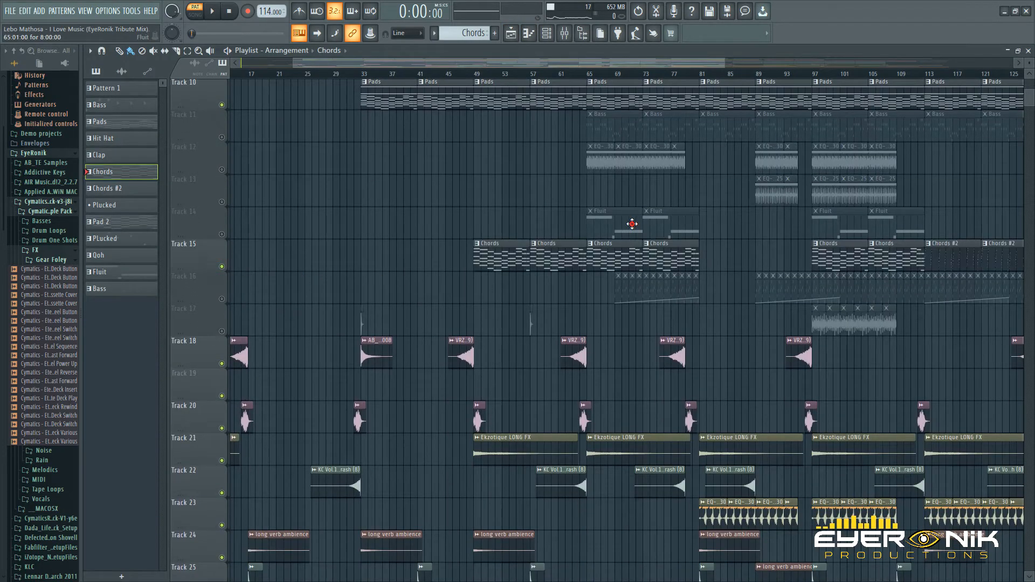
# Step: Open a Track 14 Fluit clip in the piano roll, play it briefly, view its Flute instrument settings and return to the playlist
pyautogui.doubleClick(632, 223)
pyautogui.press('space')
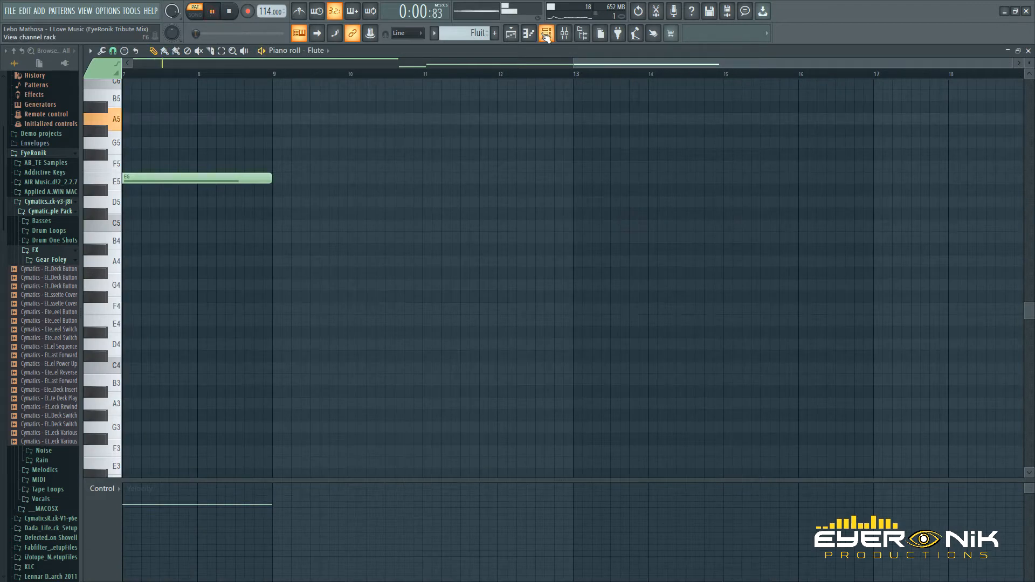
pyautogui.click(546, 34)
pyautogui.click(184, 210)
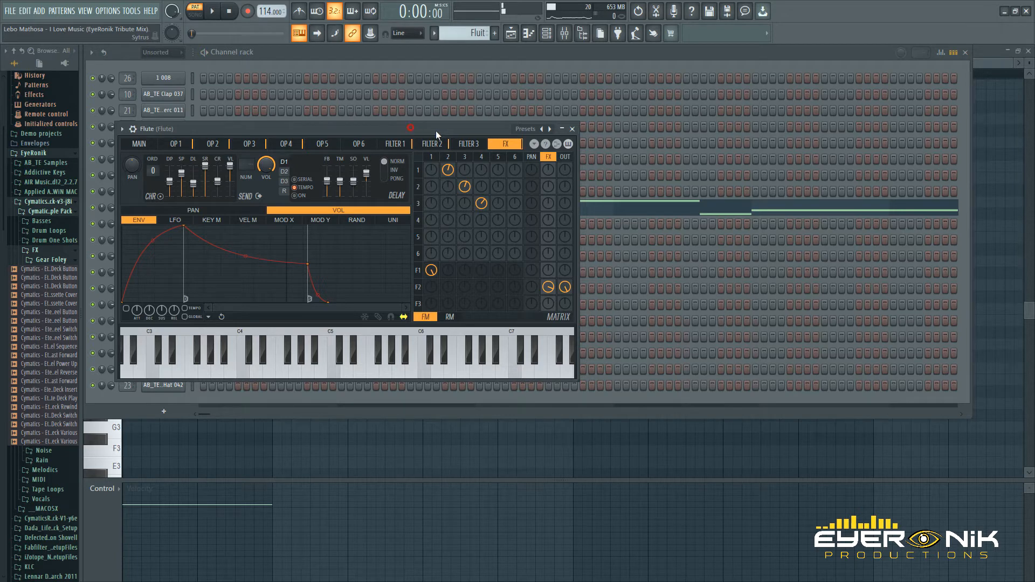
pyautogui.moveTo(416, 128); pyautogui.dragTo(492, 136)
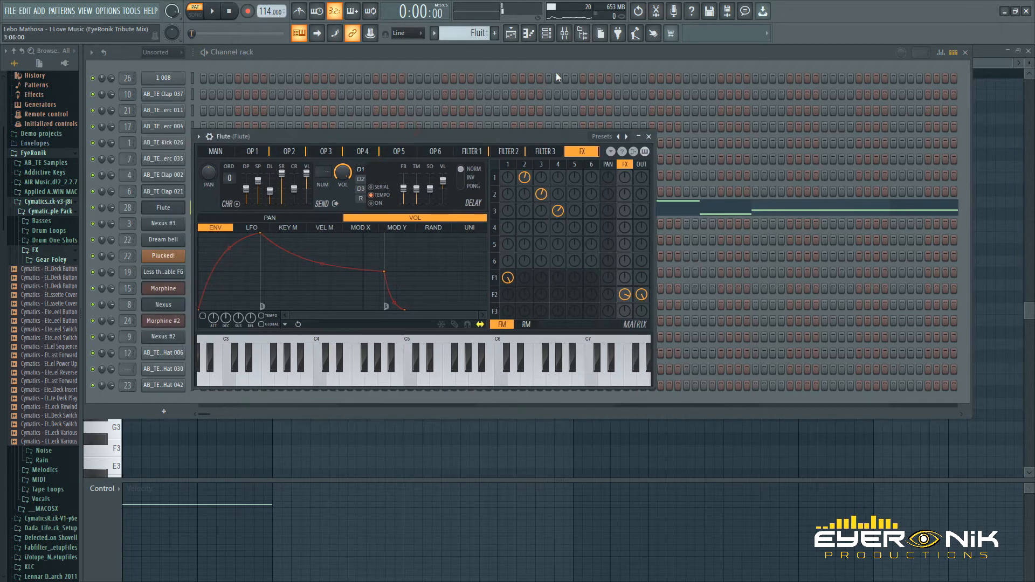
pyautogui.click(510, 37)
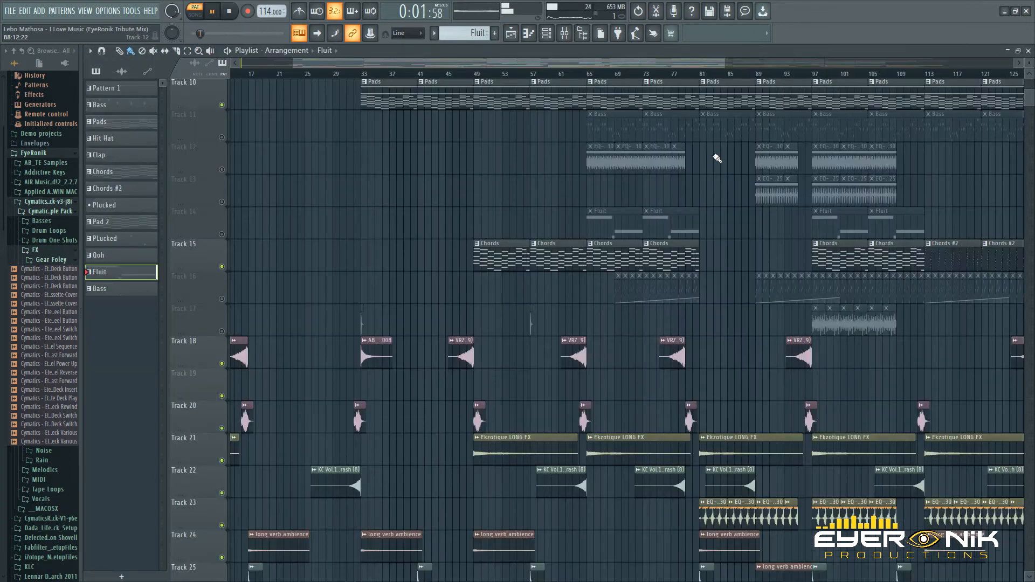
# Step: Open a Track 11 Bass clip in the piano roll, play it, view the Nexus #3 instrument's preset and return to the playlist
pyautogui.scroll(5, 688, 437)
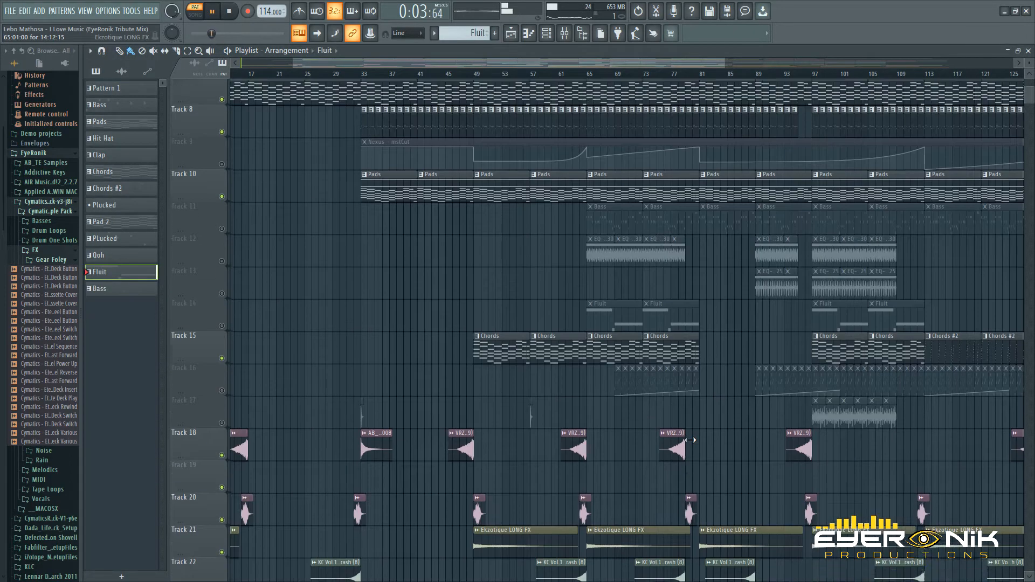
pyautogui.scroll(5, 599, 209)
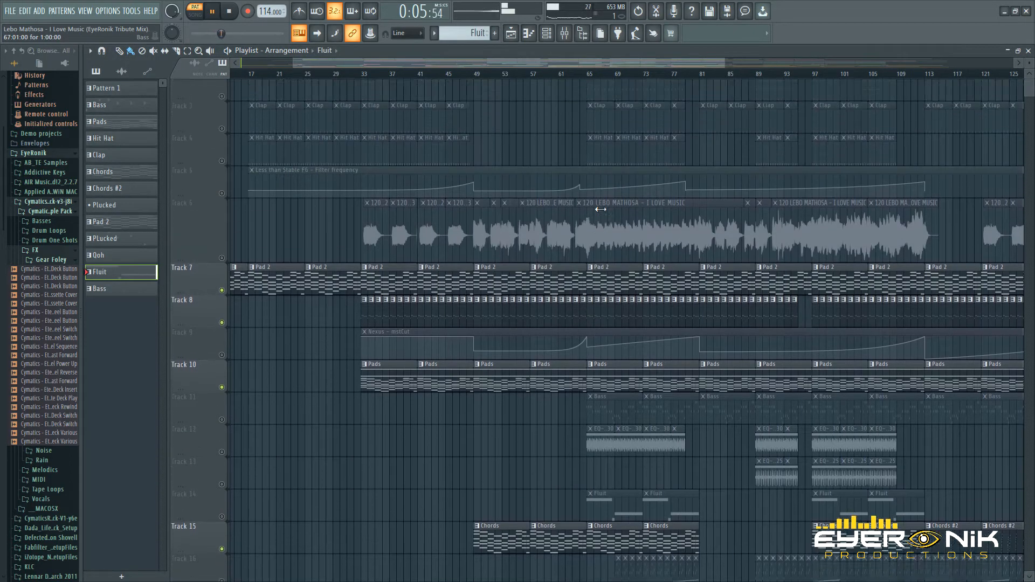
pyautogui.scroll(-6, 598, 209)
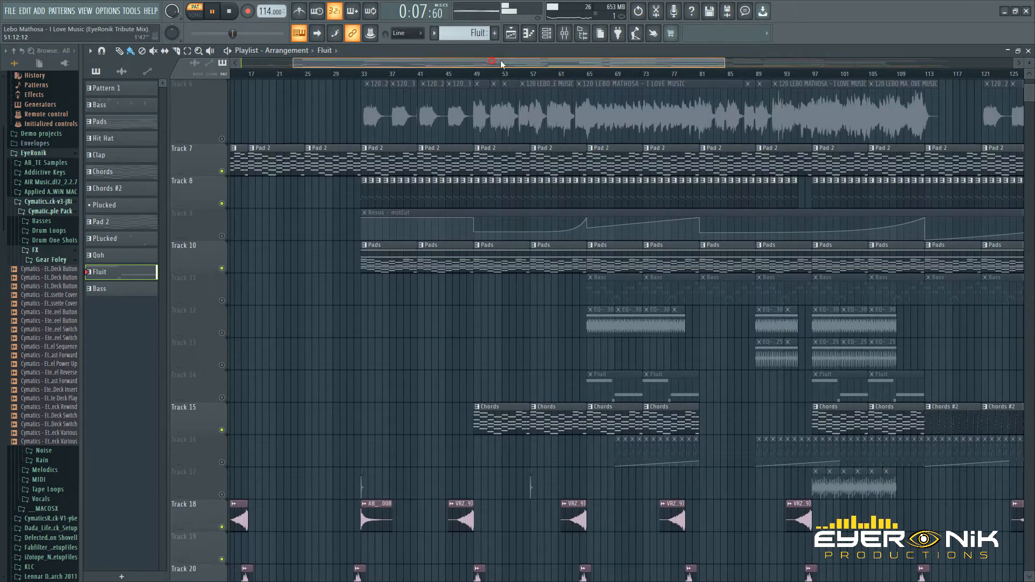
pyautogui.hscroll(5, 467, 296)
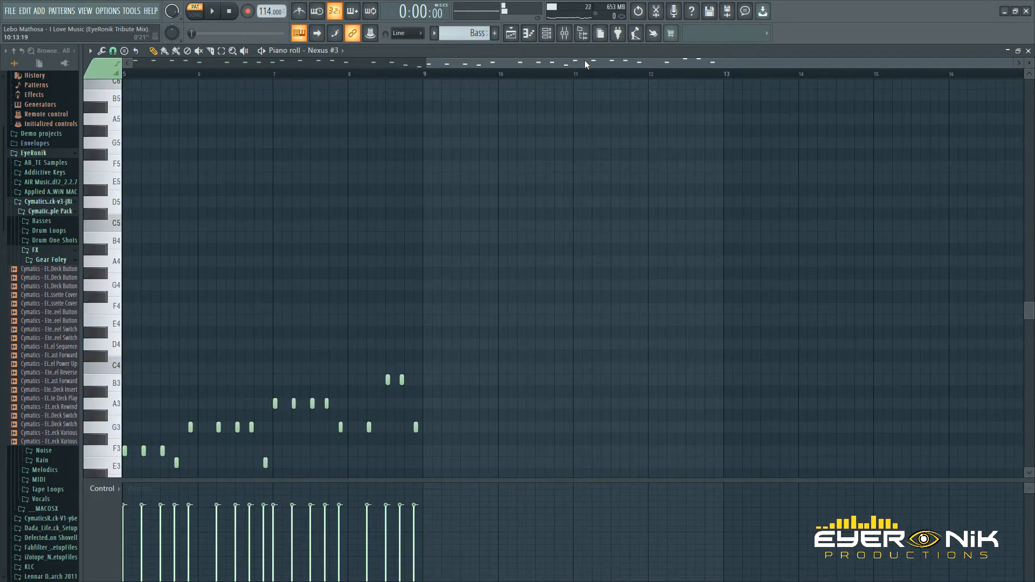
pyautogui.scroll(3, 187, 69)
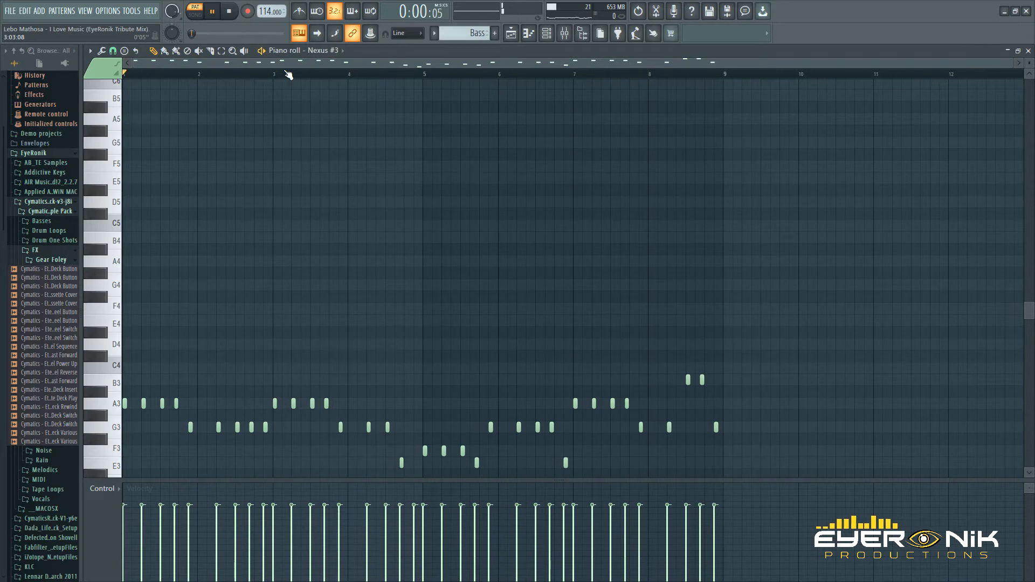
pyautogui.press('F6')
pyautogui.click(176, 222)
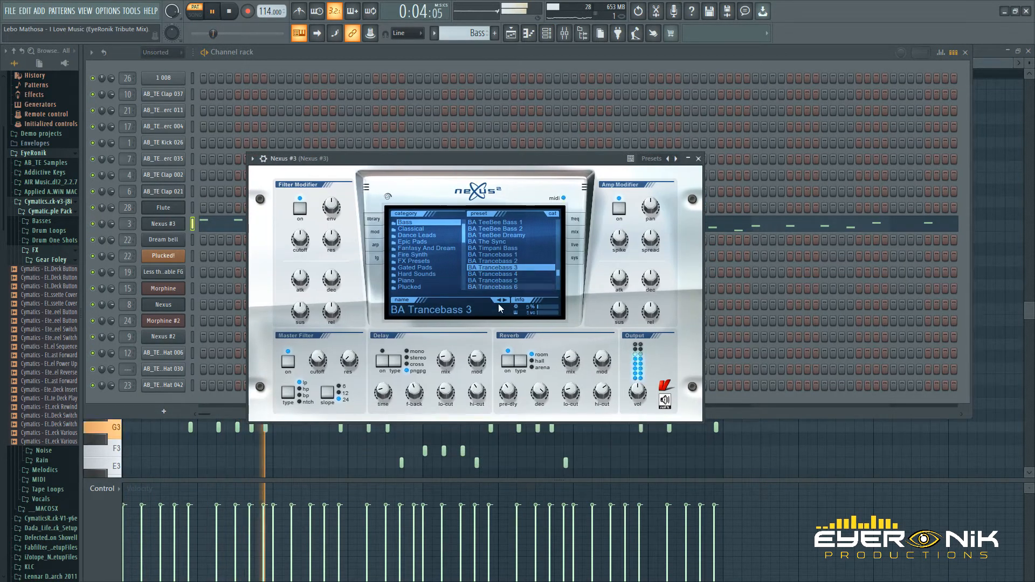
pyautogui.click(511, 37)
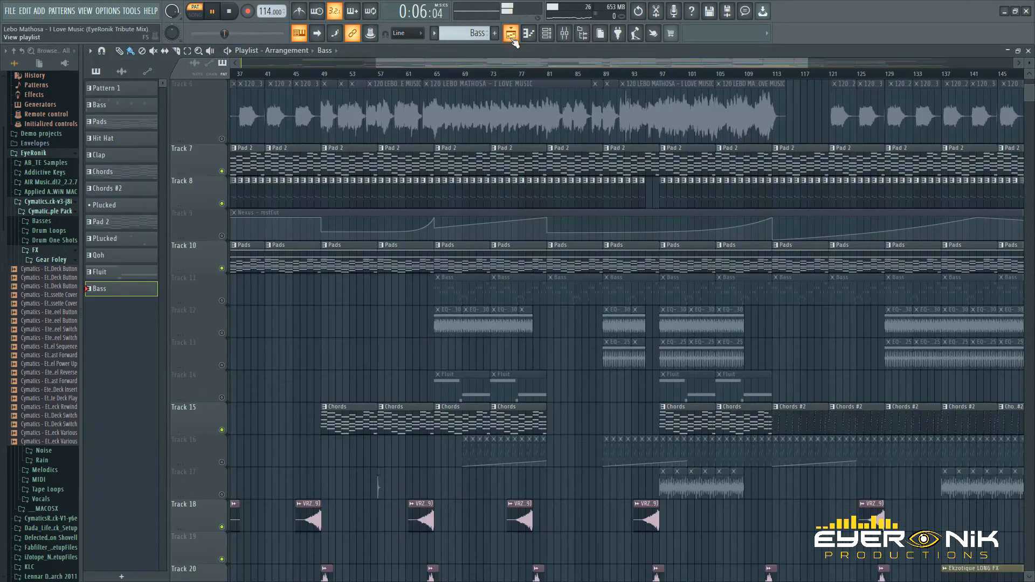
# Step: Reopen a Bass clip from Track 11, examine its low Nexus #3 notes during playback and return to the playlist
pyautogui.moveTo(476, 66); pyautogui.dragTo(445, 63)
pyautogui.scroll(-4, 485, 398)
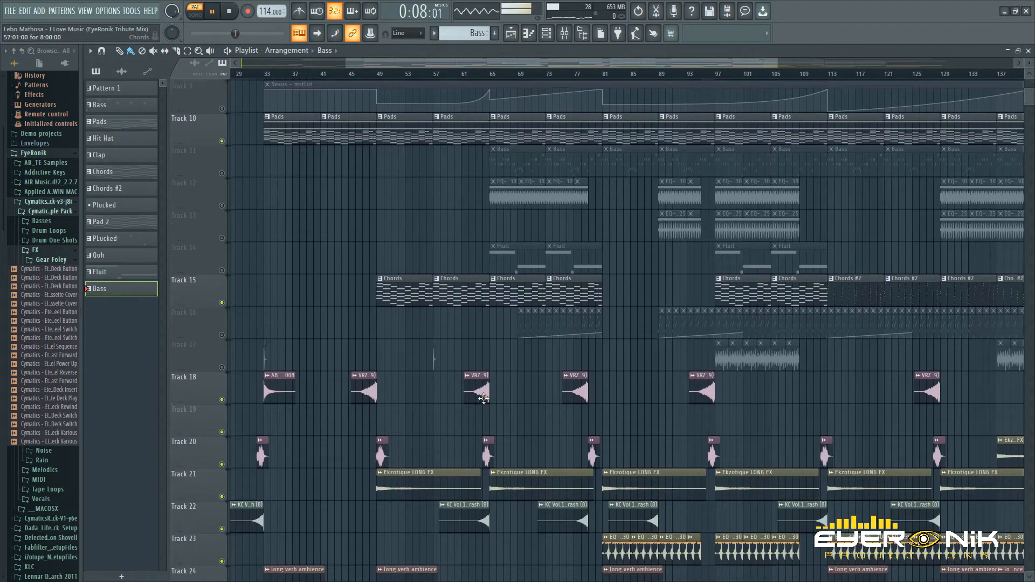
pyautogui.scroll(-4, 484, 398)
pyautogui.scroll(4, 517, 151)
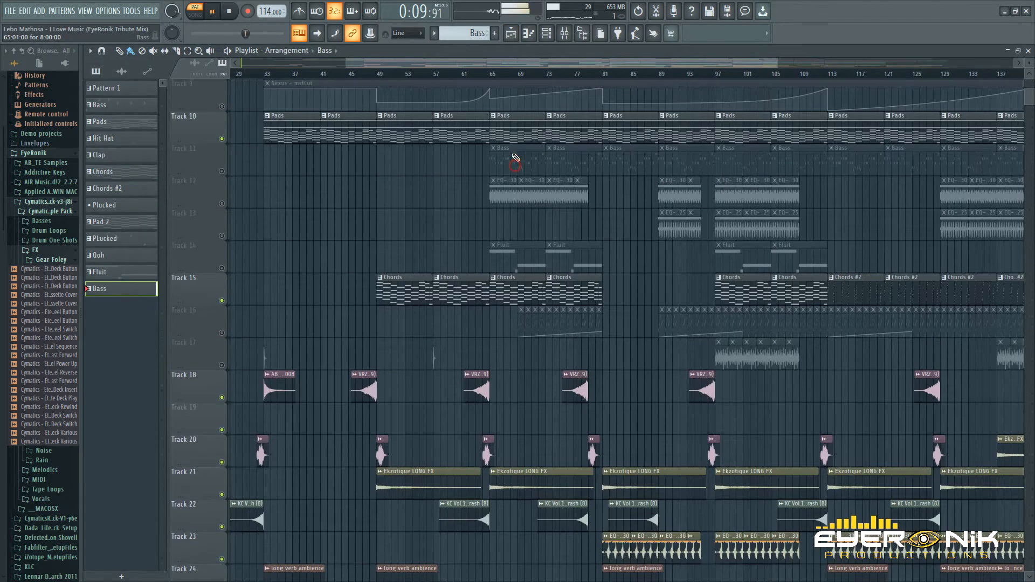
pyautogui.doubleClick(515, 158)
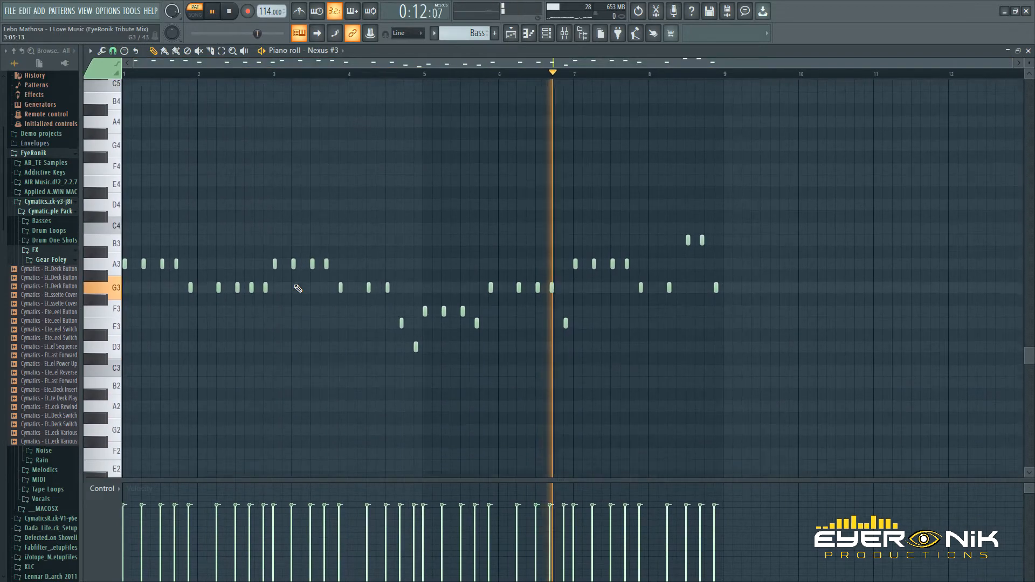
pyautogui.scroll(-3, 393, 294)
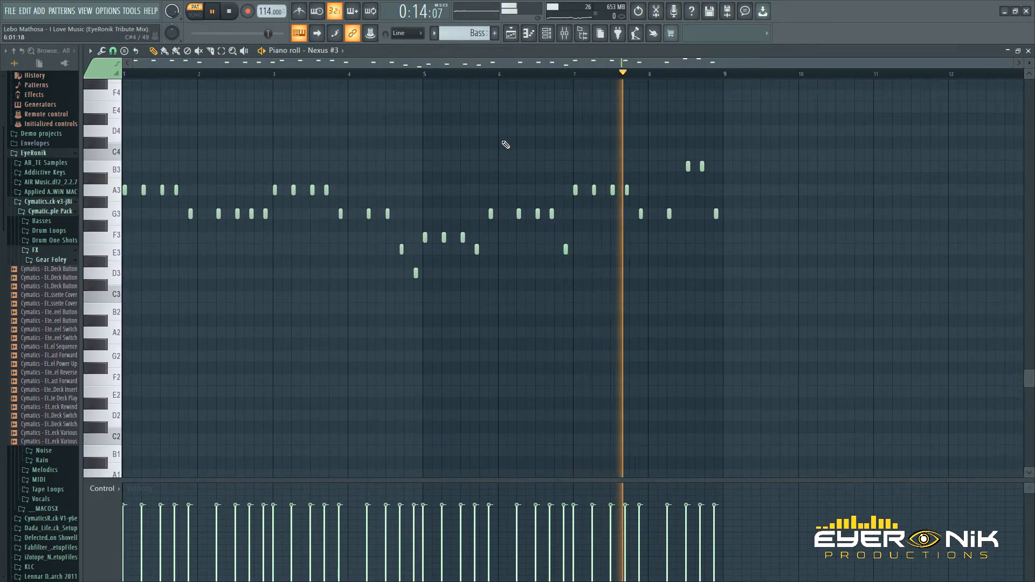
pyautogui.click(512, 34)
# Step: Open a Track 16 PLucked clip in the piano roll and play its Dream bell pattern on its own
pyautogui.scroll(-4, 701, 293)
pyautogui.moveTo(520, 61); pyautogui.dragTo(600, 67)
pyautogui.doubleClick(635, 201)
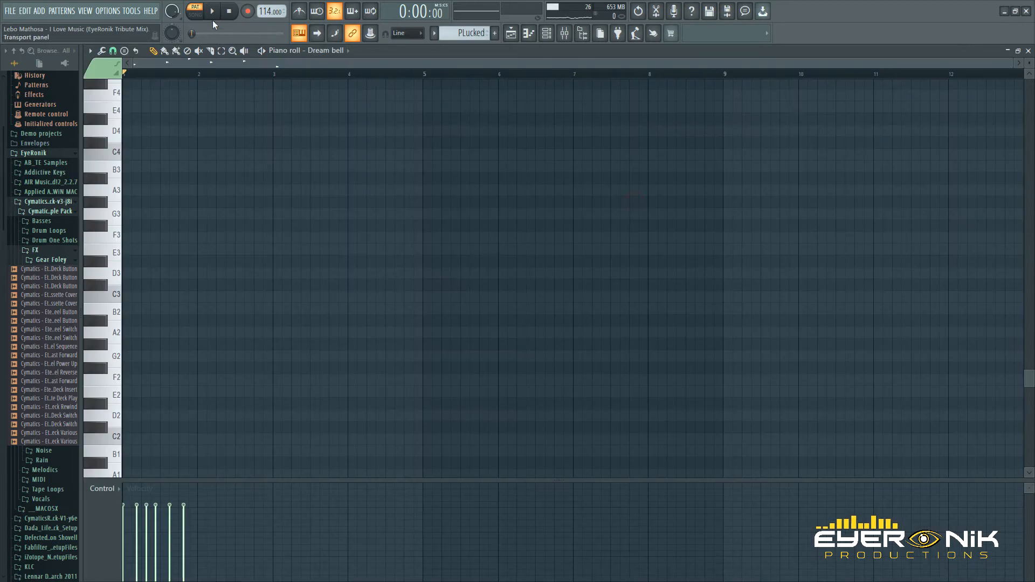
pyautogui.click(510, 34)
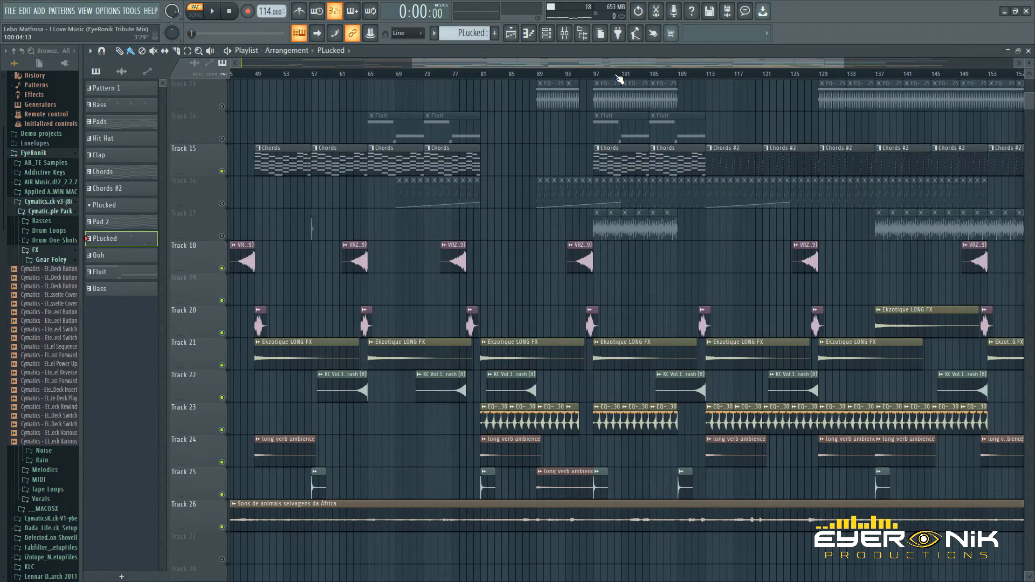
pyautogui.doubleClick(624, 202)
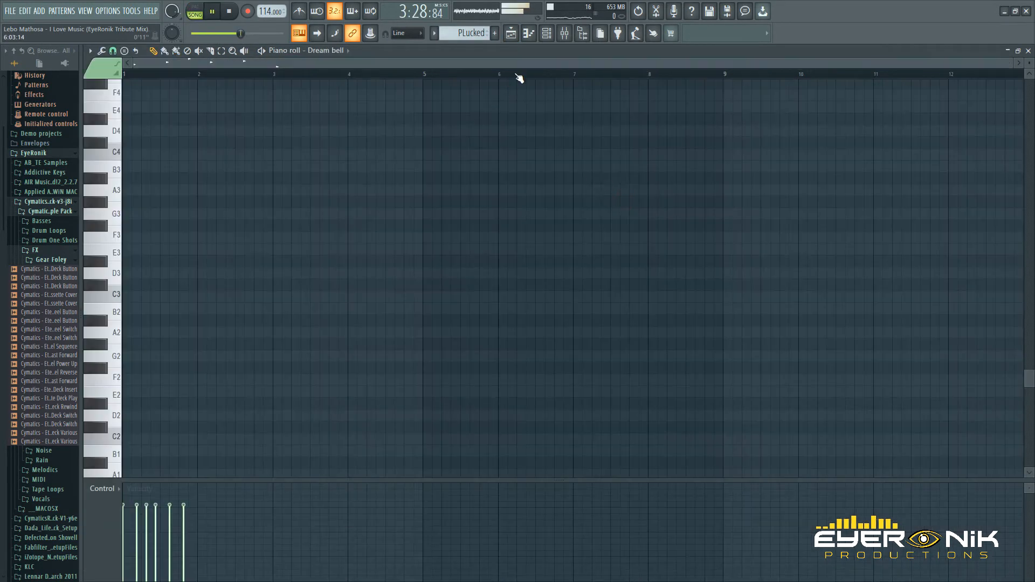
pyautogui.click(202, 17)
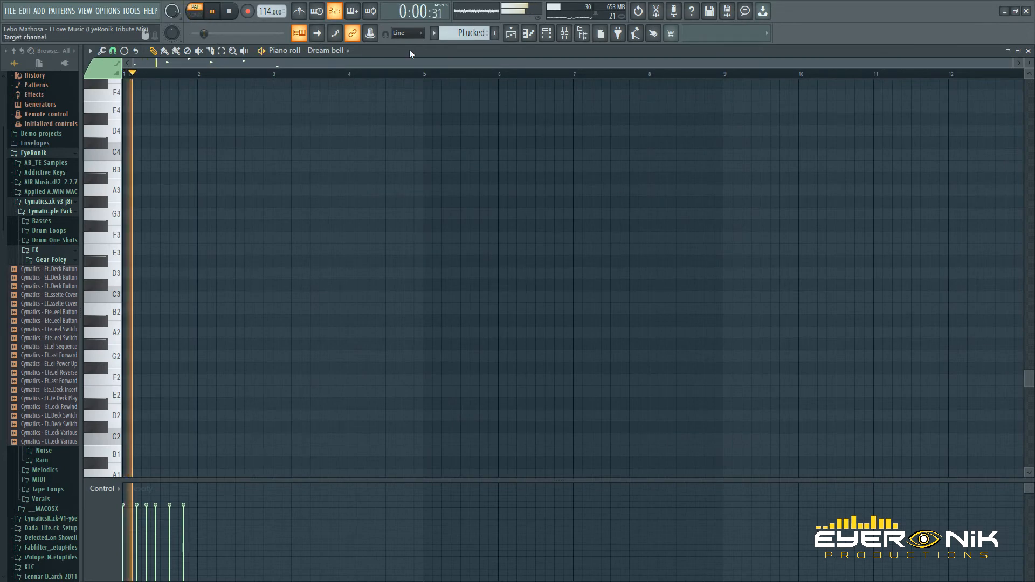
# Step: Examine the high Dream bell notes in the piano roll, stop the pattern and return to the playlist
pyautogui.scroll(4, 746, 207)
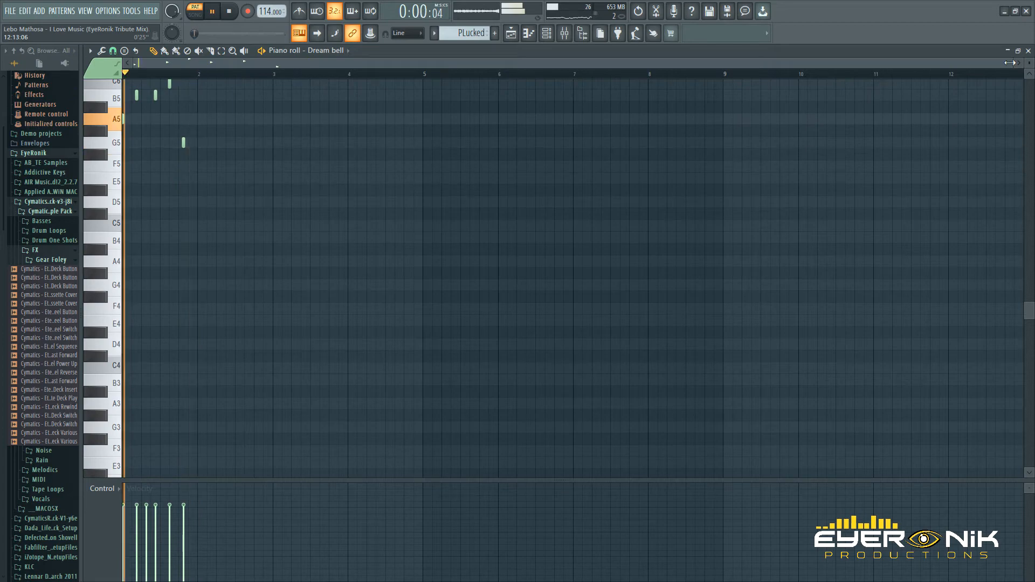
pyautogui.moveTo(1011, 64); pyautogui.dragTo(773, 68)
pyautogui.scroll(4, 610, 300)
pyautogui.press('space')
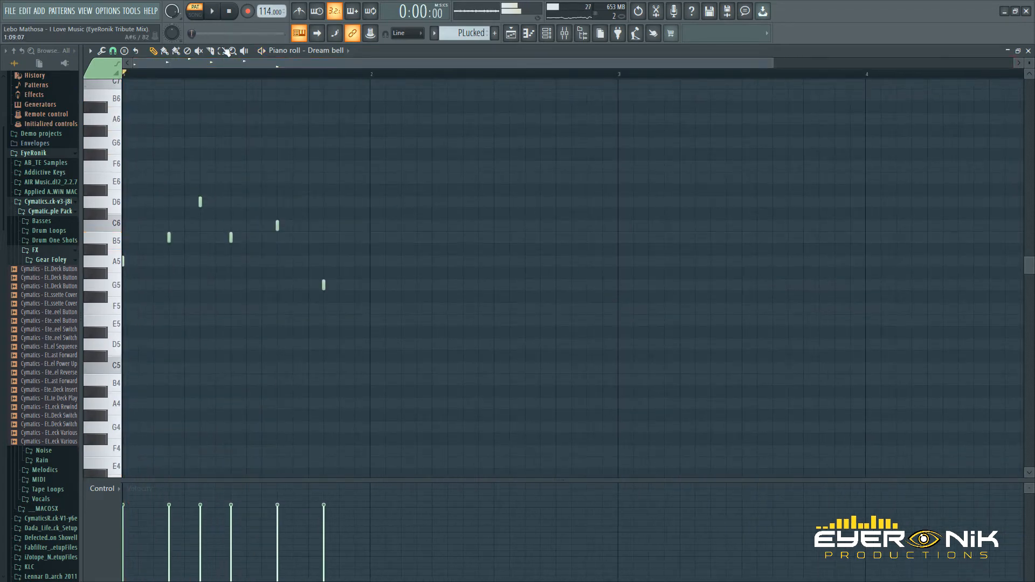
pyautogui.click(510, 36)
# Step: Enable all the muted playlist tracks so the full arrangement plays again
pyautogui.scroll(-3, 746, 330)
pyautogui.scroll(5, 748, 332)
pyautogui.scroll(1, 749, 332)
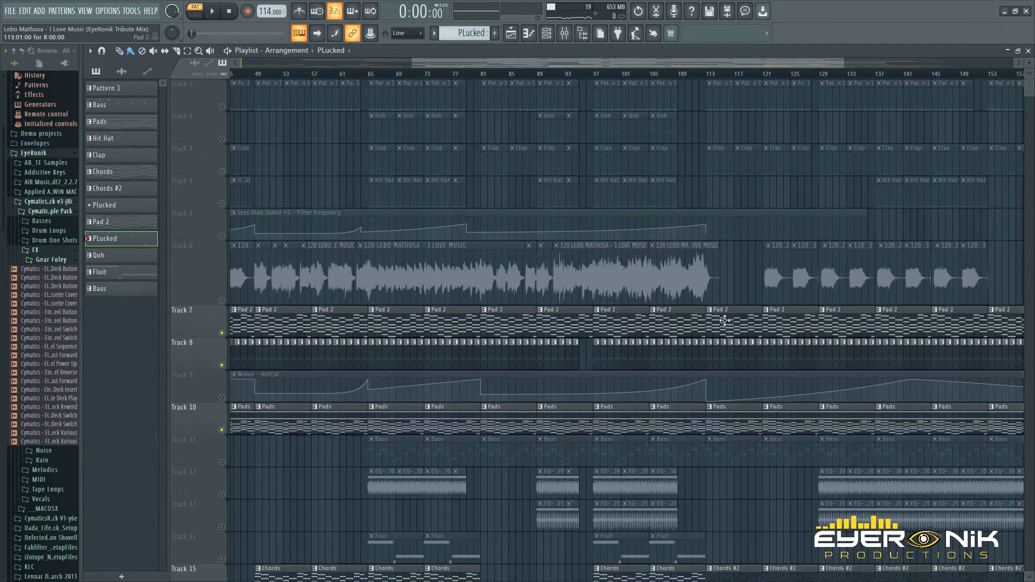
pyautogui.hscroll(-5, 630, 62)
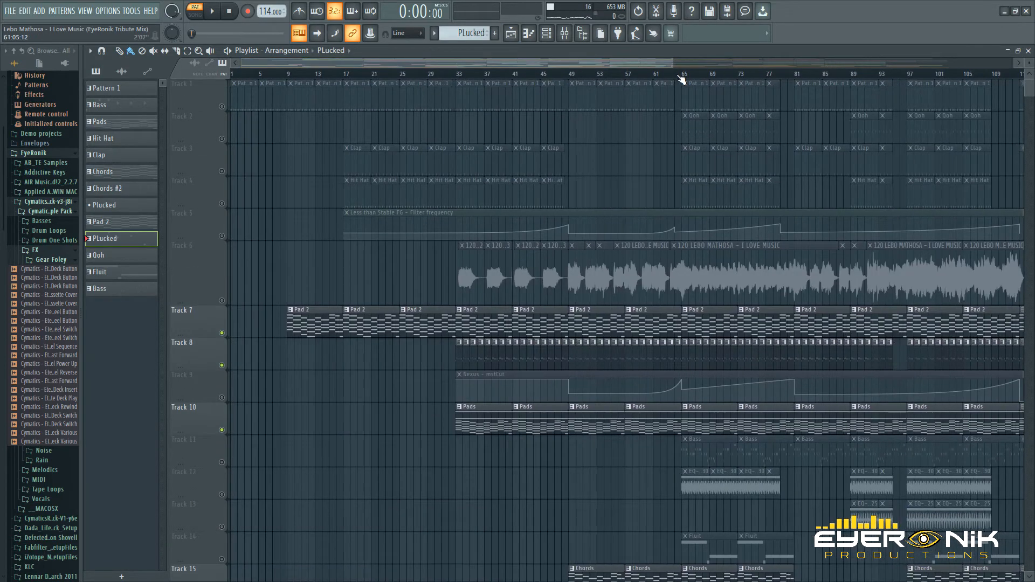
pyautogui.moveTo(674, 58); pyautogui.dragTo(774, 81)
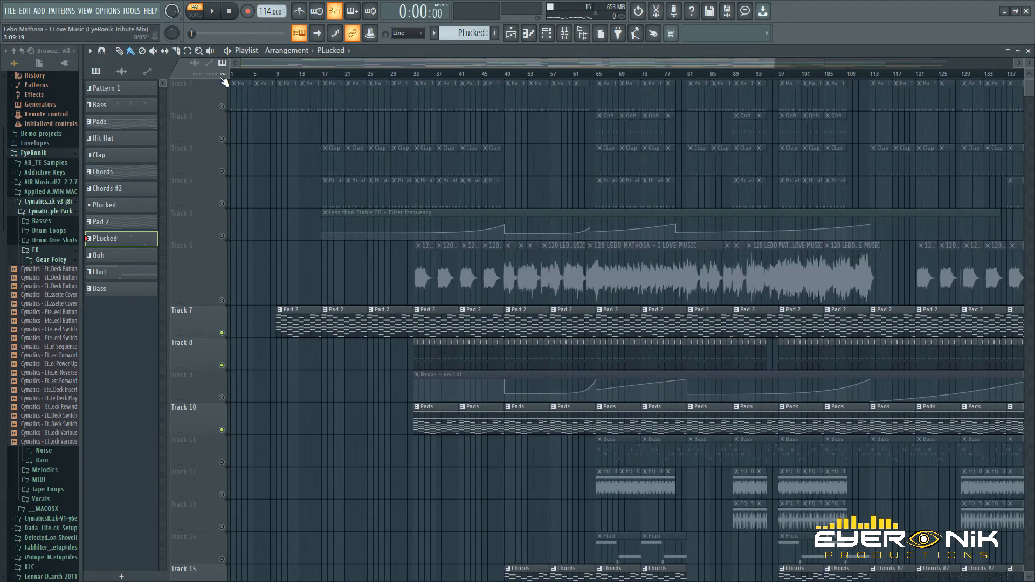
pyautogui.click(223, 107)
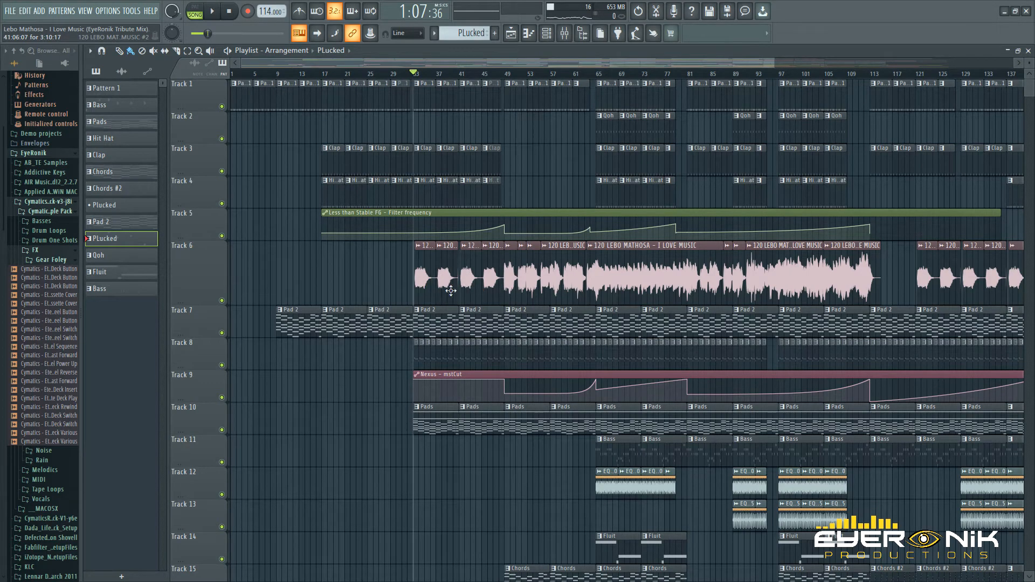
# Step: Play the song briefly from bar 33, select bars 33 to 49 to examine that section's clips, and clear the selection
pyautogui.press('space')
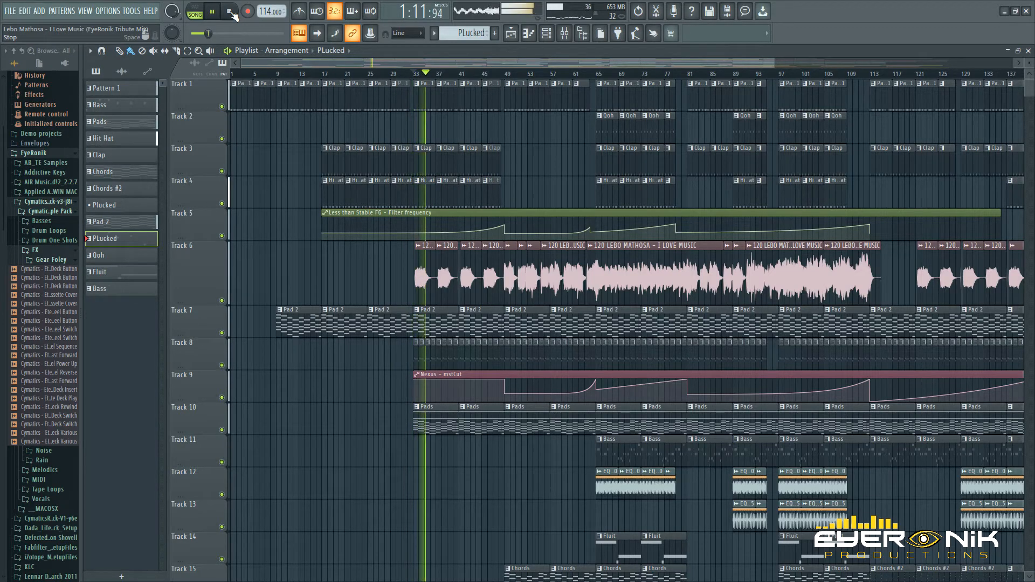
pyautogui.press('space')
pyautogui.moveTo(419, 78); pyautogui.dragTo(499, 84)
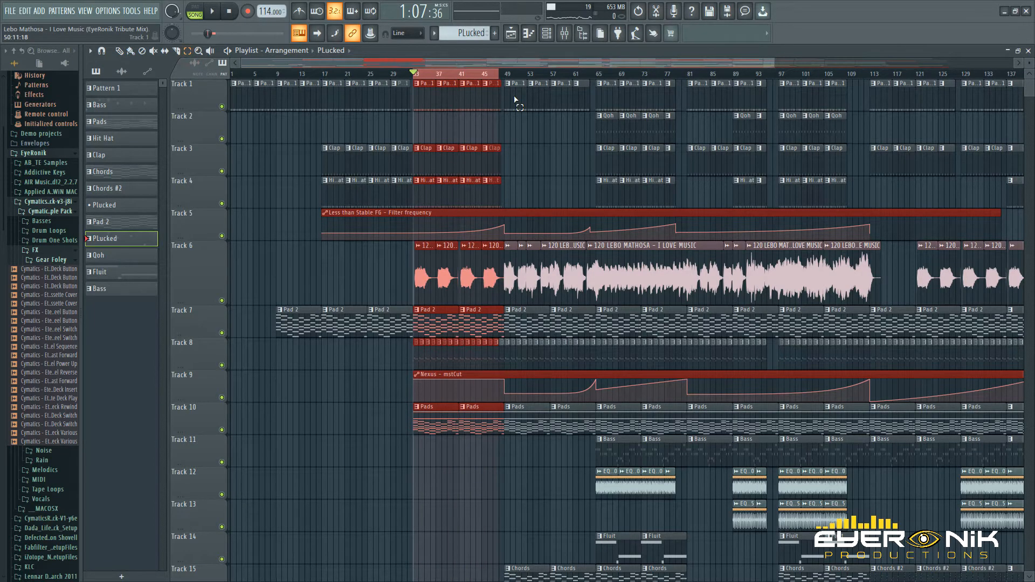
pyautogui.scroll(-4, 565, 483)
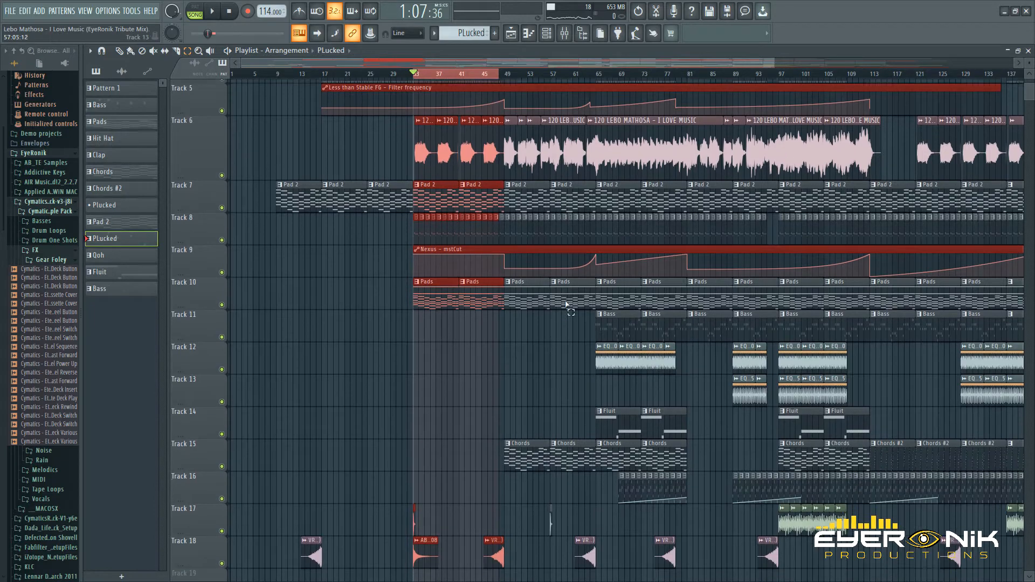
pyautogui.scroll(4, 555, 148)
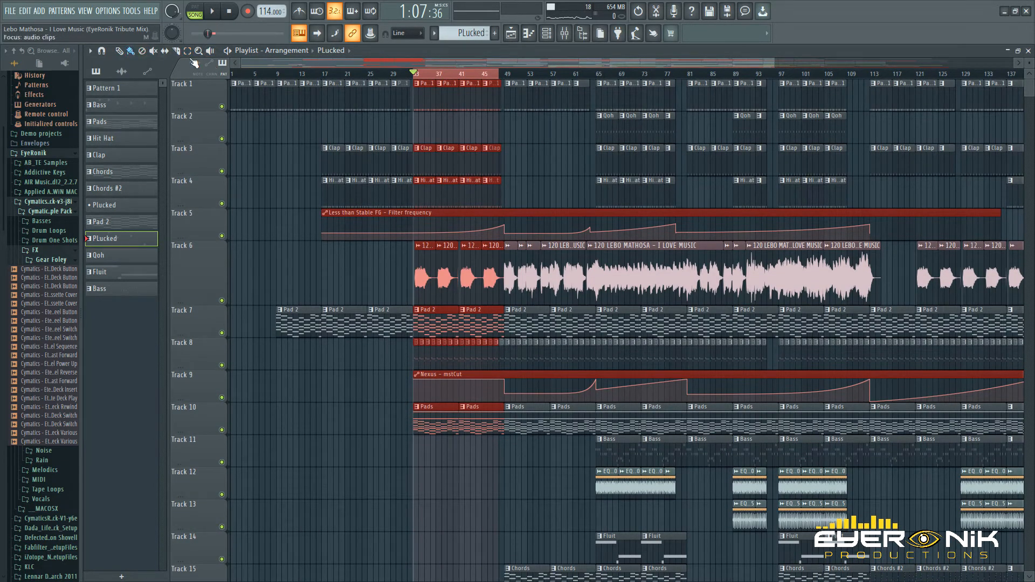
pyautogui.keyDown('ctrl'); pyautogui.click(457, 75); pyautogui.keyUp('ctrl')
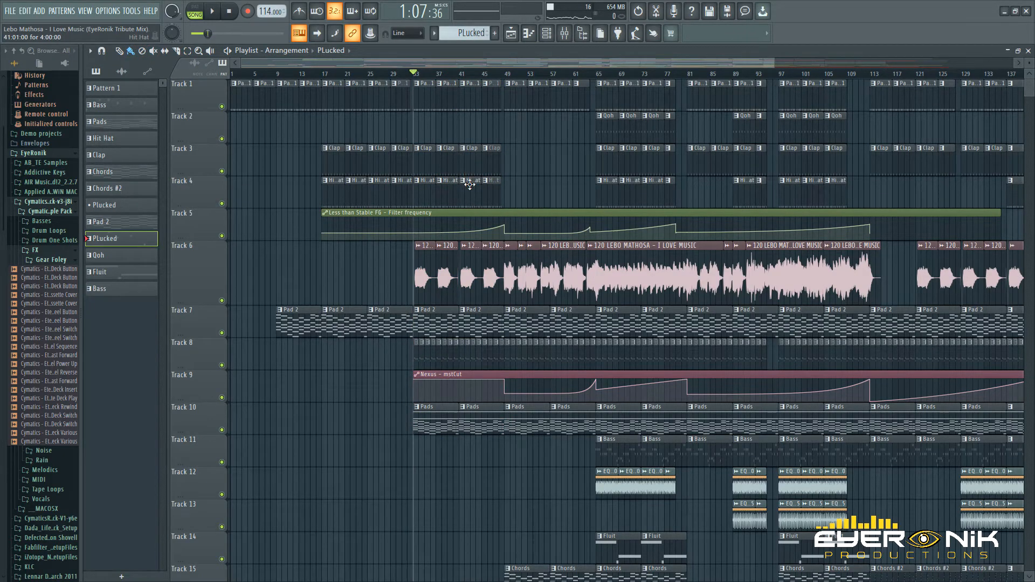
# Step: Move the song position to bar 49, open a Track 15 Chords clip briefly and return to the playlist
pyautogui.scroll(-4, 522, 264)
pyautogui.scroll(4, 518, 162)
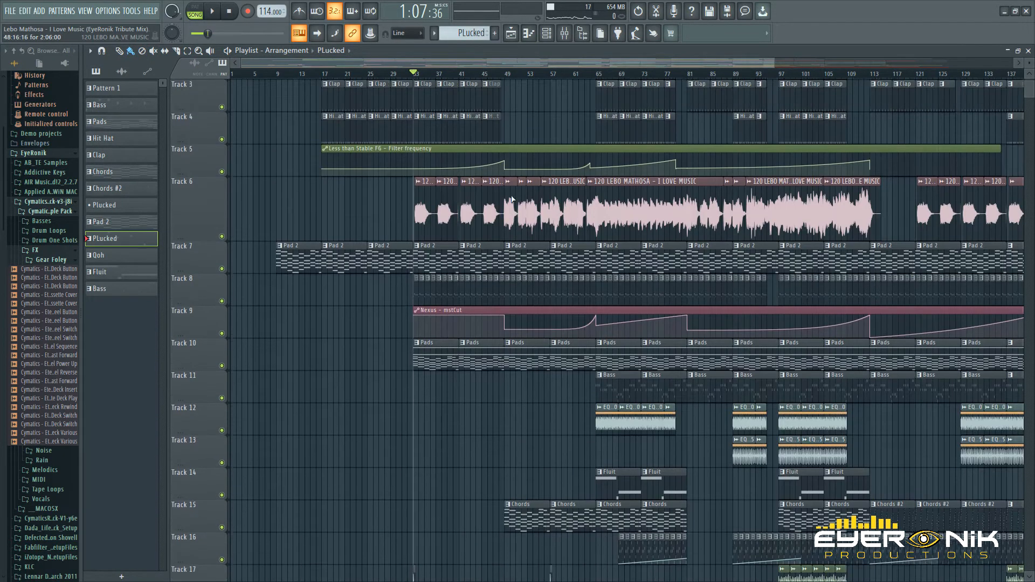
pyautogui.click(507, 75)
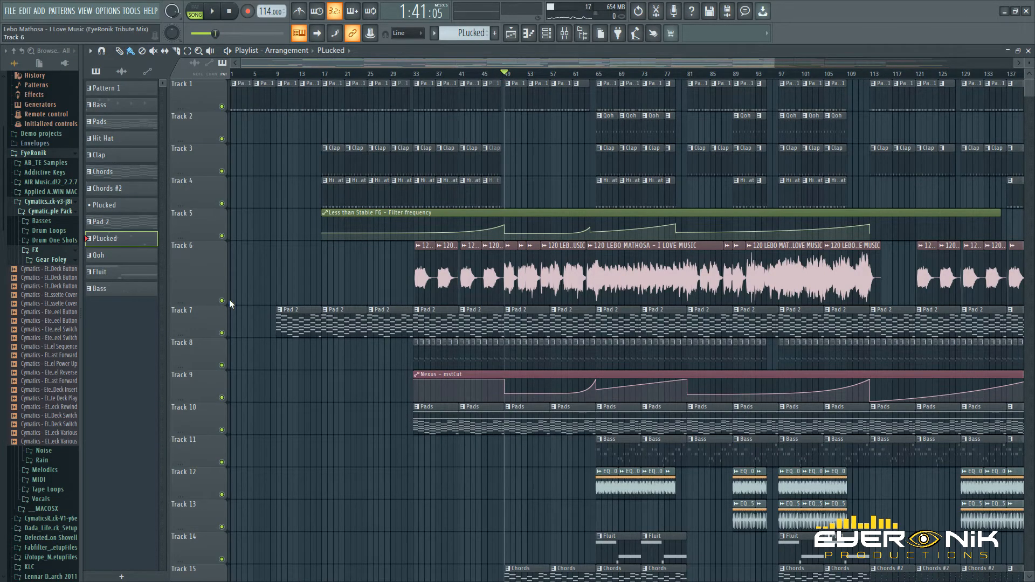
pyautogui.scroll(-10, 229, 299)
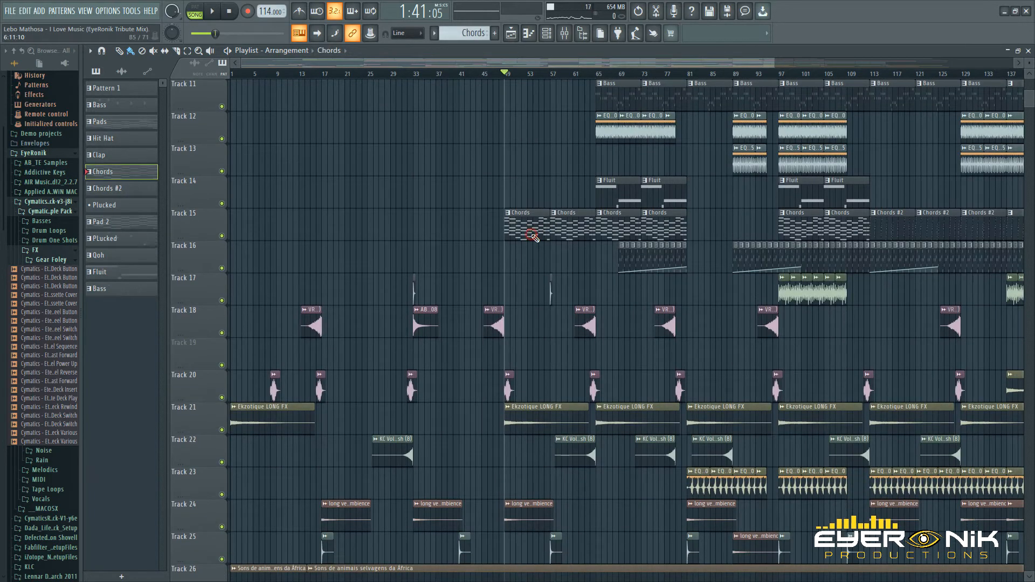
pyautogui.doubleClick(530, 234)
pyautogui.press('space')
pyautogui.click(519, 36)
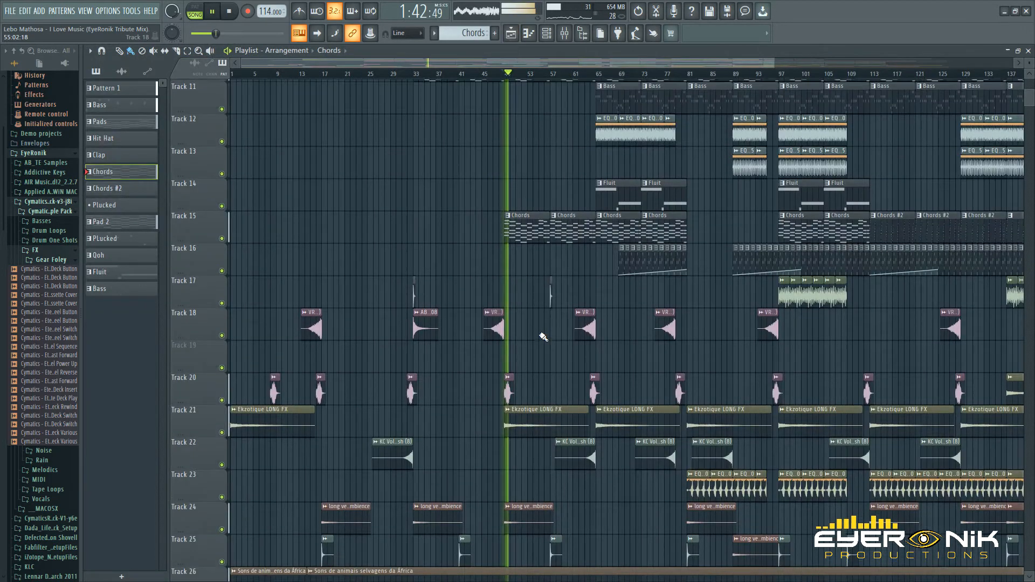
# Step: Play the full arrangement through the section after bar 49, following the active tracks, and stop playback
pyautogui.scroll(8, 543, 339)
pyautogui.press('space')
pyautogui.click(229, 12)
pyautogui.click(484, 75)
pyautogui.press('space')
pyautogui.scroll(-3, 508, 247)
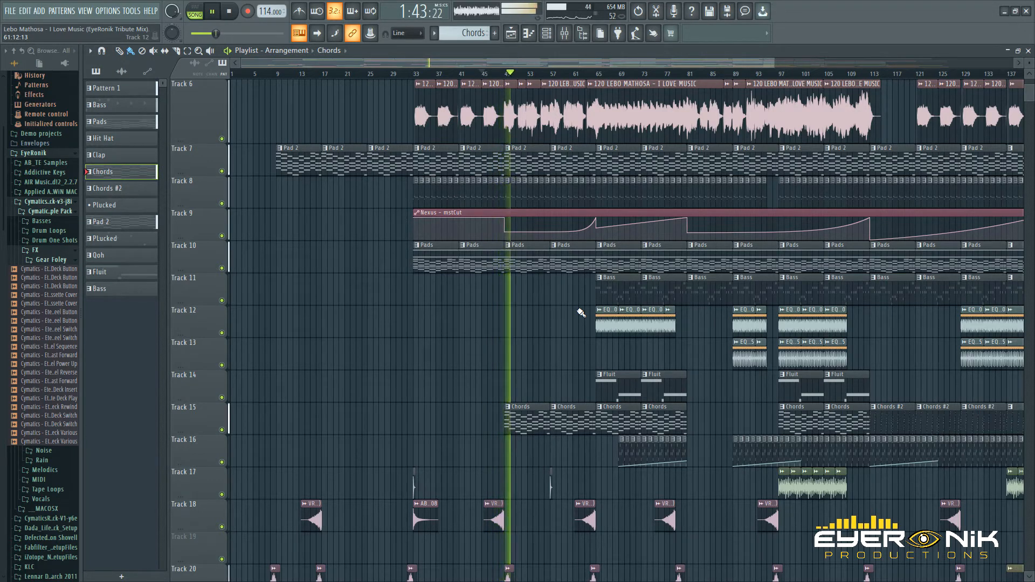
pyautogui.scroll(-1, 580, 313)
pyautogui.scroll(3, 581, 313)
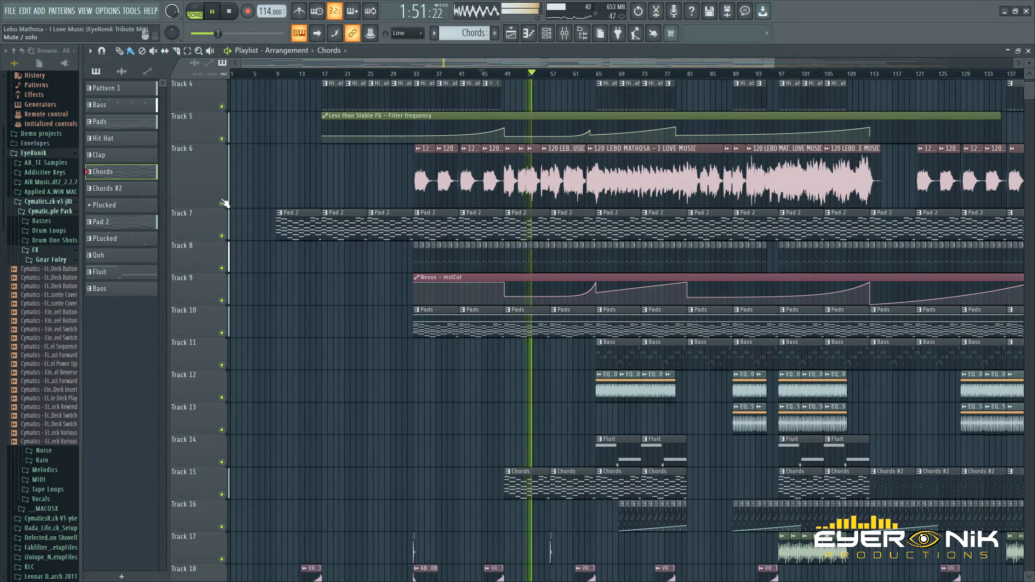
pyautogui.click(213, 13)
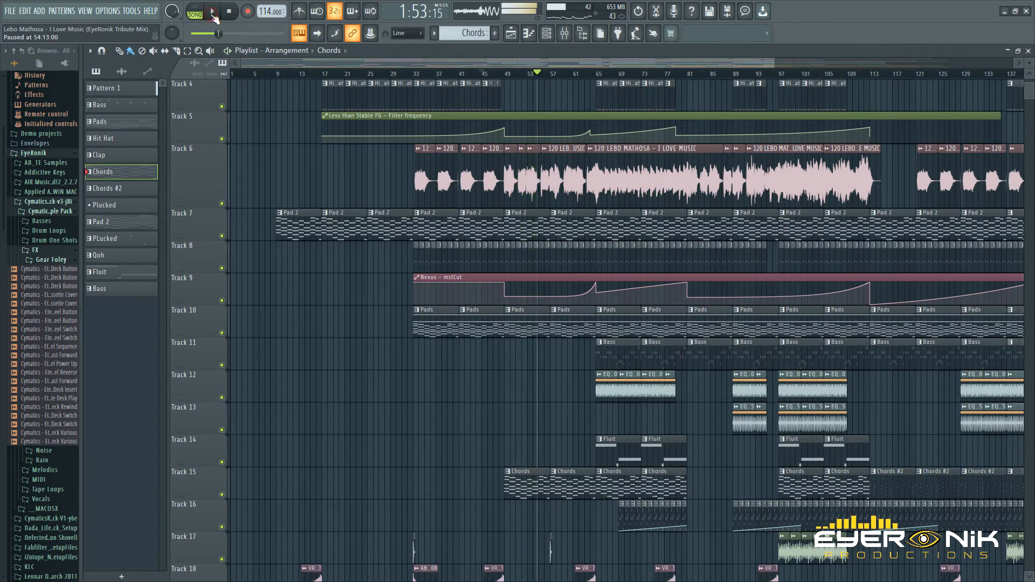
pyautogui.click(229, 12)
# Step: Place the song position at bar 65 and select bars 65 to 81 to examine that section's clips on all tracks
pyautogui.moveTo(548, 65); pyautogui.dragTo(605, 65)
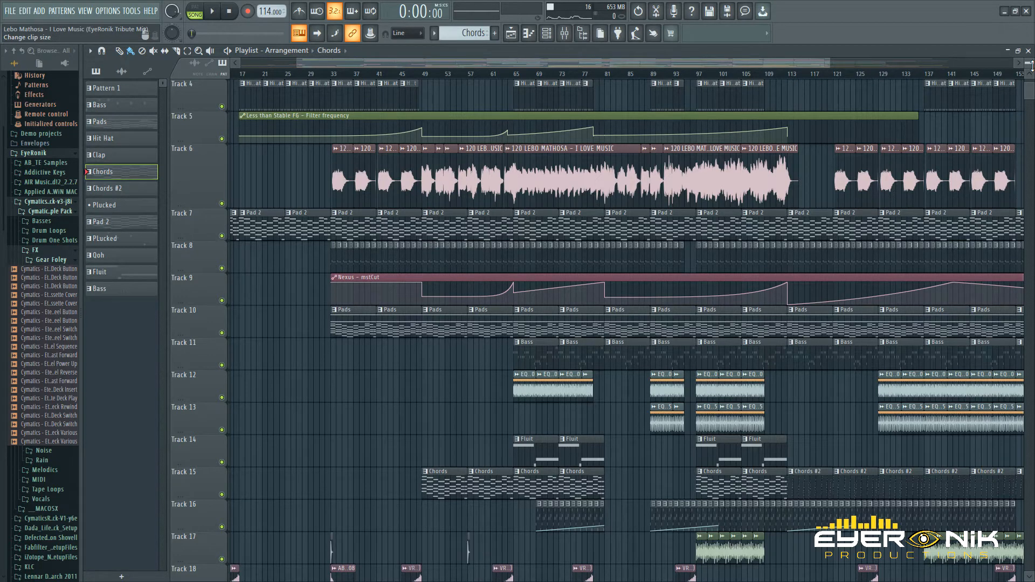
pyautogui.moveTo(1030, 63); pyautogui.dragTo(1030, 60)
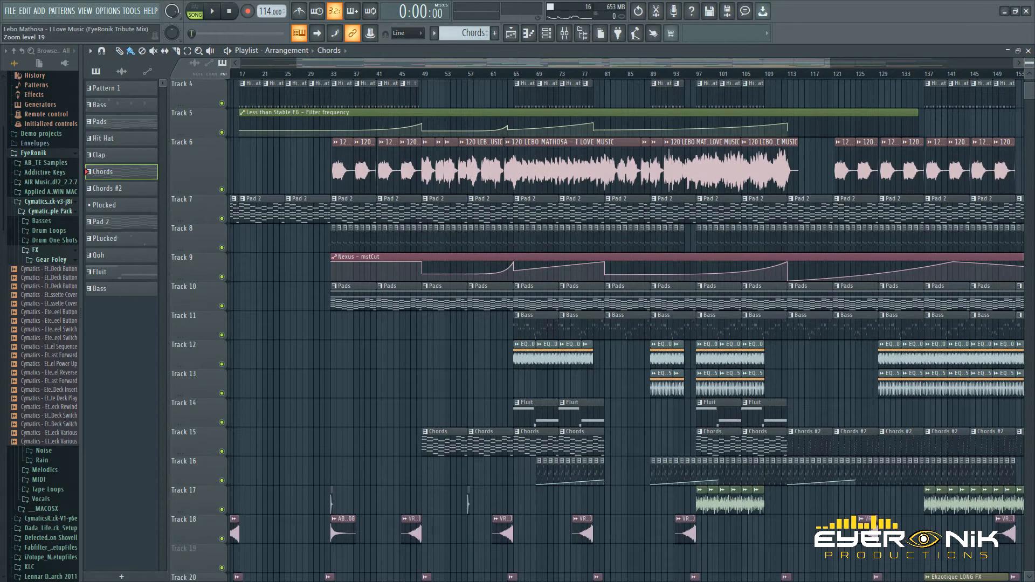
pyautogui.click(1029, 74)
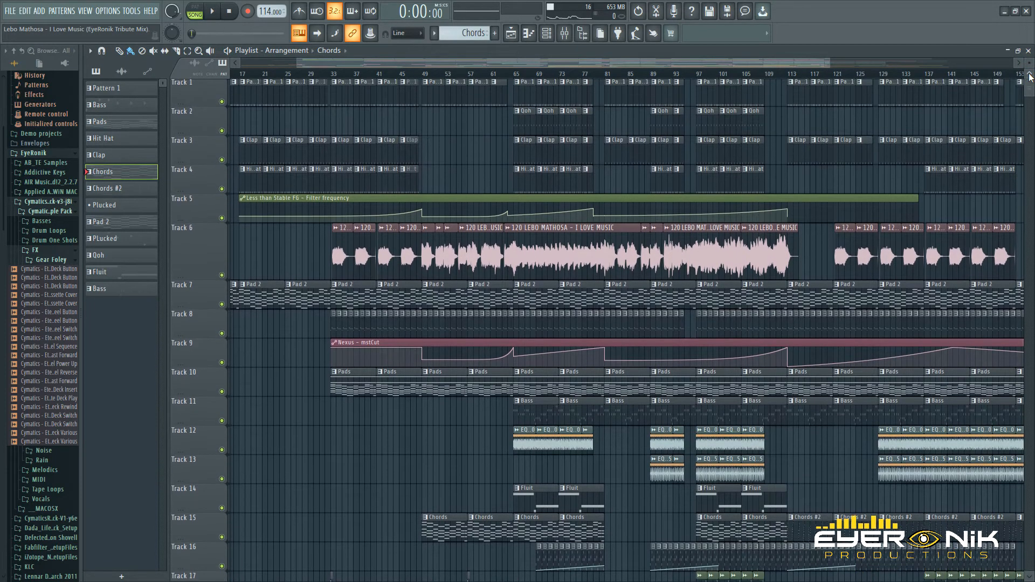
pyautogui.moveTo(1030, 88)
pyautogui.mouseDown()
pyautogui.moveTo(1029, 101)
pyautogui.moveTo(1029, 92)
pyautogui.mouseUp()
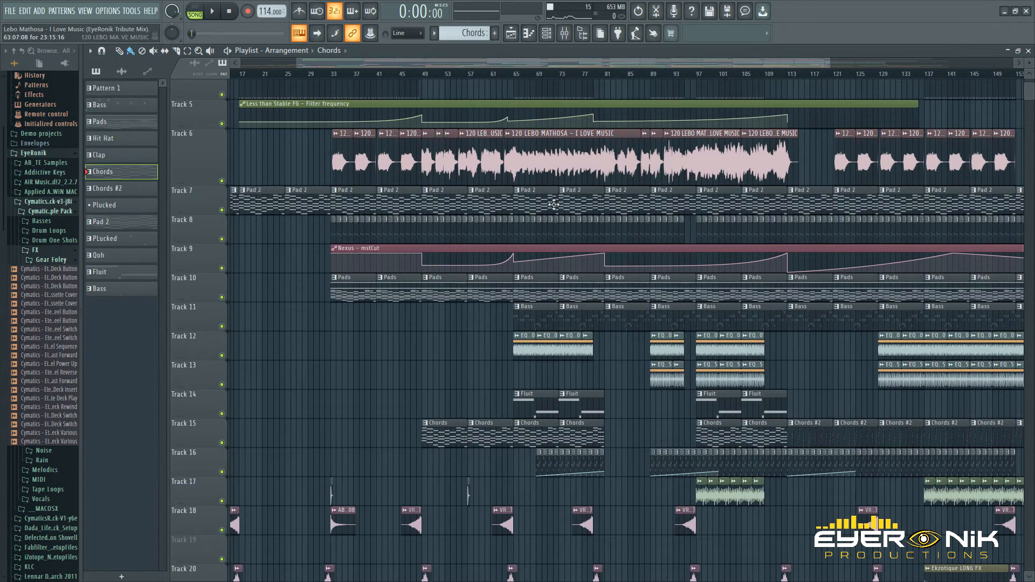
pyautogui.scroll(3, 485, 81)
pyautogui.click(515, 76)
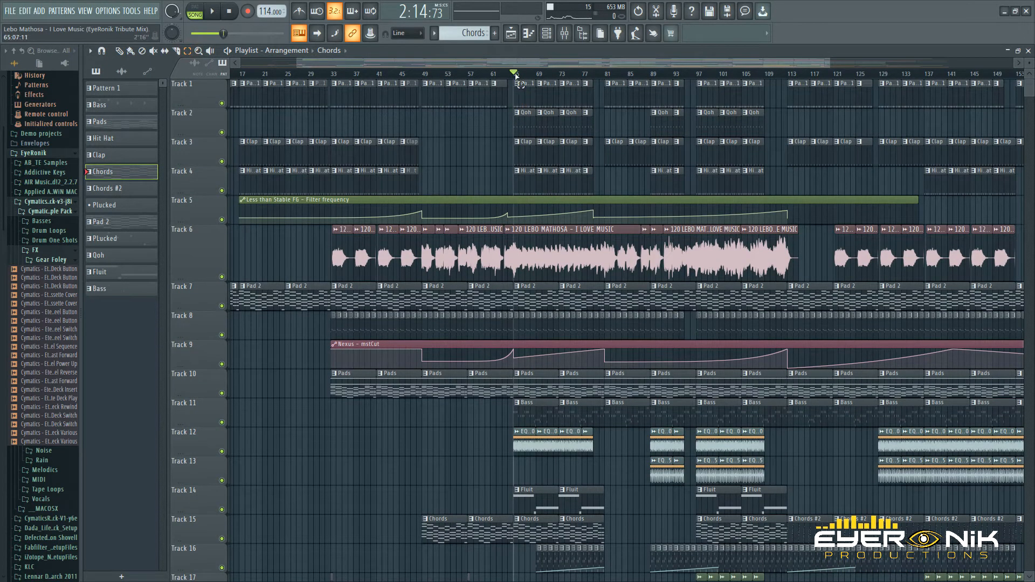
pyautogui.moveTo(527, 76); pyautogui.dragTo(605, 80)
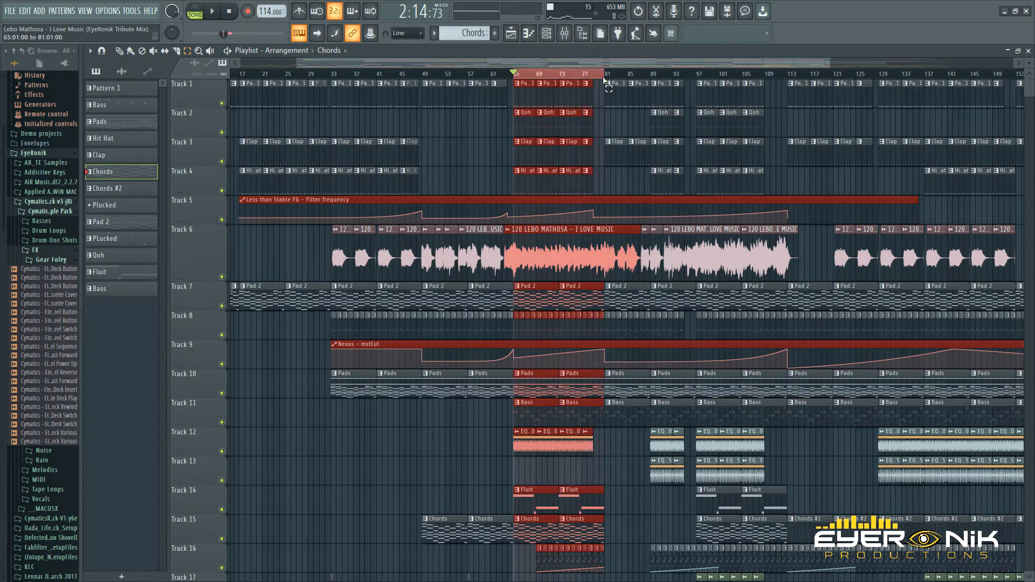
pyautogui.scroll(-2, 485, 258)
pyautogui.scroll(2, 305, 208)
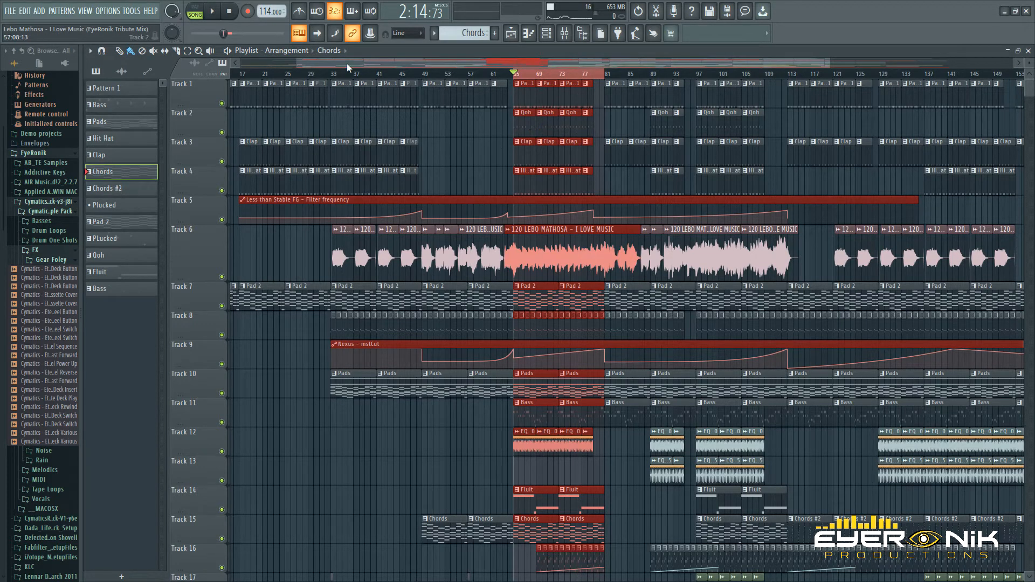
# Step: Switch to pattern playback, open a Track 2 Qoh clip, play its pattern and return to the playlist
pyautogui.click(193, 15)
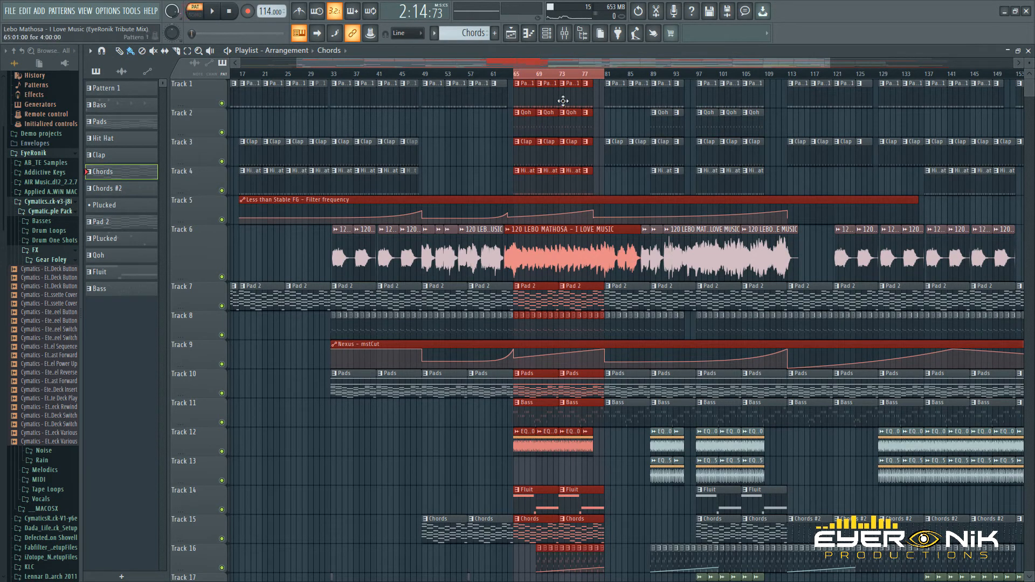
pyautogui.press('space')
pyautogui.doubleClick(533, 124)
pyautogui.press('space')
pyautogui.click(546, 34)
pyautogui.click(511, 33)
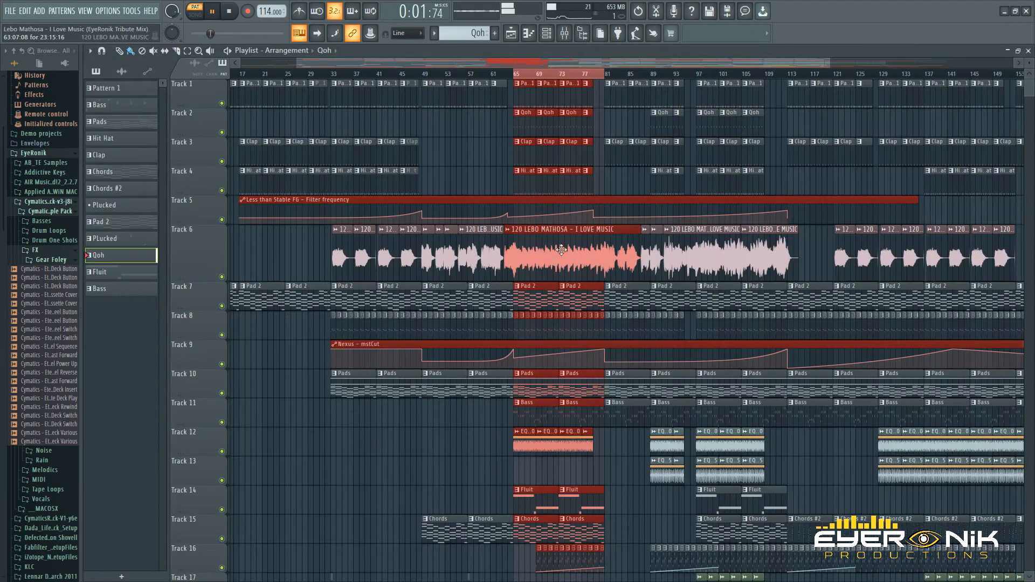
# Step: Open a Track 11 Bass clip in the piano roll, play its pattern and return to the playlist
pyautogui.scroll(-4, 531, 229)
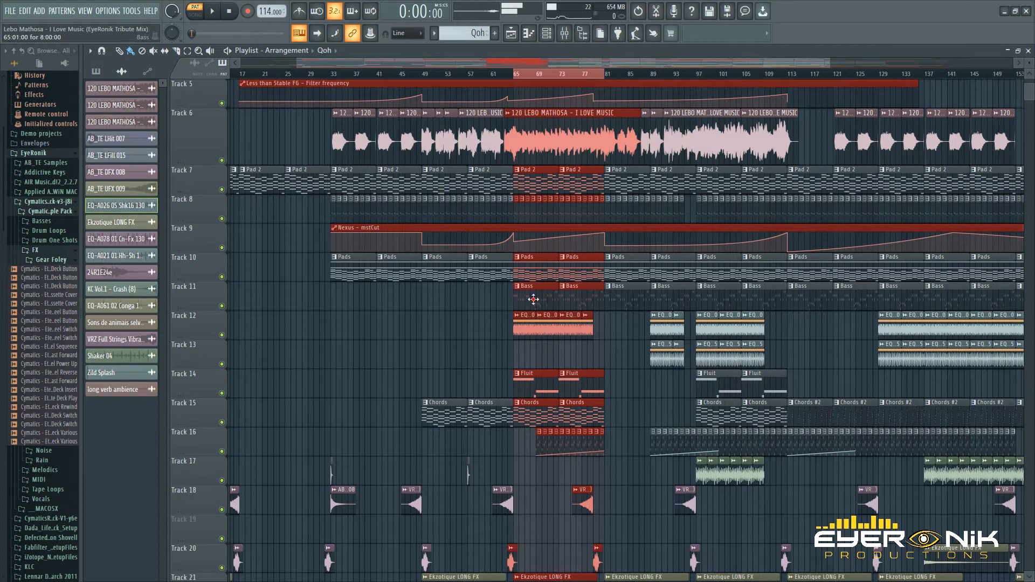
pyautogui.doubleClick(533, 299)
pyautogui.press('space')
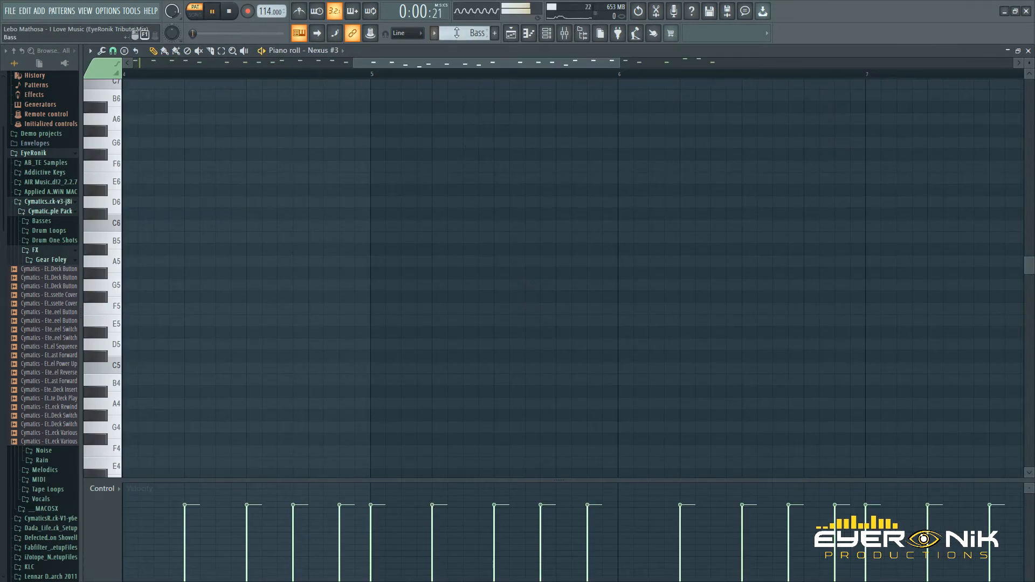
pyautogui.click(510, 33)
# Step: Audition a Track 14 Fluit clip in the piano roll and return to the playlist to view the selected section
pyautogui.scroll(-4, 530, 243)
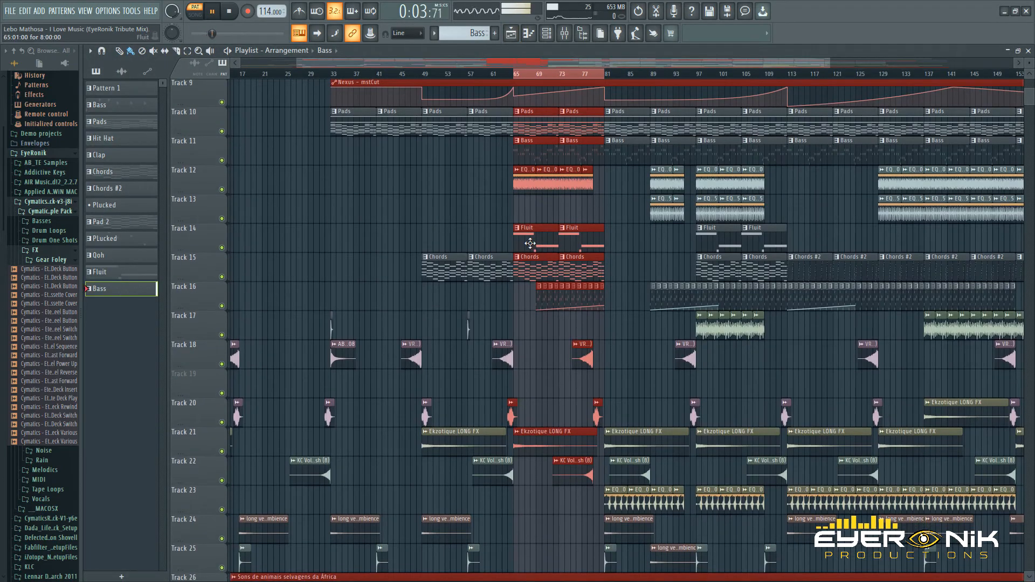
pyautogui.doubleClick(530, 244)
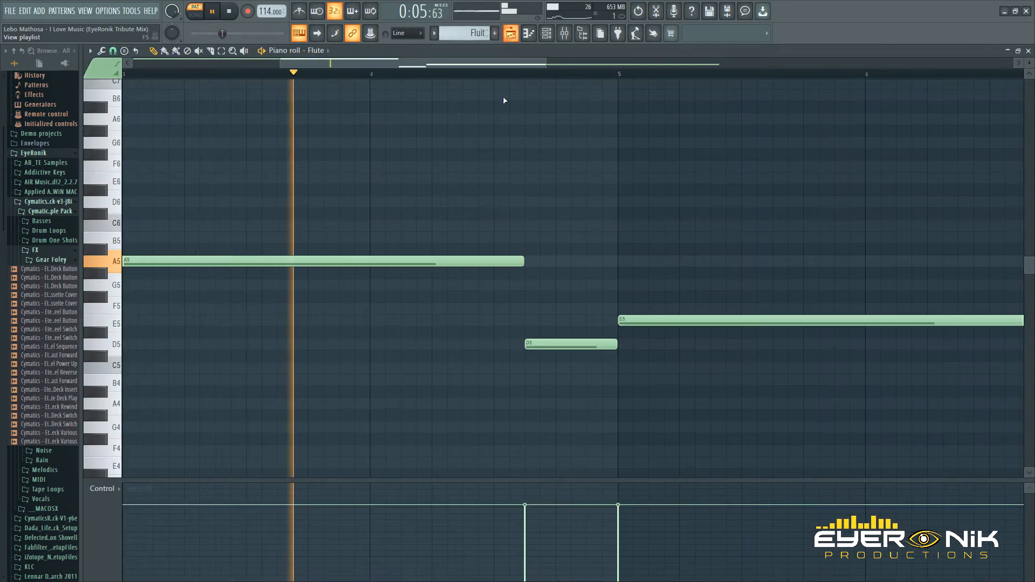
pyautogui.press('F5')
pyautogui.scroll(-6, 521, 222)
pyautogui.scroll(6, 400, 127)
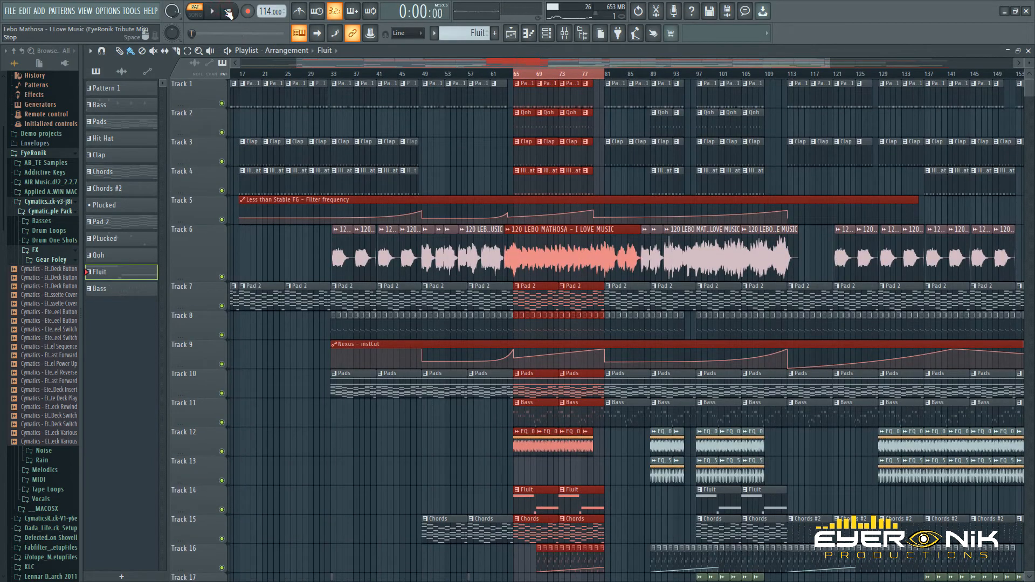
# Step: Clear the bar selection, play the song from bar 65 while viewing the lower tracks, and stop playback
pyautogui.click(536, 75)
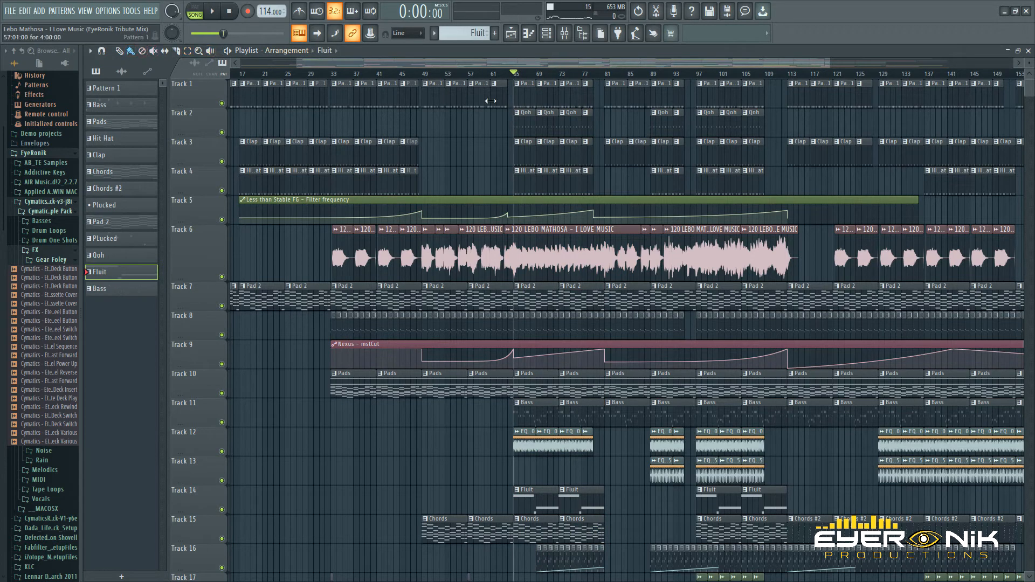
pyautogui.press('space')
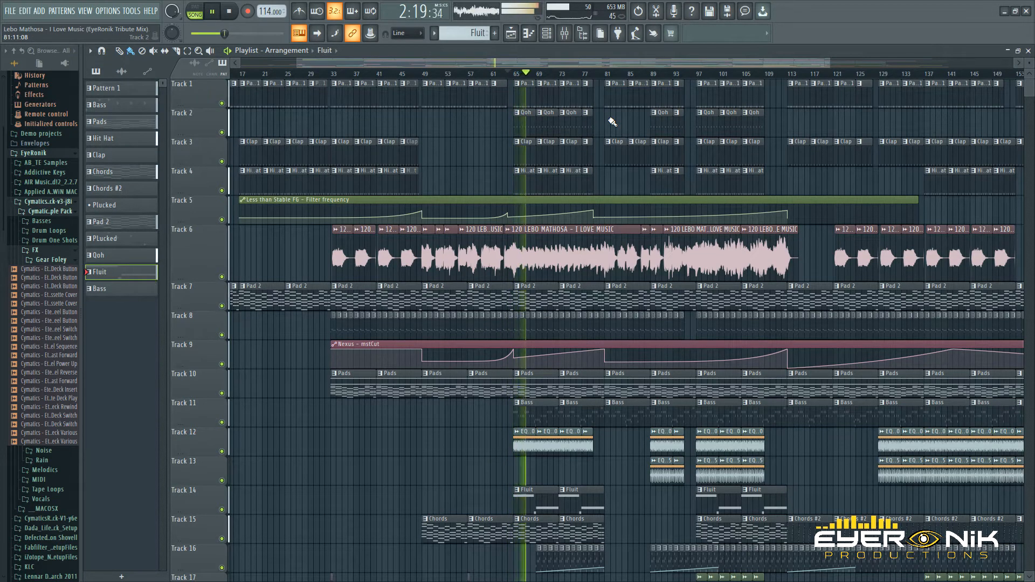
pyautogui.scroll(-5, 651, 236)
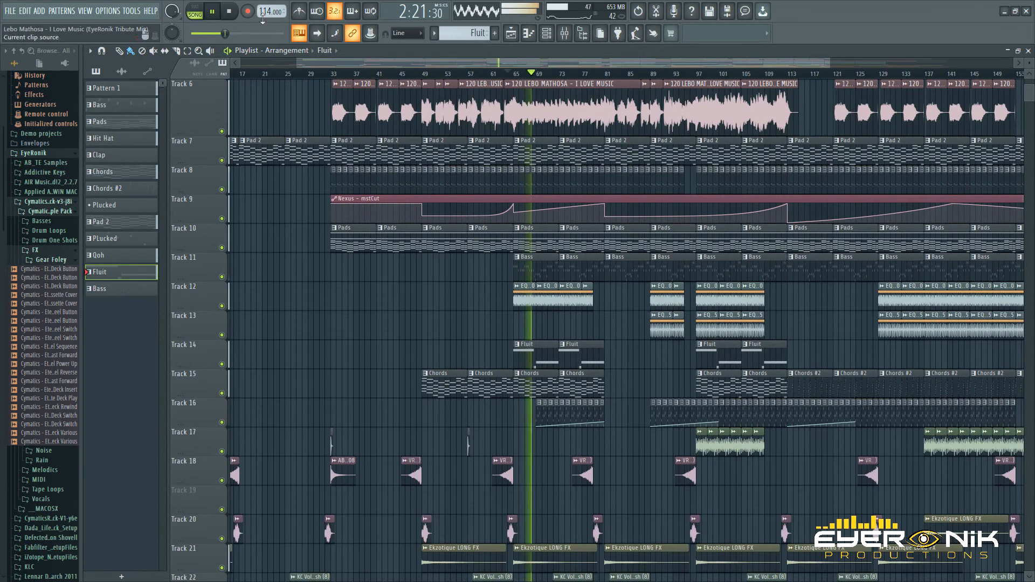
pyautogui.click(230, 11)
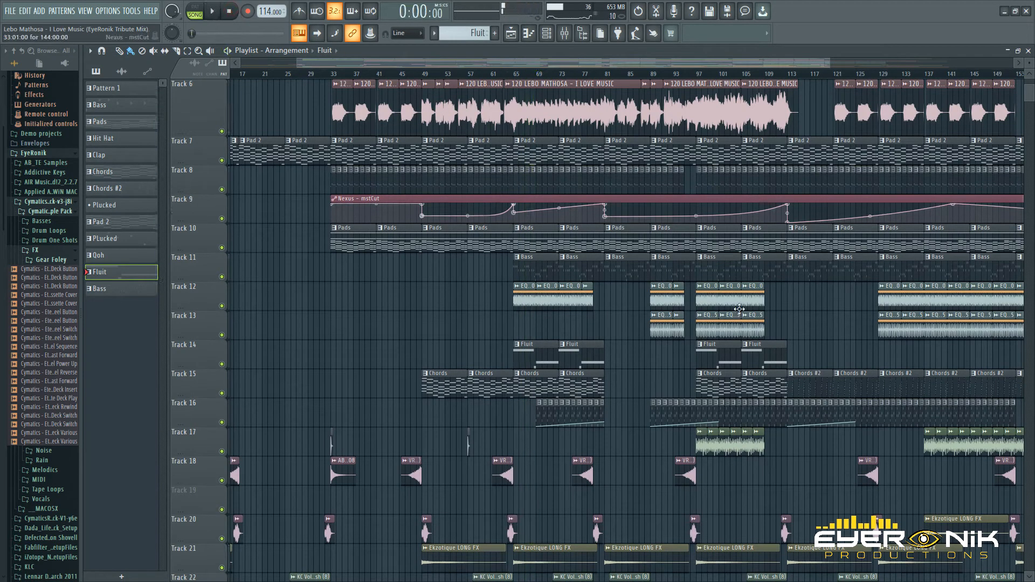
# Step: Examine the clips on all tracks from bar 81 onward and select the Clap pattern
pyautogui.scroll(4, 740, 312)
pyautogui.scroll(1, 740, 312)
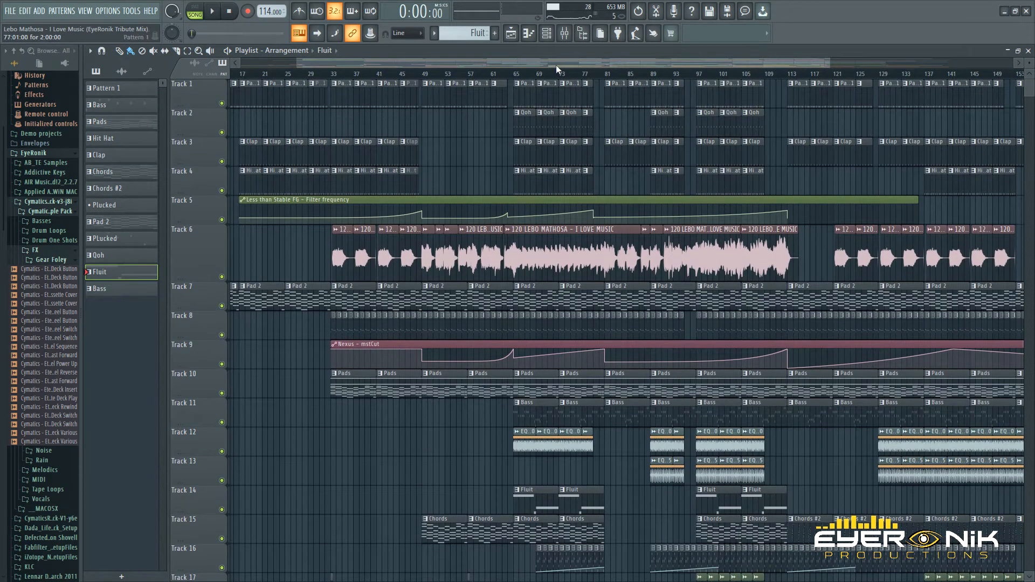
pyautogui.moveTo(560, 61); pyautogui.dragTo(607, 60)
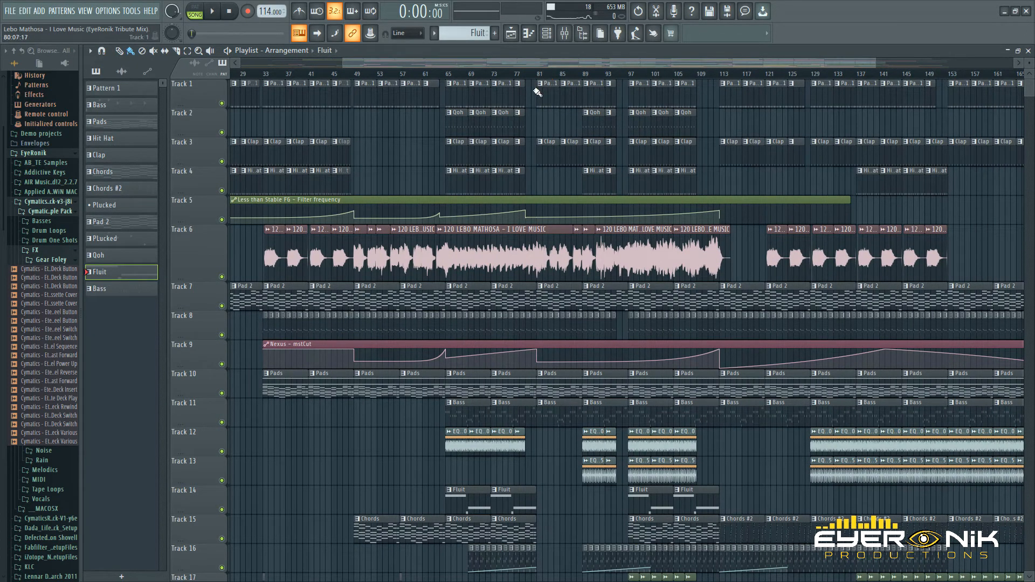
pyautogui.scroll(-8, 547, 243)
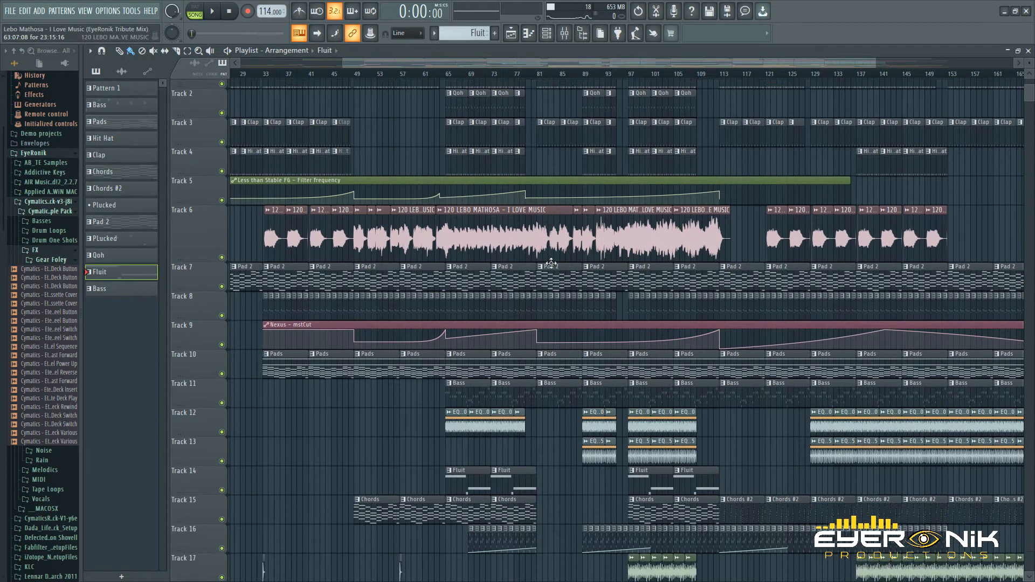
pyautogui.scroll(6, 550, 259)
pyautogui.scroll(3, 551, 263)
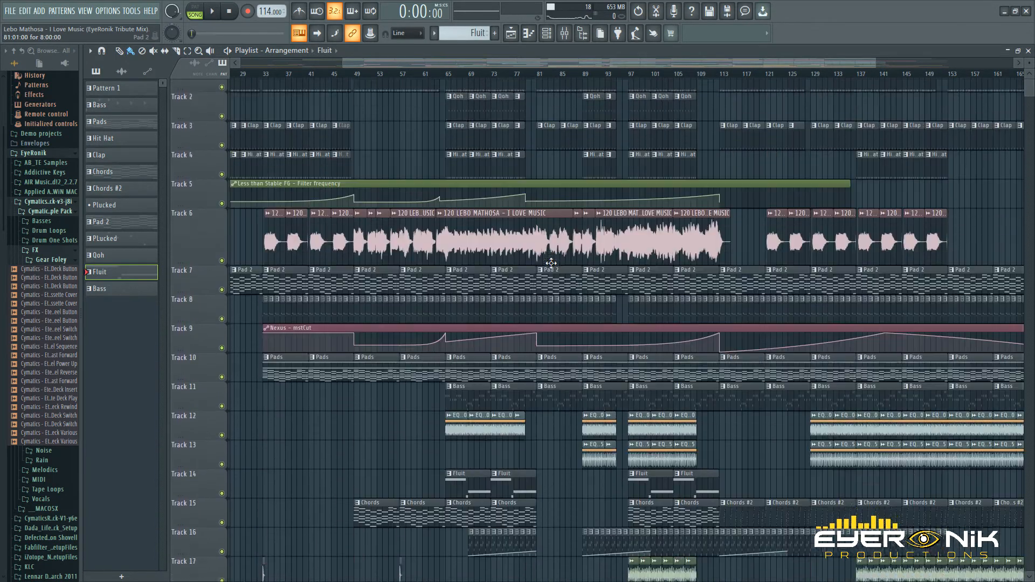
pyautogui.click(345, 159)
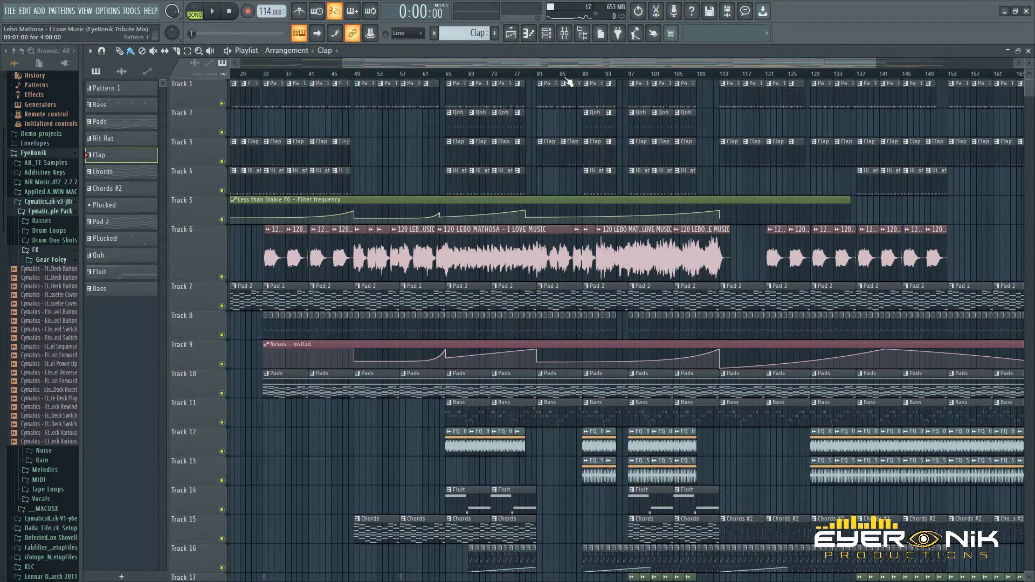
# Step: Mute Track 6 with the song position at bar 81, and audition the Track 23 conga loop clip
pyautogui.click(540, 76)
pyautogui.click(222, 277)
pyautogui.scroll(-12, 371, 283)
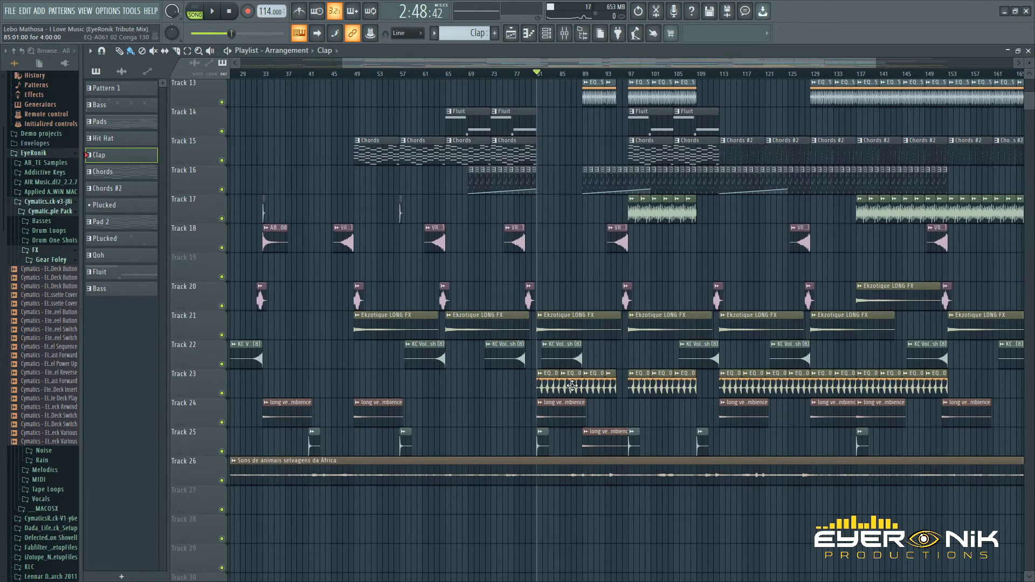
pyautogui.click(572, 385)
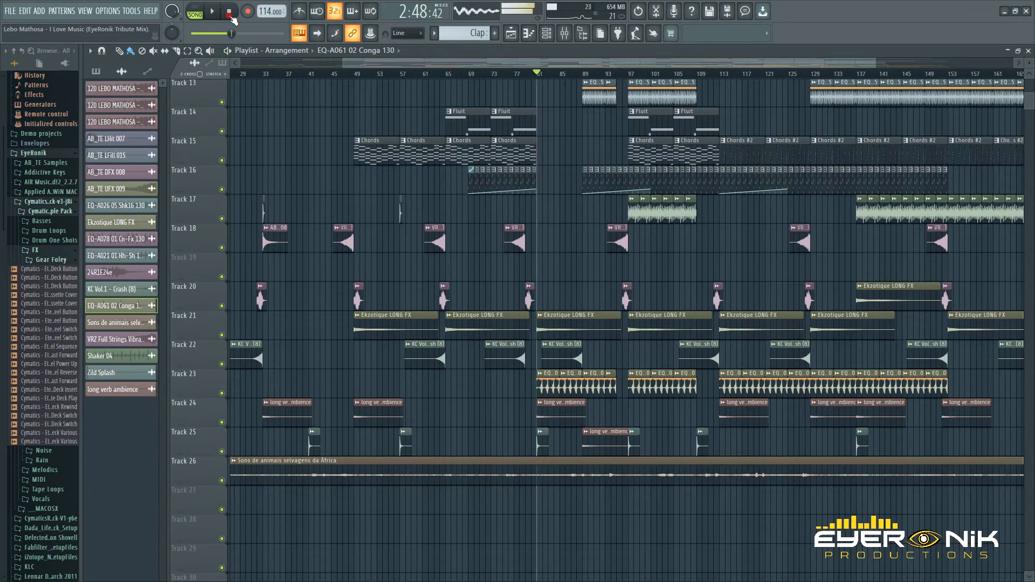
pyautogui.click(230, 15)
# Step: Play the song from bar 79, toggling Track 6 on and off again to compare the section without vocals
pyautogui.scroll(2, 563, 259)
pyautogui.scroll(5, 565, 262)
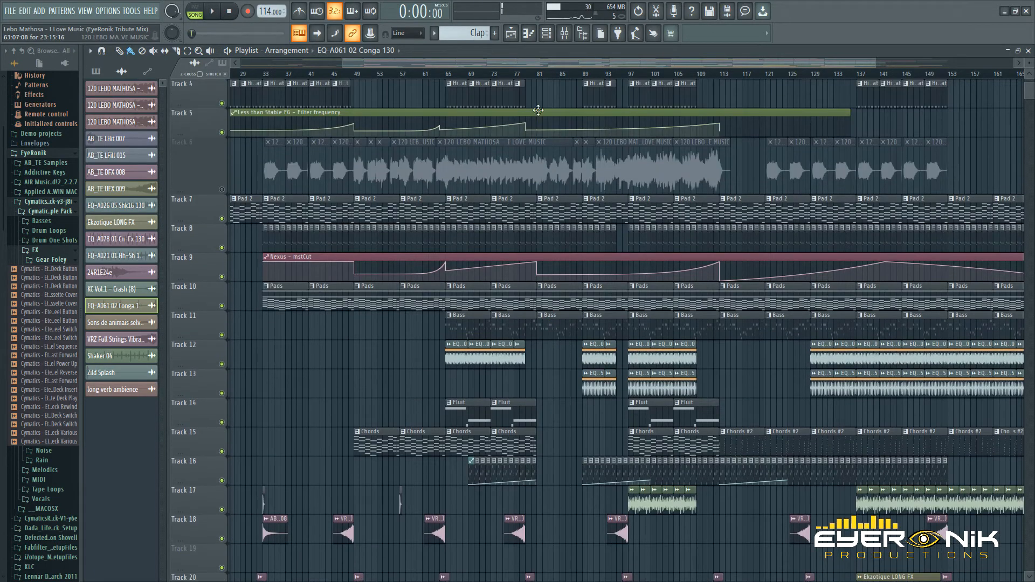
pyautogui.click(537, 76)
pyautogui.click(524, 76)
pyautogui.press('space')
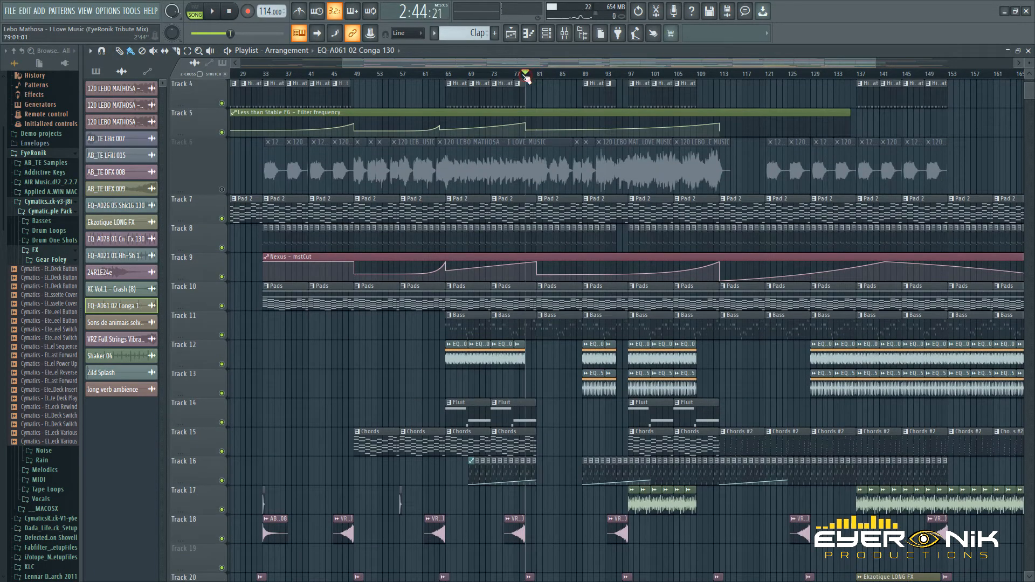
pyautogui.click(222, 190)
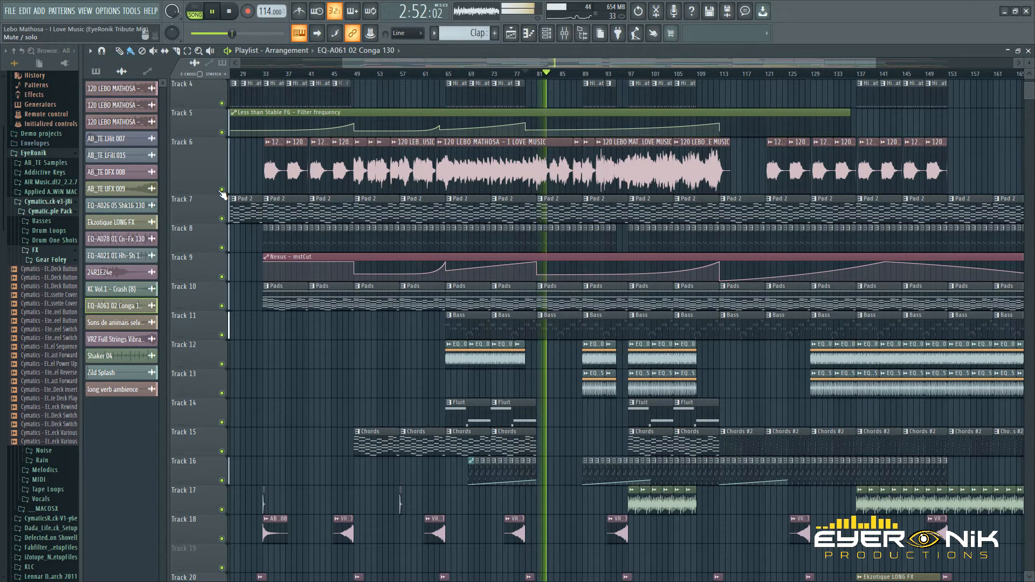
pyautogui.click(221, 191)
pyautogui.moveTo(533, 64); pyautogui.dragTo(577, 68)
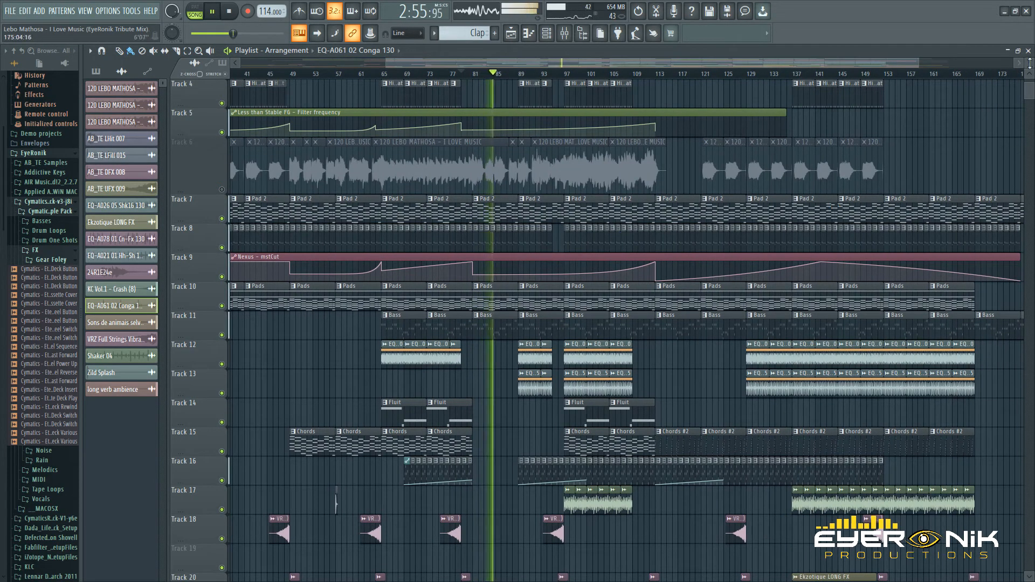
pyautogui.scroll(-3, 960, 81)
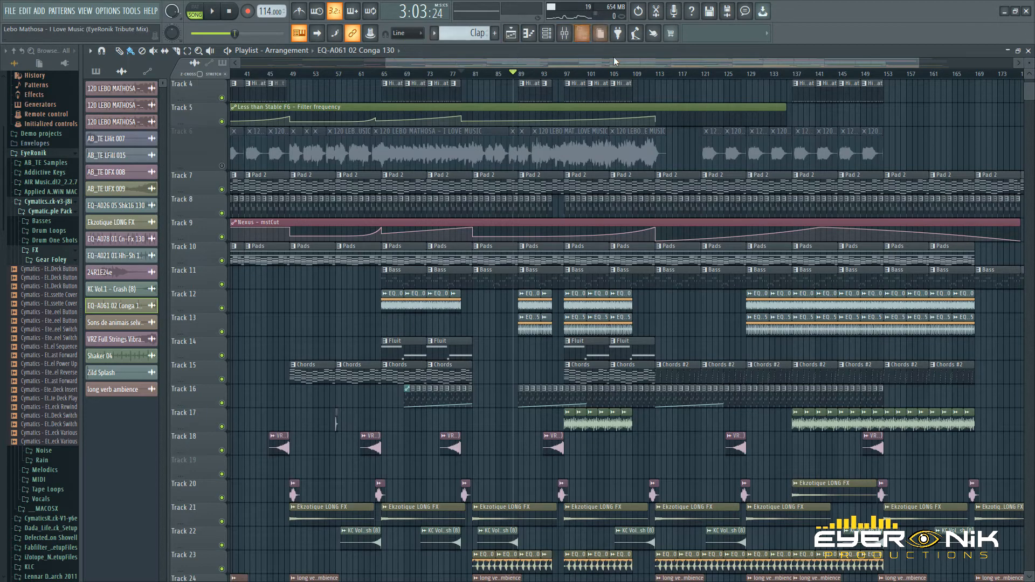
# Step: Look over the tracks around bar 89, play the song from there and stop playback
pyautogui.moveTo(639, 60); pyautogui.dragTo(556, 62)
pyautogui.scroll(-2, 534, 115)
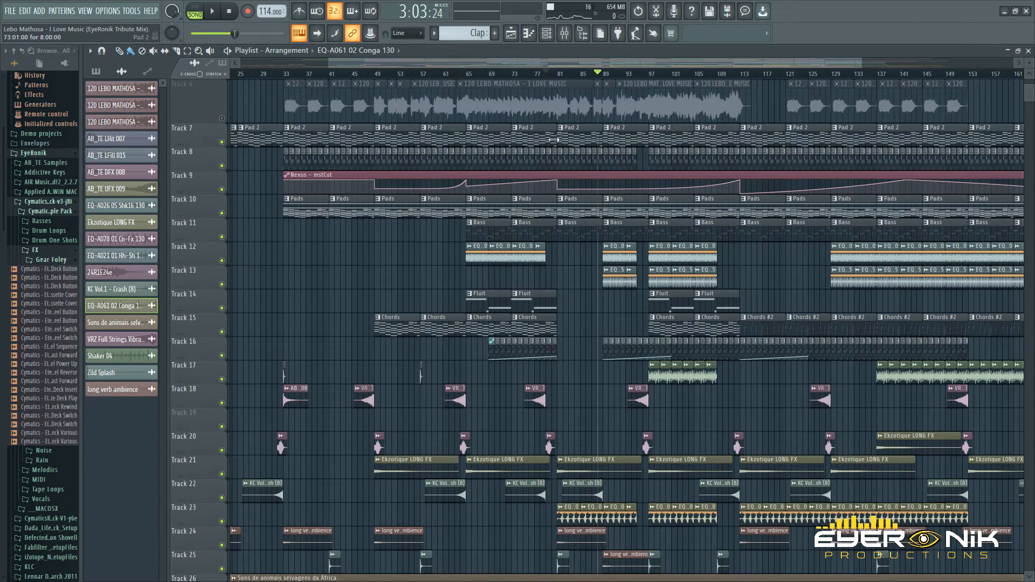
pyautogui.scroll(-2, 564, 173)
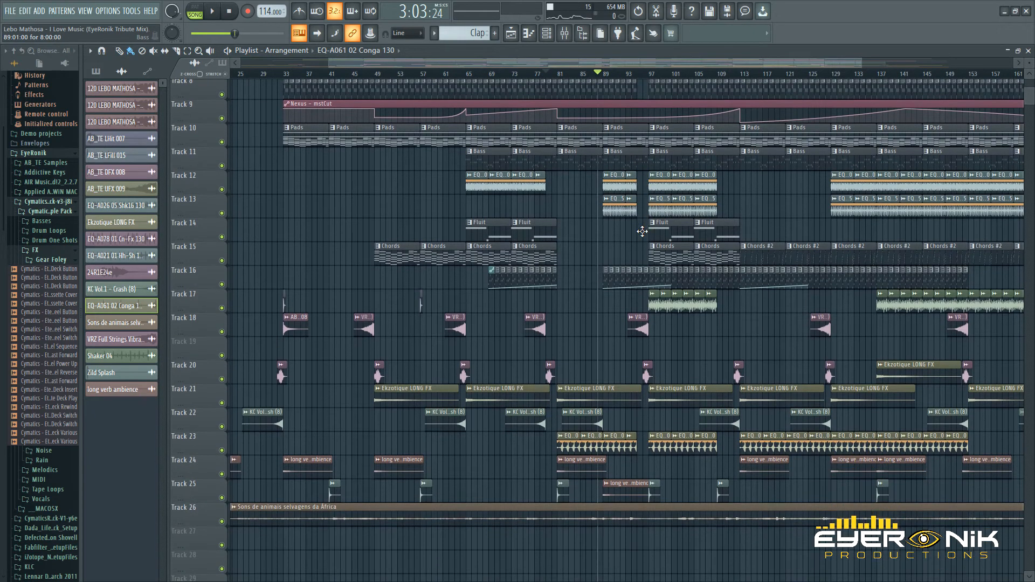
pyautogui.press('space')
pyautogui.scroll(5, 631, 185)
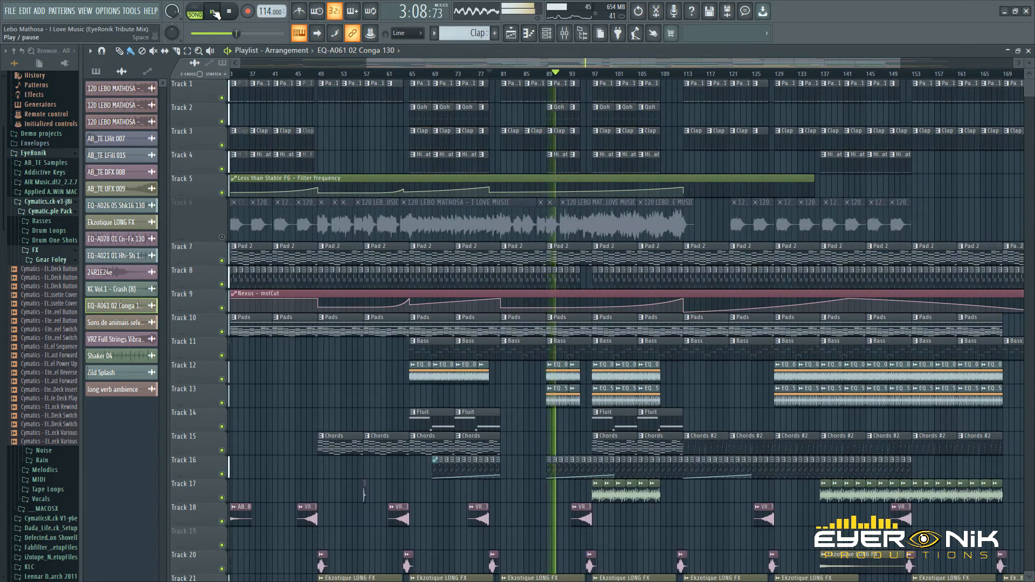
pyautogui.click(215, 12)
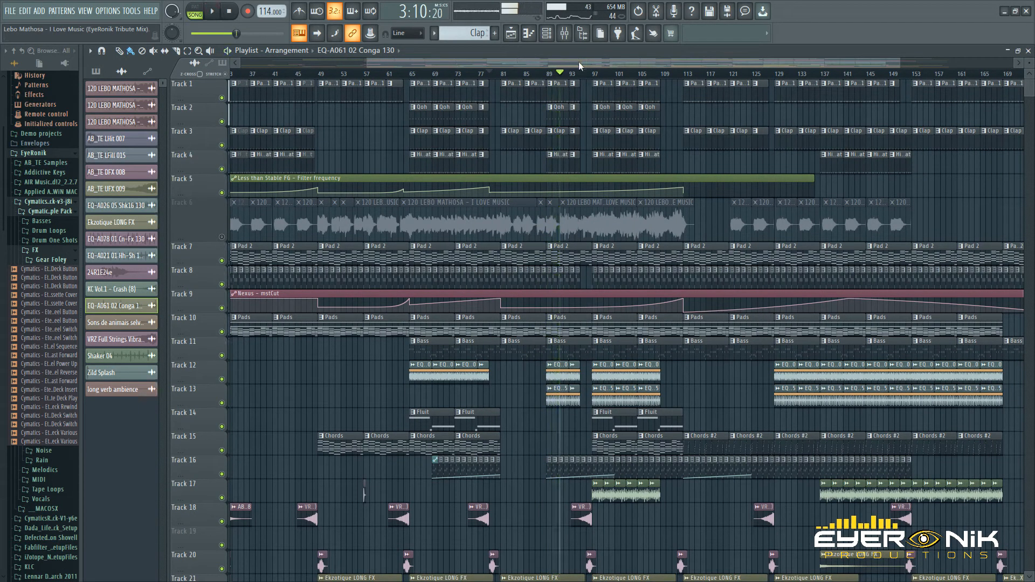
pyautogui.click(229, 12)
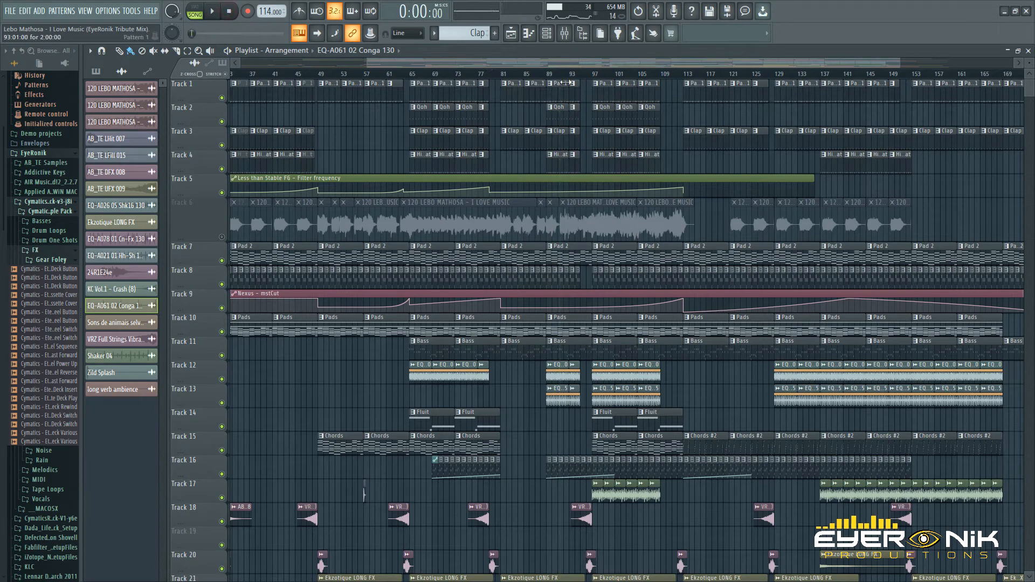
# Step: Select bars 89 to 97 and examine that section's clips on all tracks
pyautogui.moveTo(550, 79); pyautogui.dragTo(592, 85)
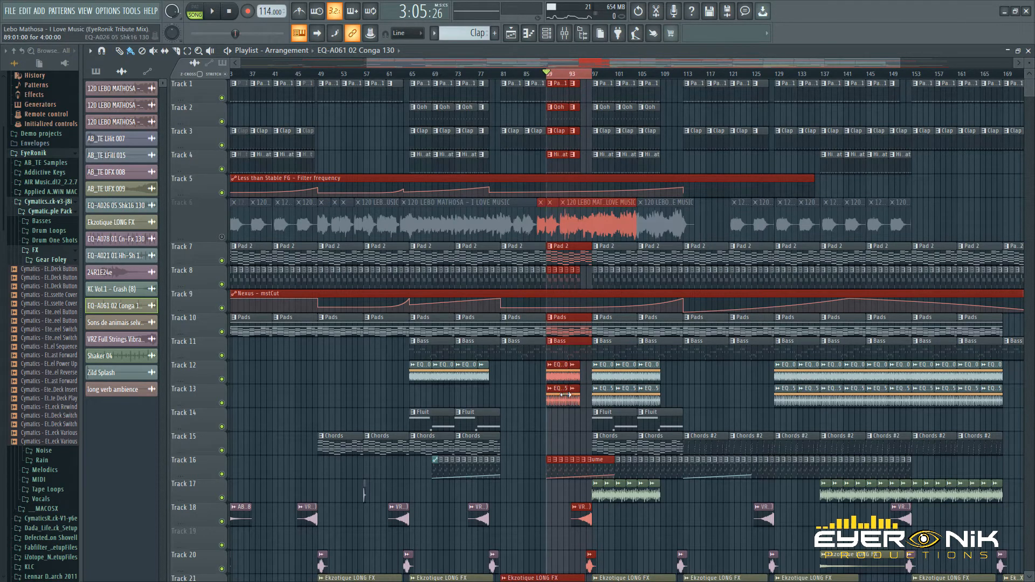
pyautogui.scroll(-3, 571, 412)
pyautogui.scroll(3, 571, 390)
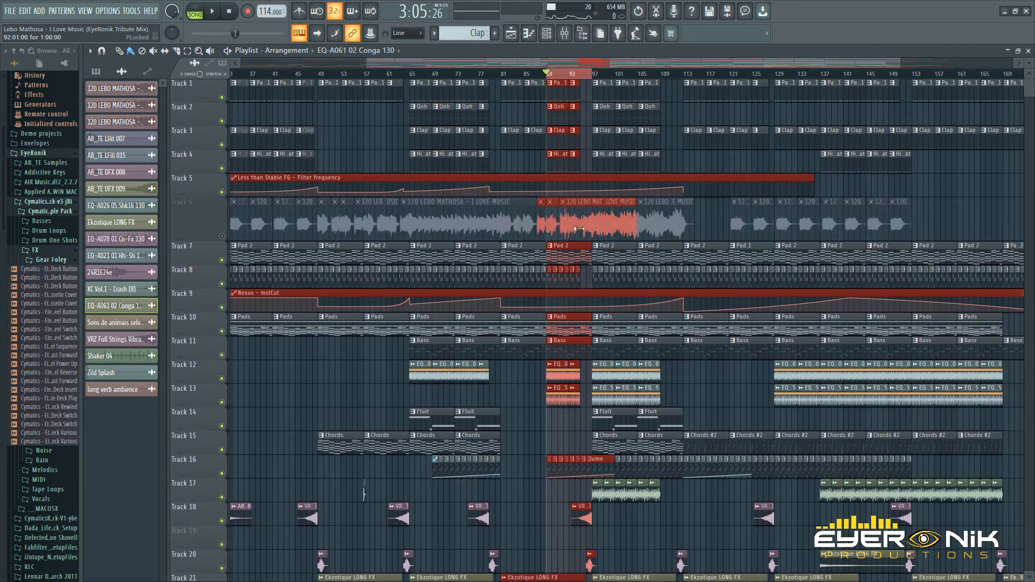
pyautogui.moveTo(489, 62); pyautogui.dragTo(539, 125)
pyautogui.scroll(-3, 577, 397)
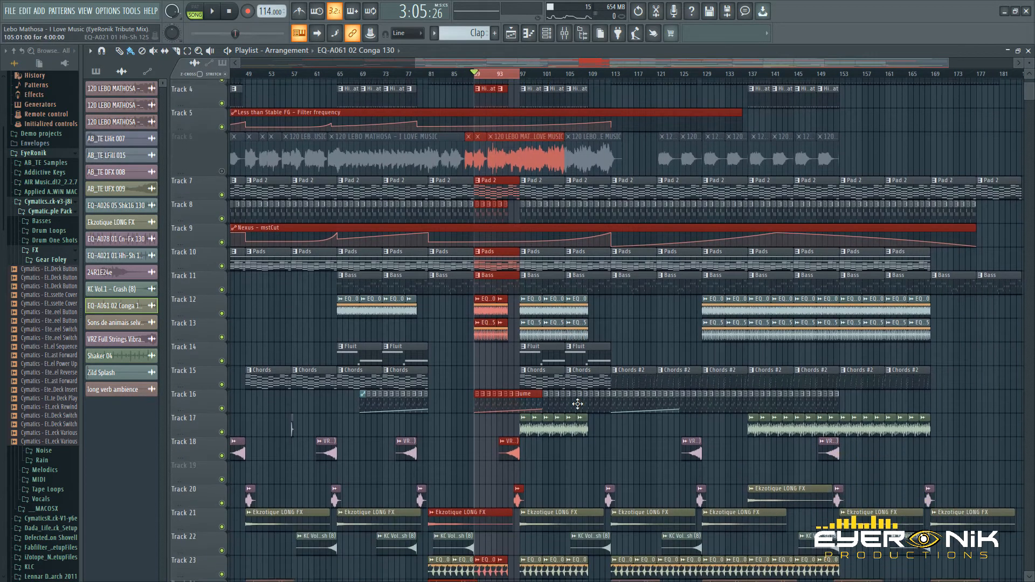
pyautogui.scroll(-5, 549, 423)
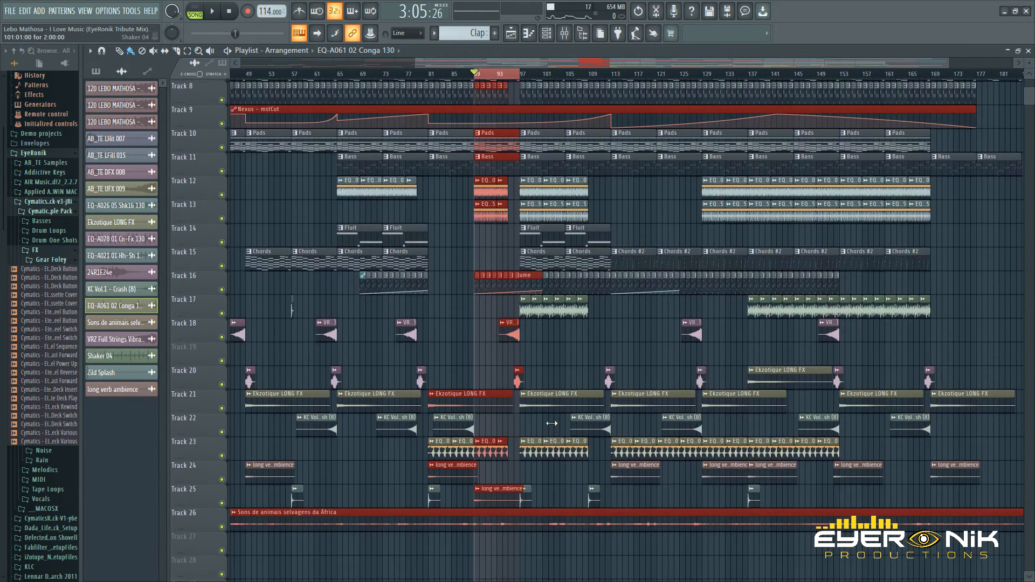
pyautogui.scroll(8, 534, 318)
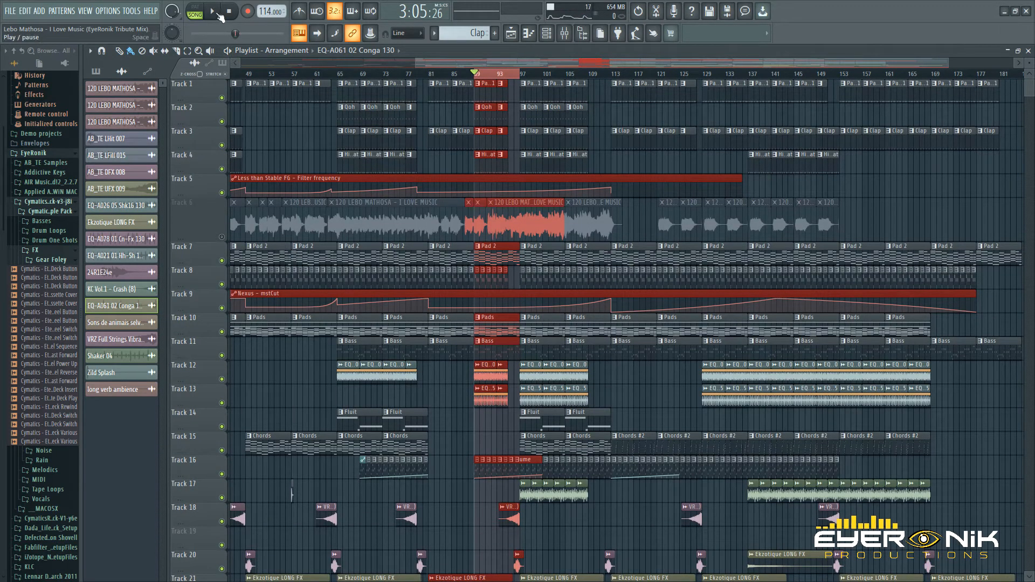
# Step: Play the song from bar 89, clear the bar selection and unmute Track 6
pyautogui.click(217, 13)
pyautogui.click(189, 52)
pyautogui.click(500, 74)
pyautogui.moveTo(546, 65); pyautogui.dragTo(578, 69)
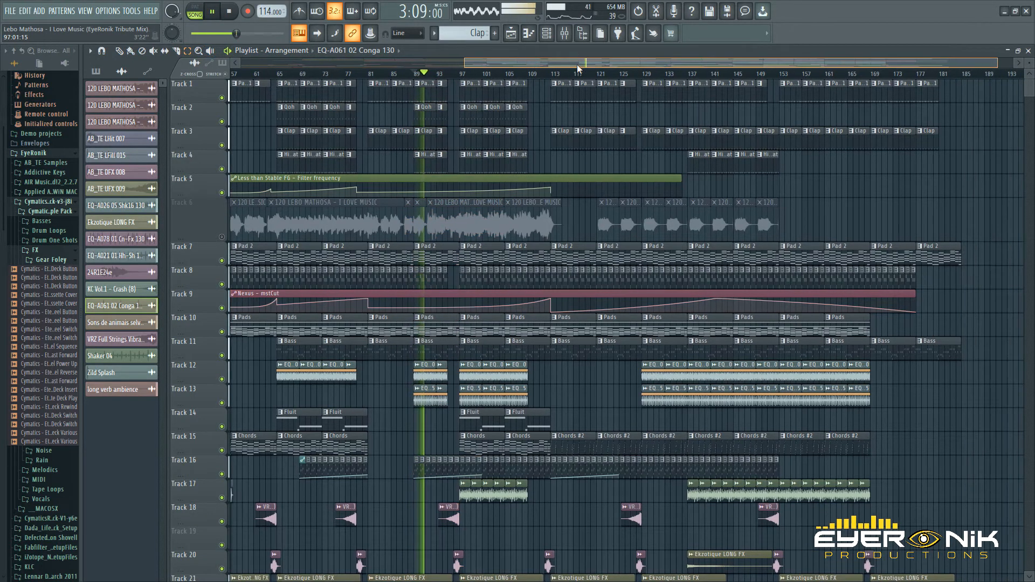
pyautogui.click(222, 237)
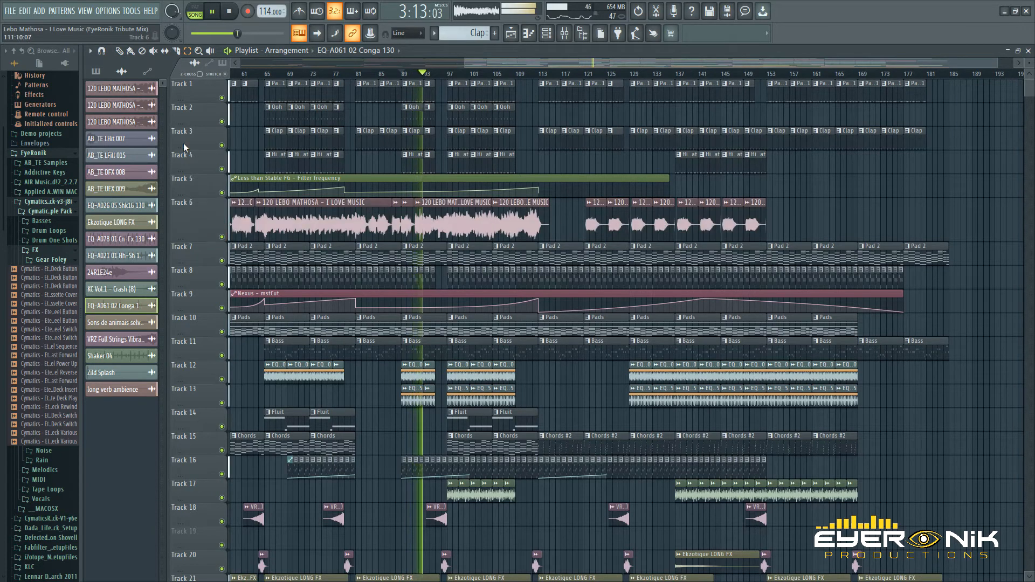
# Step: Open the Track 6 vocal clip's channel settings, lower its volume and raise it again during playback, and close them
pyautogui.click(131, 52)
pyautogui.doubleClick(544, 203)
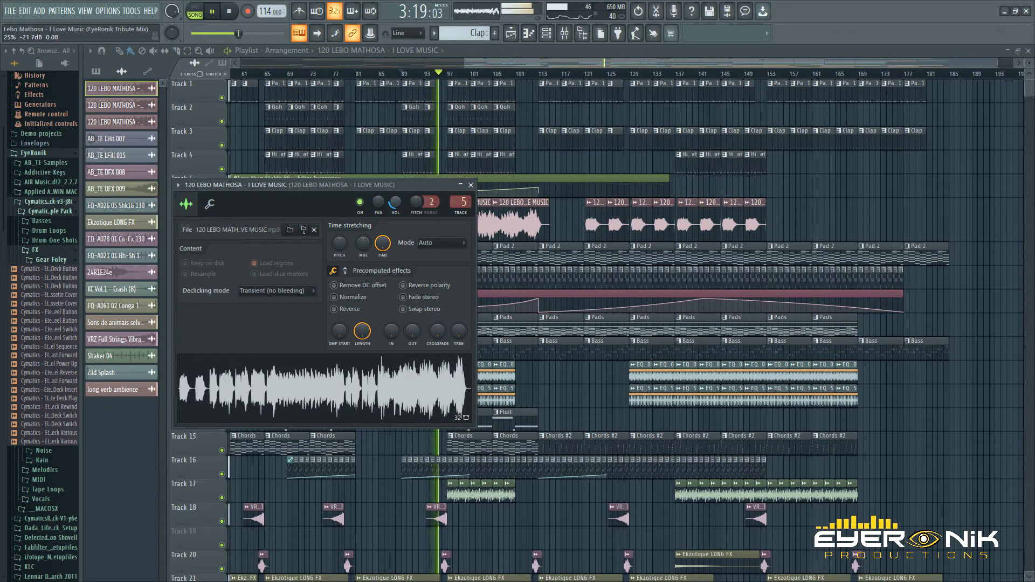
pyautogui.moveTo(400, 204); pyautogui.dragTo(400, 217)
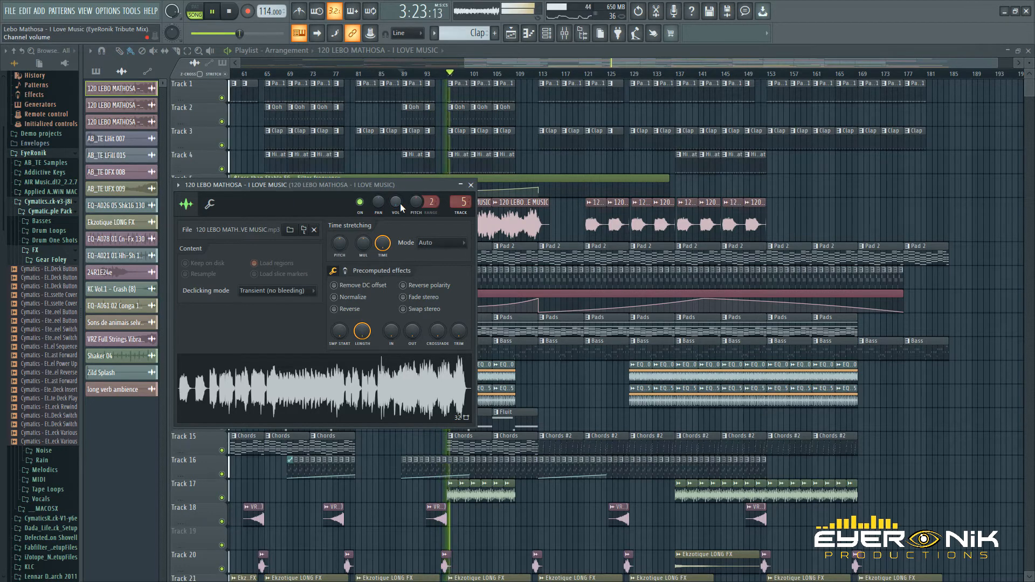
pyautogui.moveTo(399, 203); pyautogui.dragTo(399, 159)
pyautogui.click(471, 186)
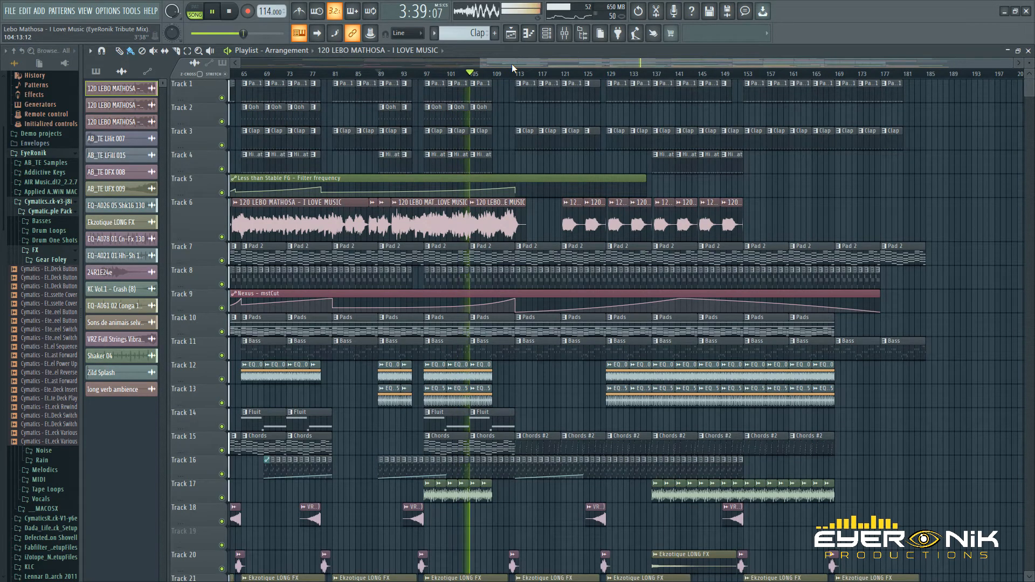
# Step: Follow the playback past bar 105, reopen the Track 6 vocal clip's channel settings and turn its volume up
pyautogui.moveTo(512, 64); pyautogui.dragTo(235, 25)
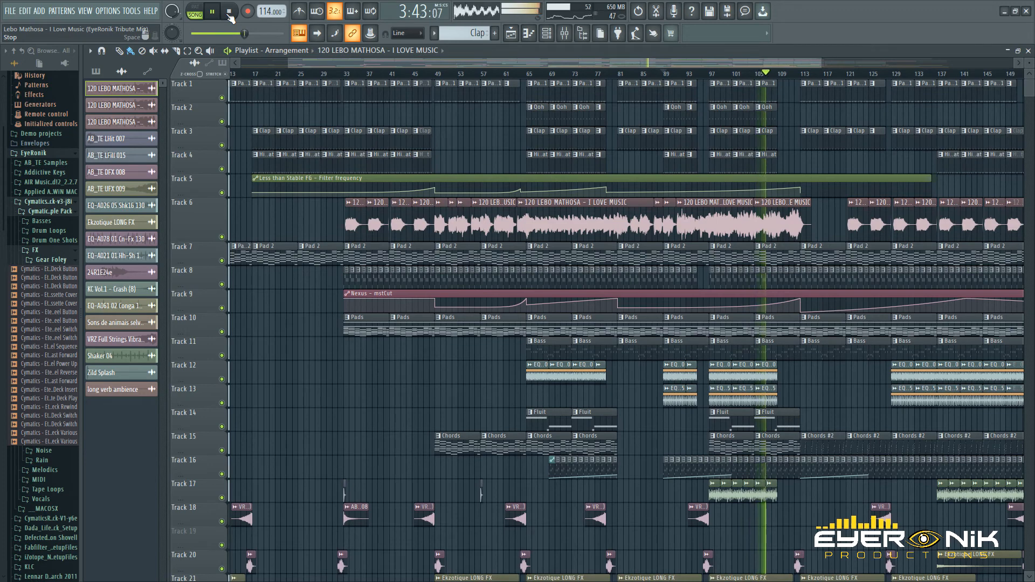
pyautogui.moveTo(417, 64); pyautogui.dragTo(509, 62)
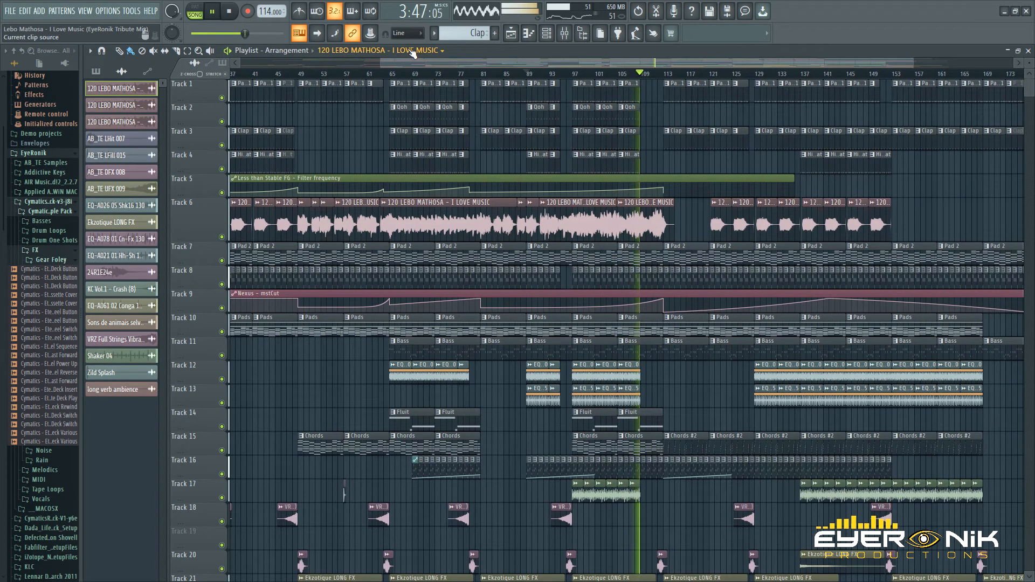
pyautogui.moveTo(454, 63); pyautogui.dragTo(506, 60)
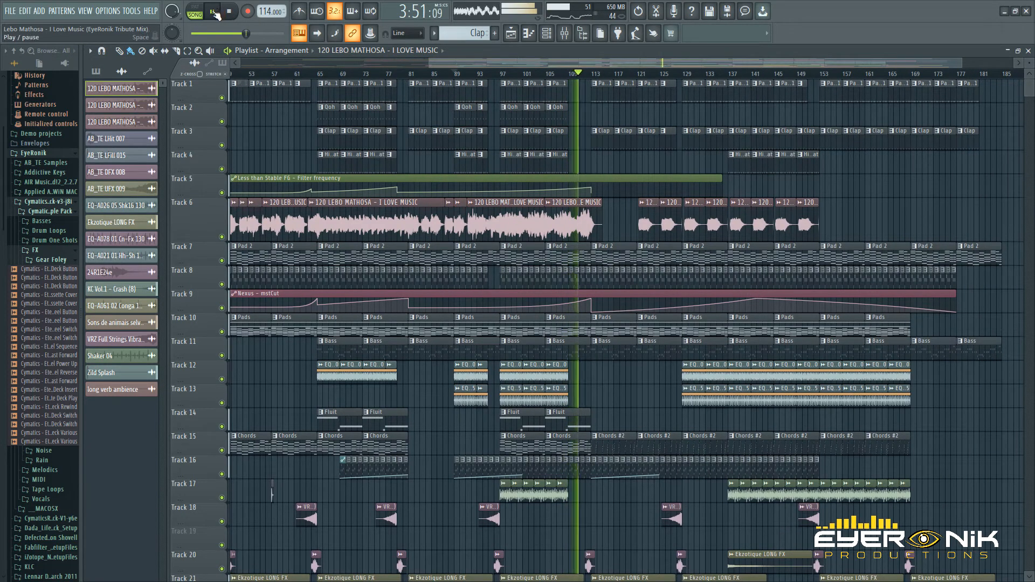
pyautogui.doubleClick(483, 224)
pyautogui.moveTo(395, 202); pyautogui.dragTo(396, 154)
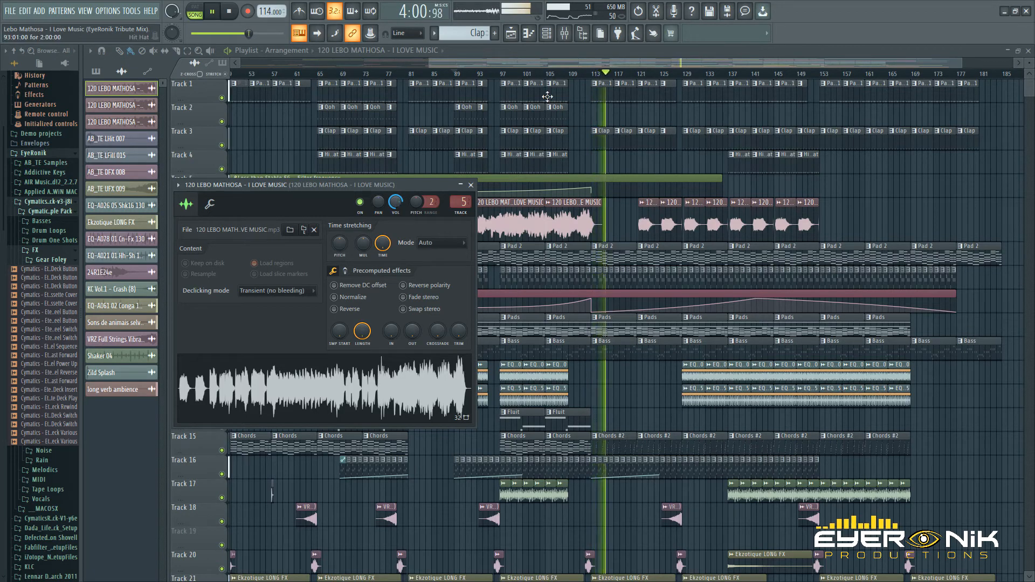
# Step: Pause the song with the vocal clip's channel settings closed, and select bars 113 to 129 in the playlist
pyautogui.click(556, 66)
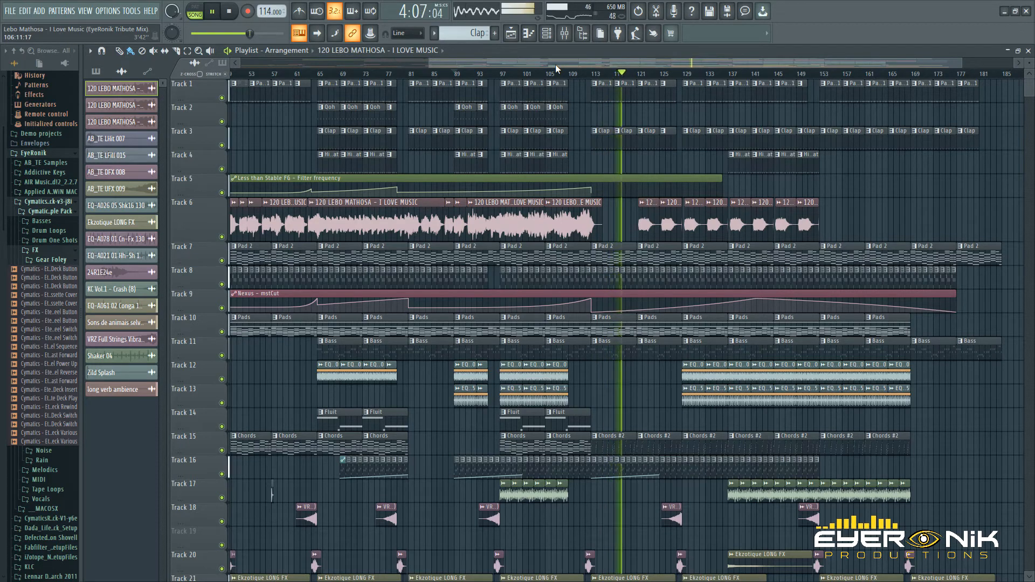
pyautogui.click(212, 11)
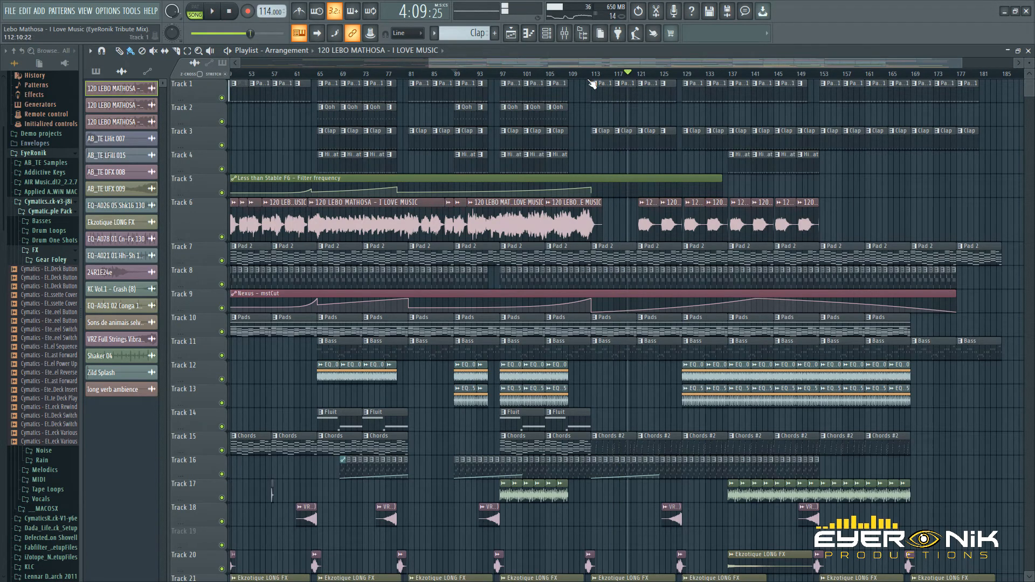
pyautogui.moveTo(571, 76); pyautogui.dragTo(676, 82)
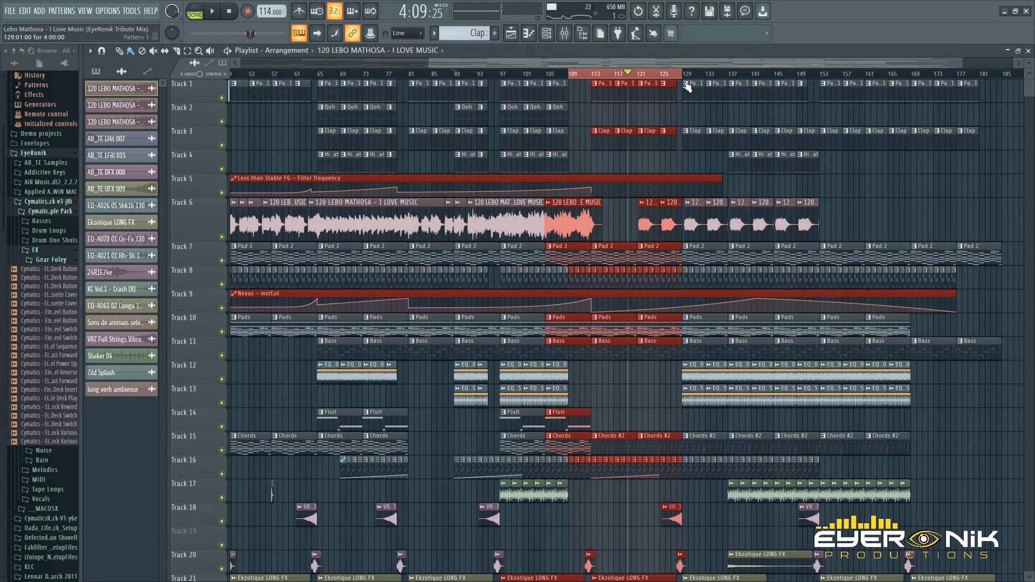
pyautogui.rightClick(594, 75)
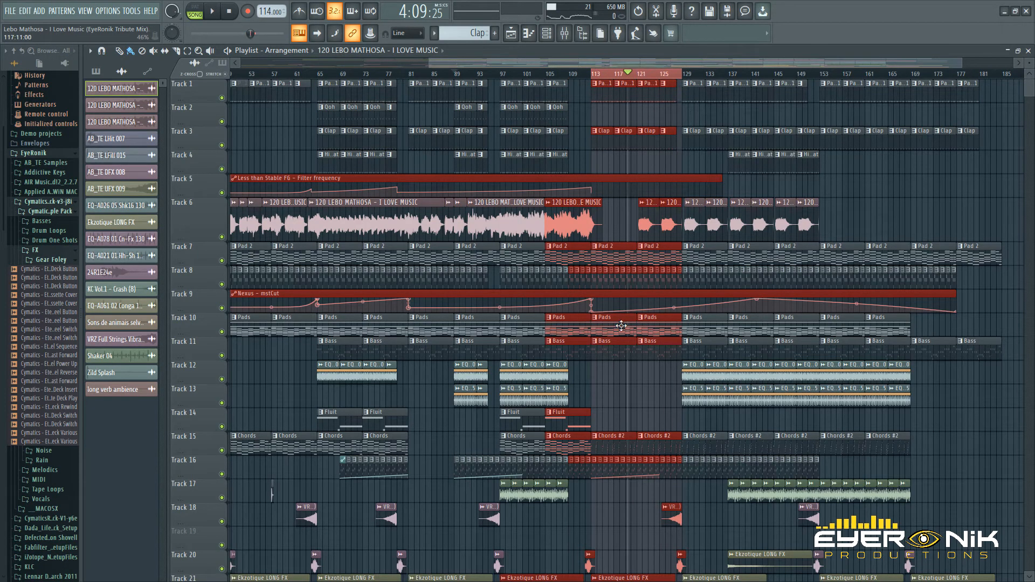
# Step: Examine the clips used on all tracks in the section from bar 113 to 129
pyautogui.scroll(-4, 621, 324)
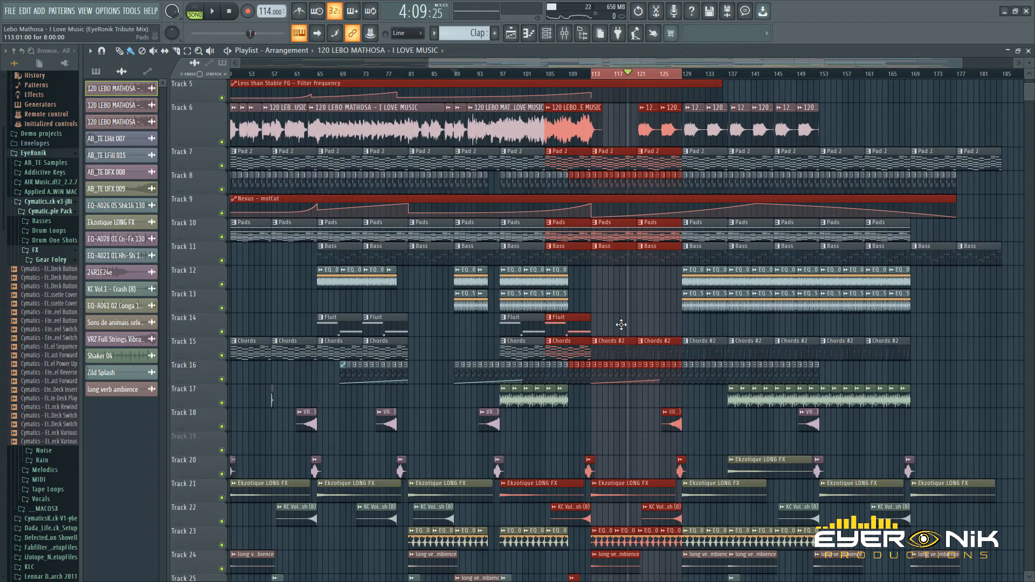
pyautogui.scroll(-4, 671, 416)
pyautogui.scroll(4, 671, 416)
pyautogui.scroll(3, 658, 253)
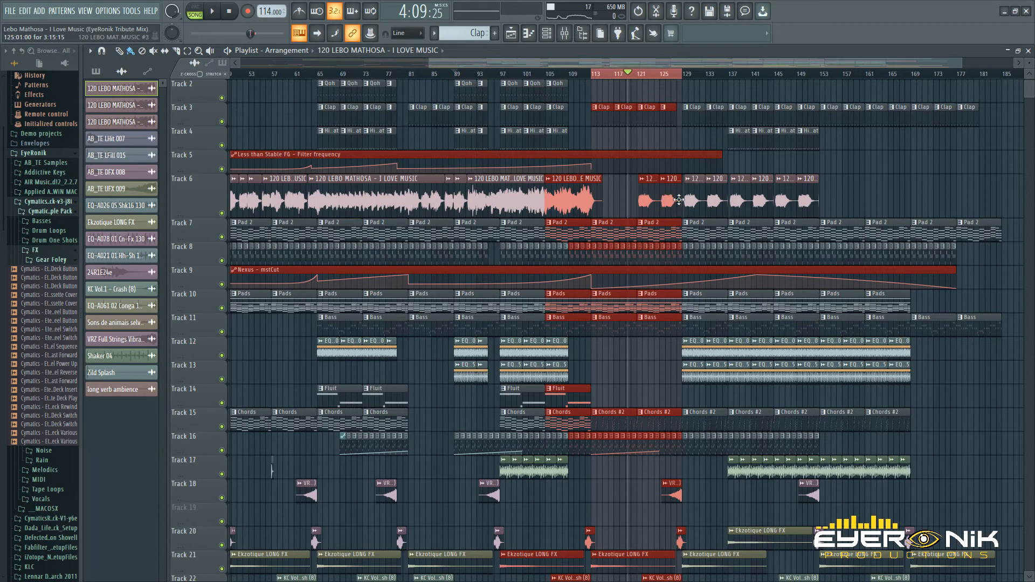
pyautogui.scroll(-6, 674, 276)
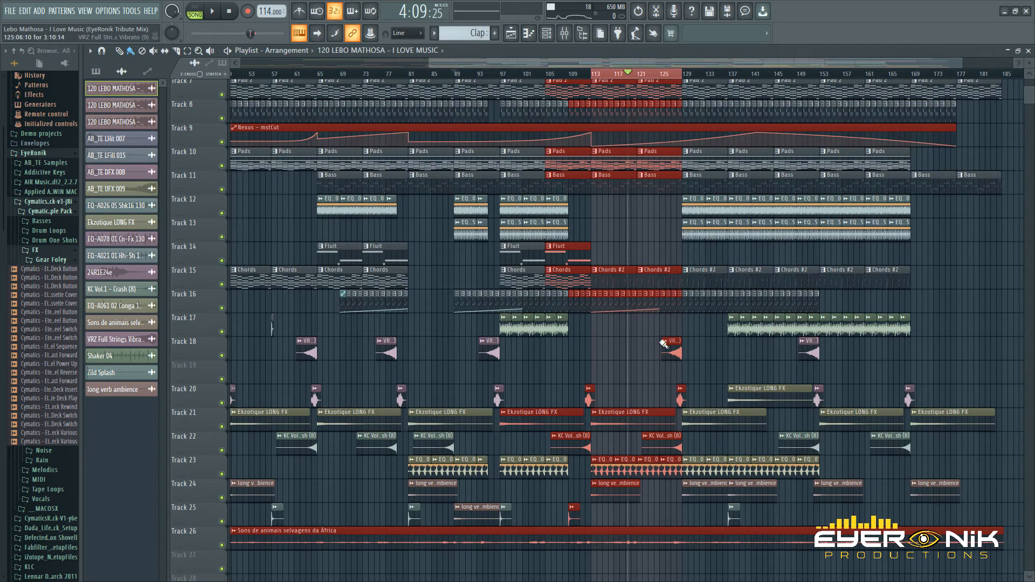
pyautogui.scroll(-5, 664, 344)
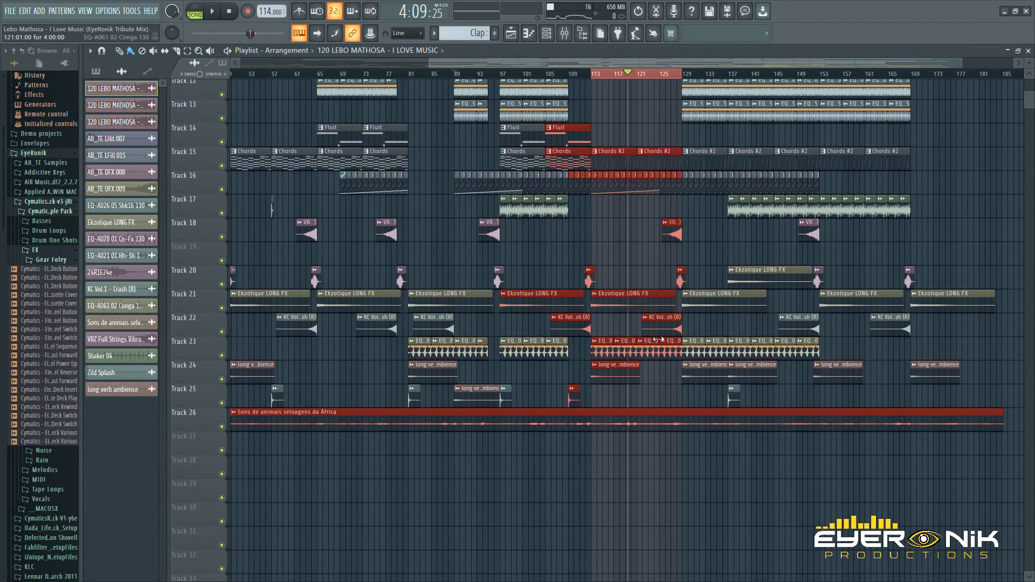
pyautogui.scroll(2, 647, 223)
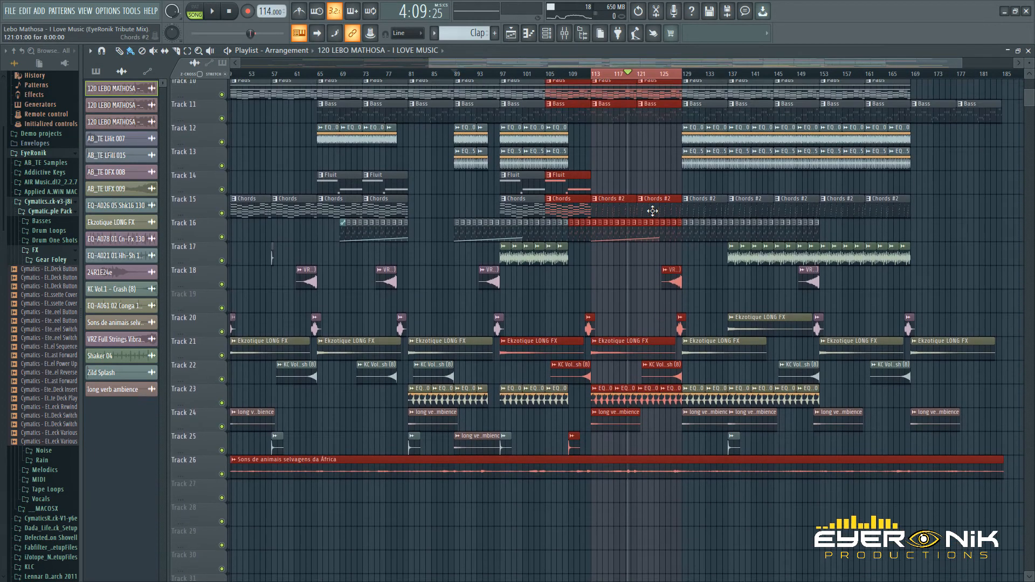
# Step: Open the Chords #2 pattern from Track 15 in the piano roll and play it in pattern mode
pyautogui.doubleClick(652, 210)
pyautogui.click(196, 14)
pyautogui.click(211, 11)
pyautogui.moveTo(546, 63); pyautogui.dragTo(830, 117)
pyautogui.moveTo(702, 60); pyautogui.dragTo(385, 68)
pyautogui.scroll(5, 543, 296)
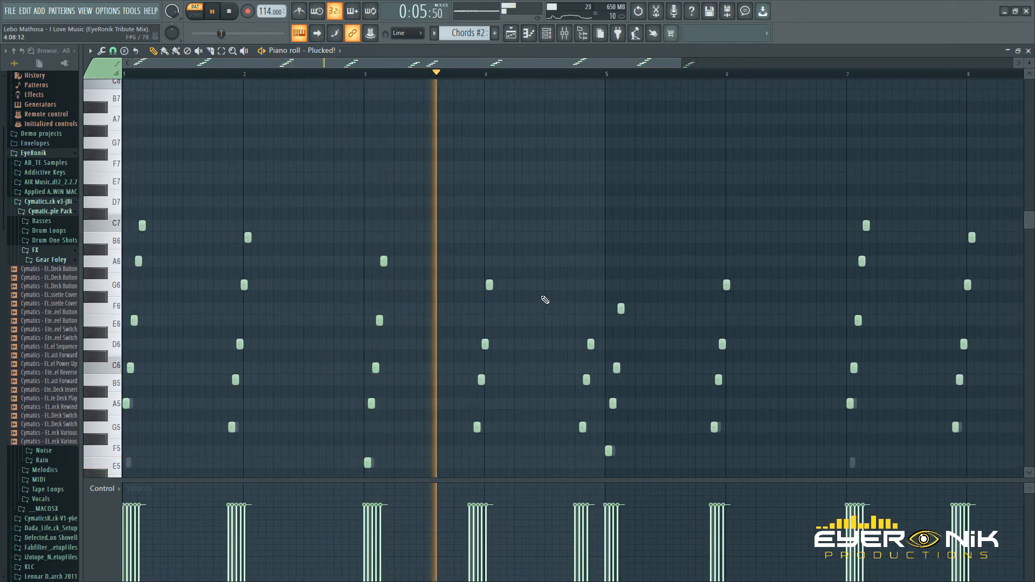
# Step: Check the Chords #2 pattern's instruments in the channel rack, then stop playback and return to the playlist
pyautogui.click(548, 35)
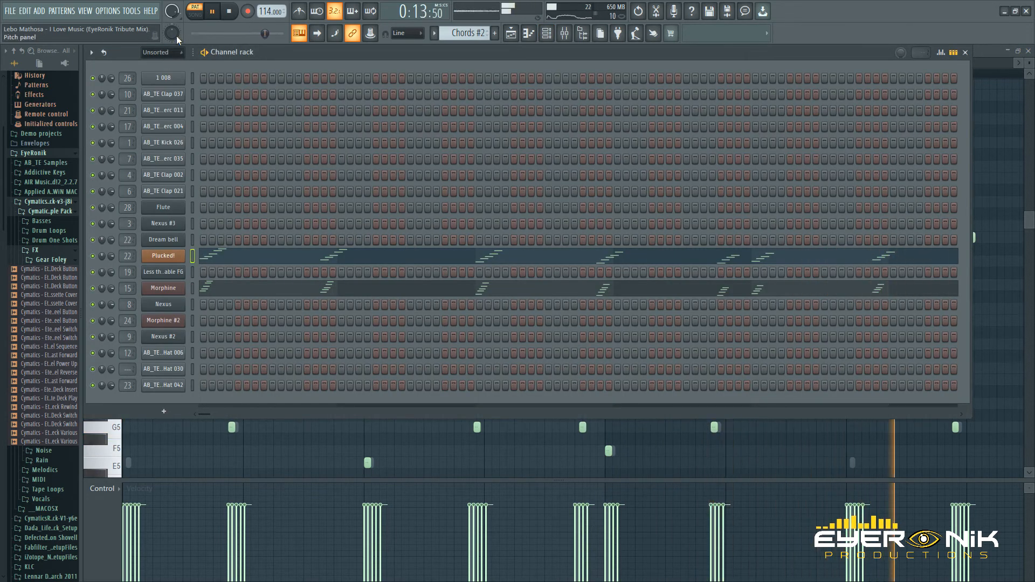
pyautogui.click(213, 11)
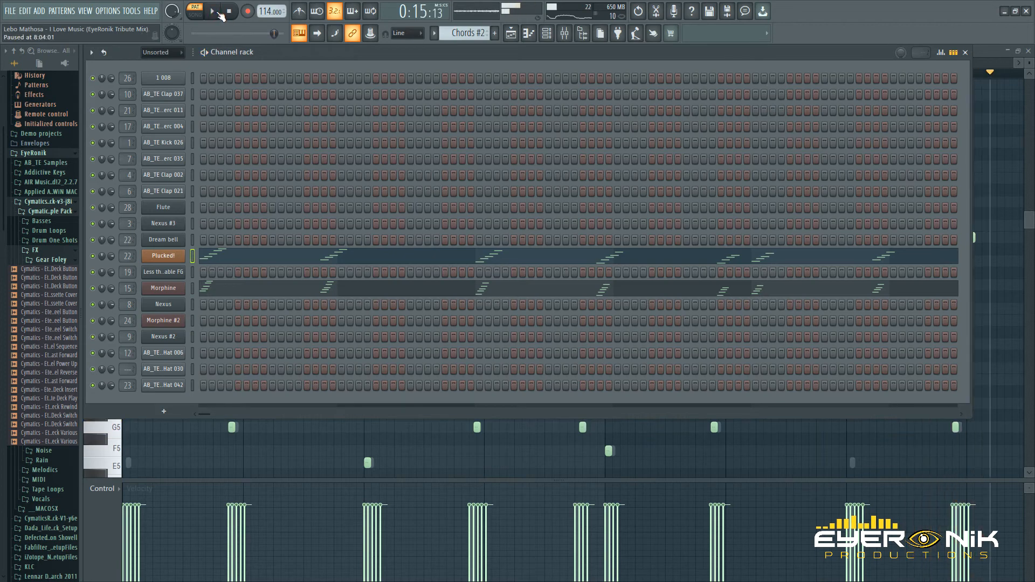
pyautogui.click(227, 11)
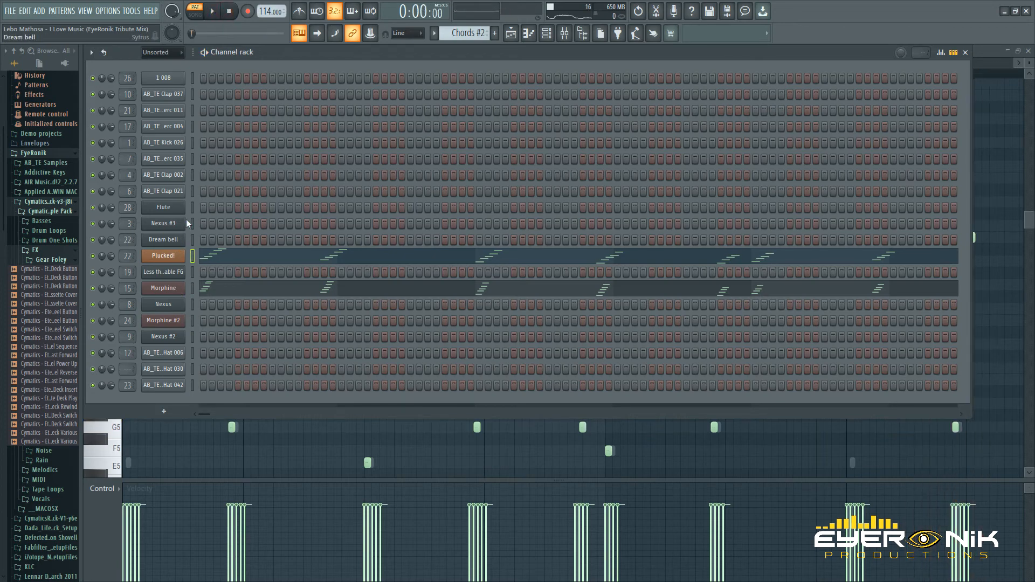
pyautogui.click(512, 33)
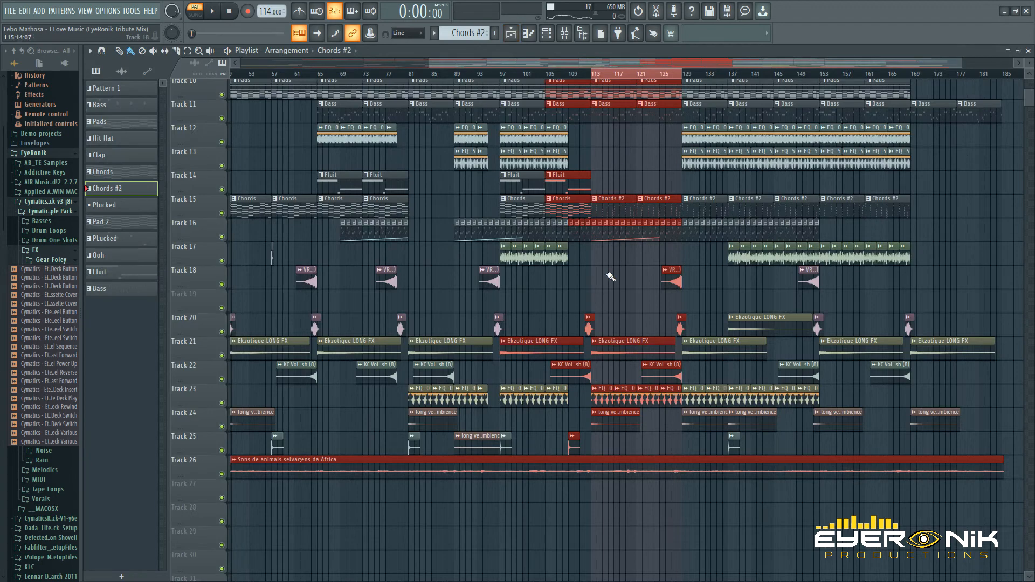
# Step: Open the PLucked pattern from Track 16 in the piano roll, audition it and return to the playlist
pyautogui.scroll(10, 629, 348)
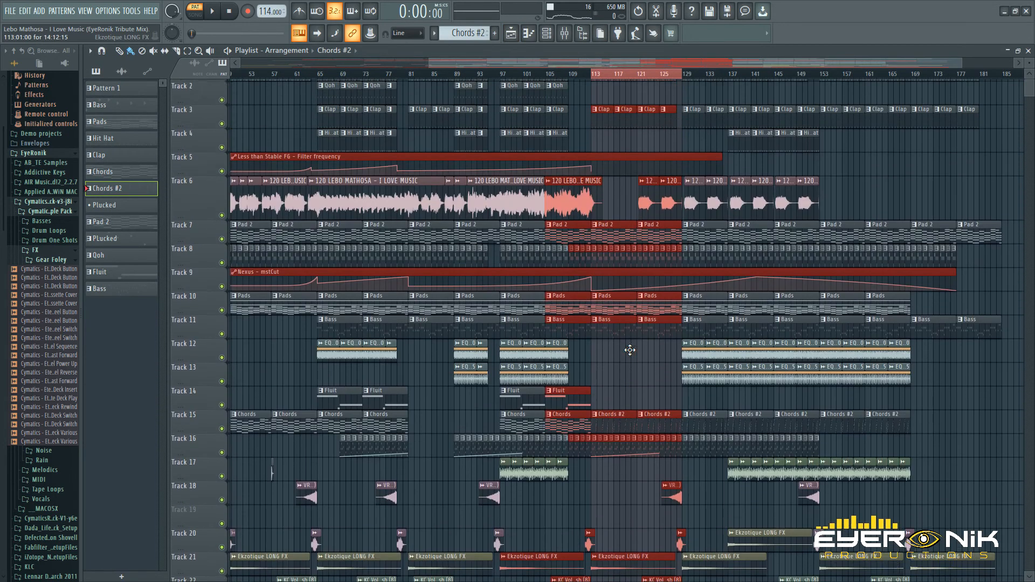
pyautogui.scroll(-5, 630, 350)
pyautogui.scroll(-4, 629, 350)
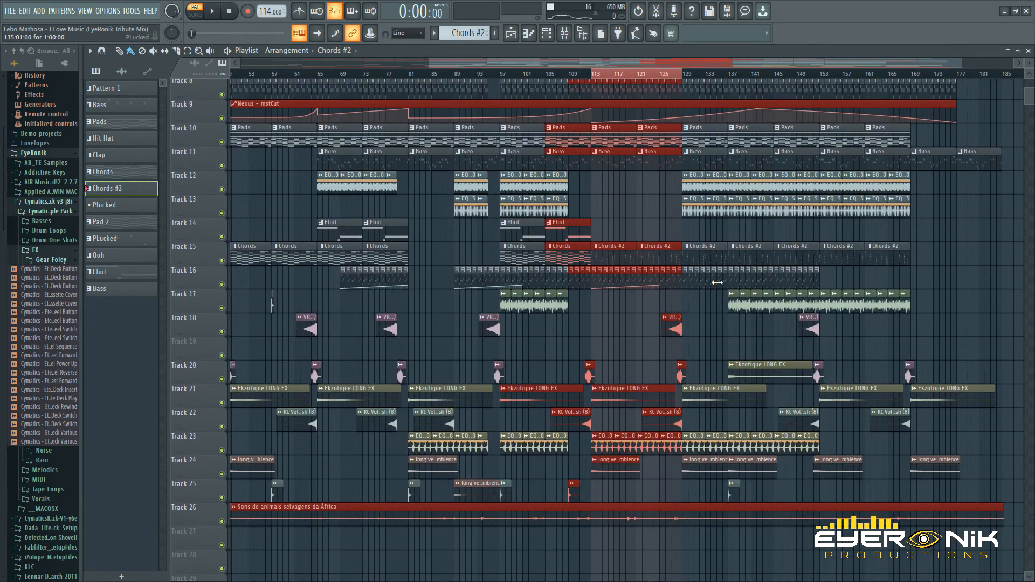
pyautogui.click(717, 282)
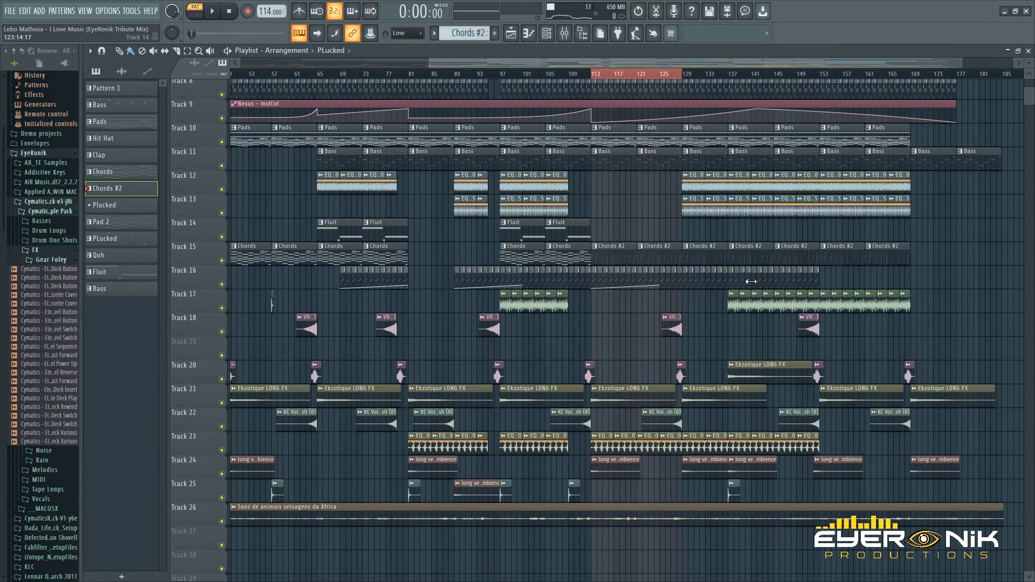
pyautogui.doubleClick(707, 287)
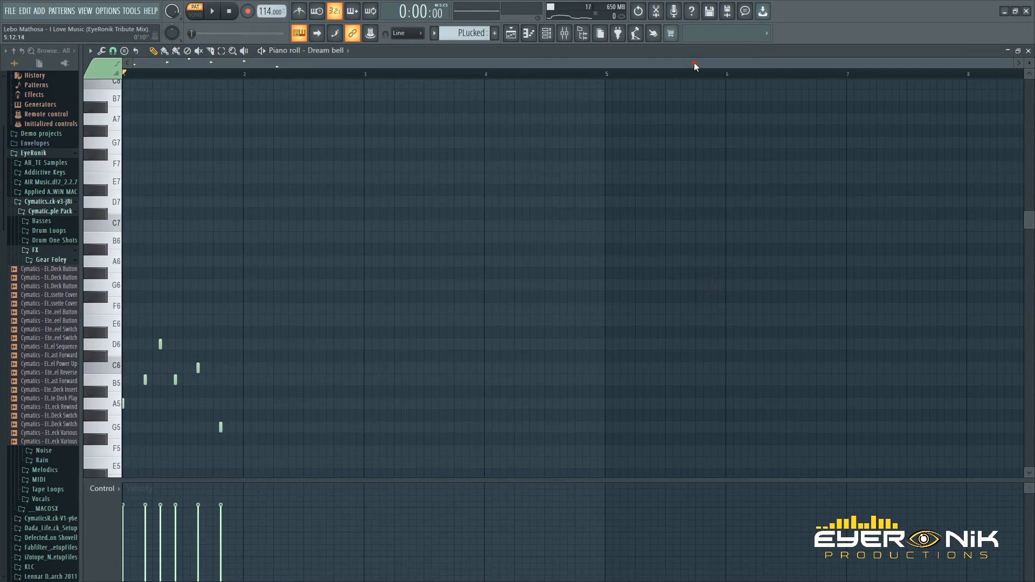
pyautogui.scroll(-4, 616, 208)
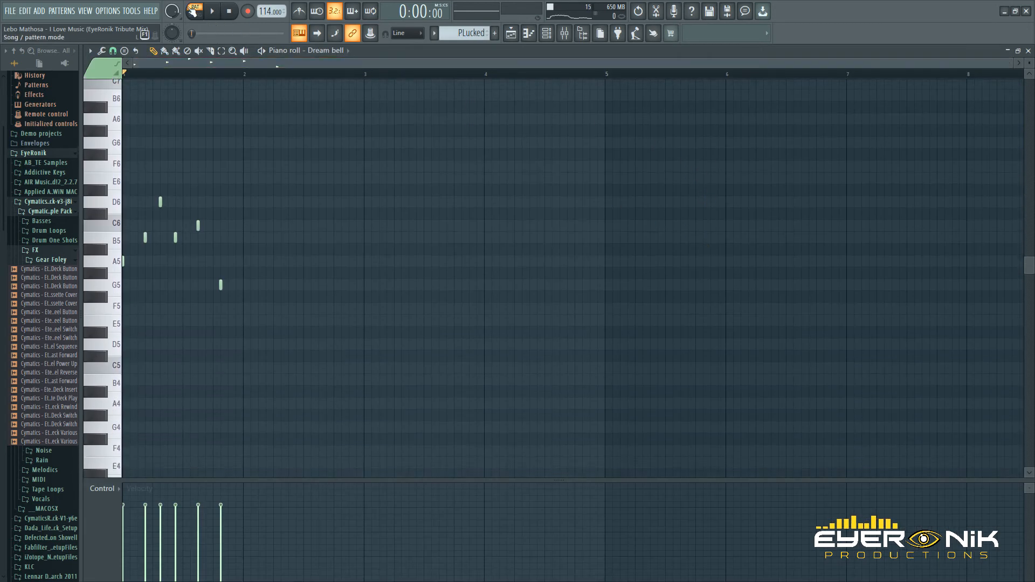
pyautogui.click(213, 12)
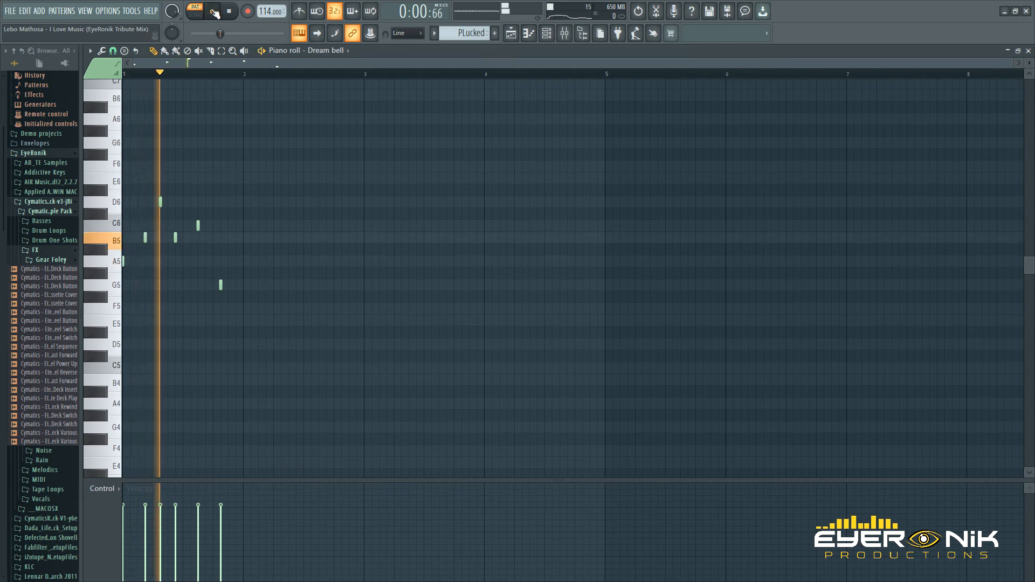
pyautogui.click(230, 11)
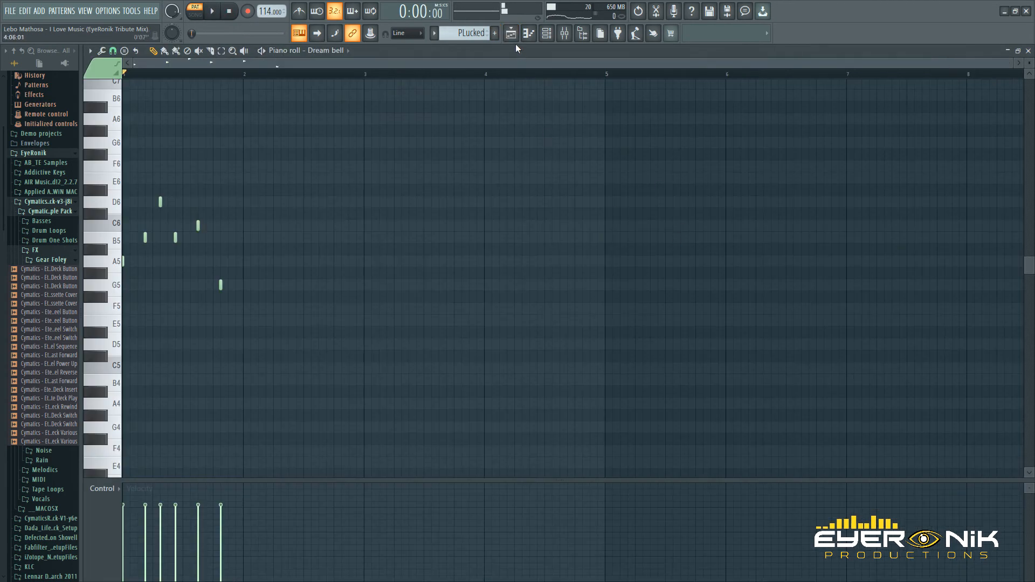
pyautogui.click(511, 34)
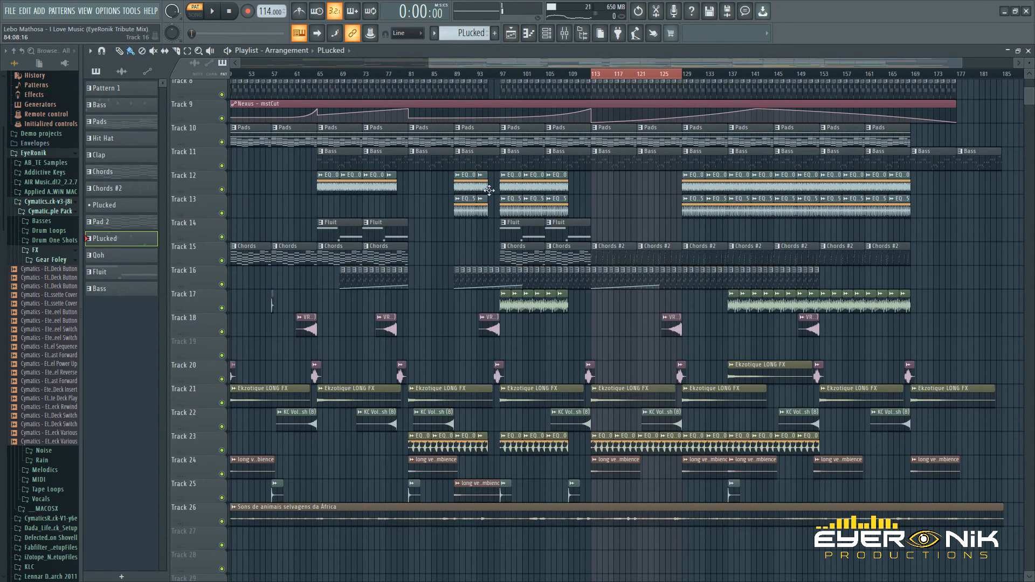
# Step: Open the Bass pattern from Track 8 in the piano roll, audition it and return to the playlist
pyautogui.scroll(3, 472, 170)
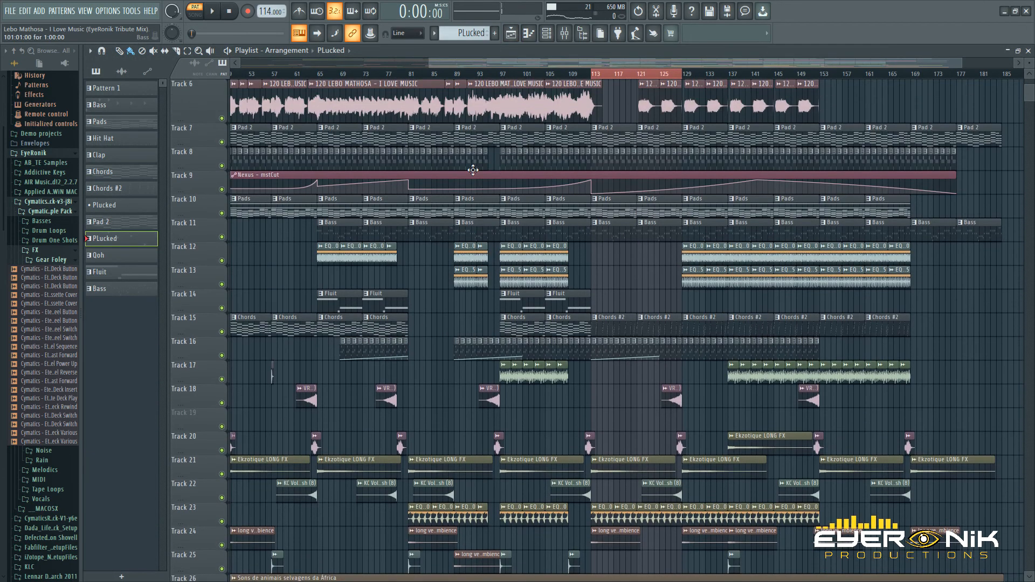
pyautogui.doubleClick(442, 163)
pyautogui.click(213, 12)
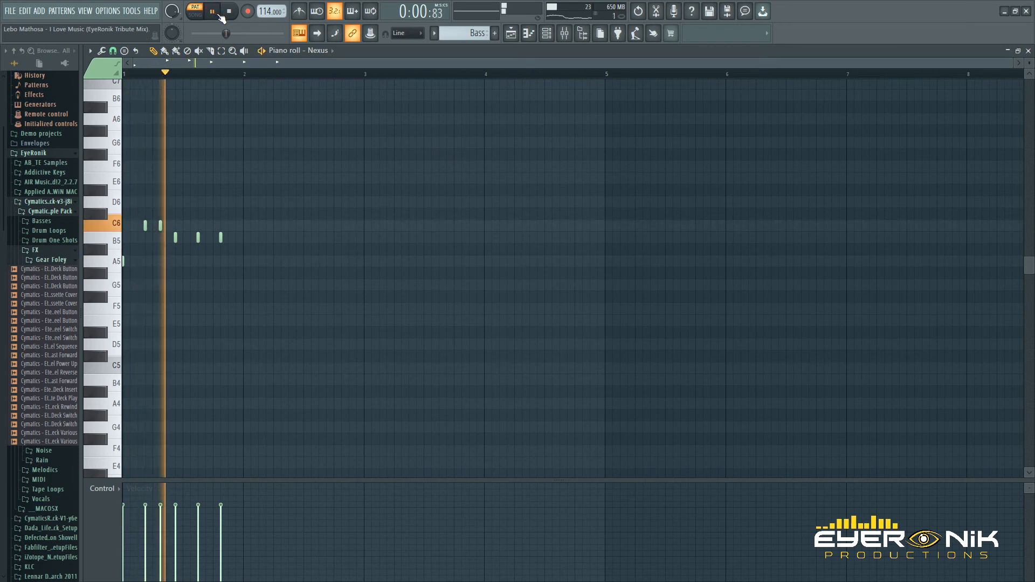
pyautogui.press('space')
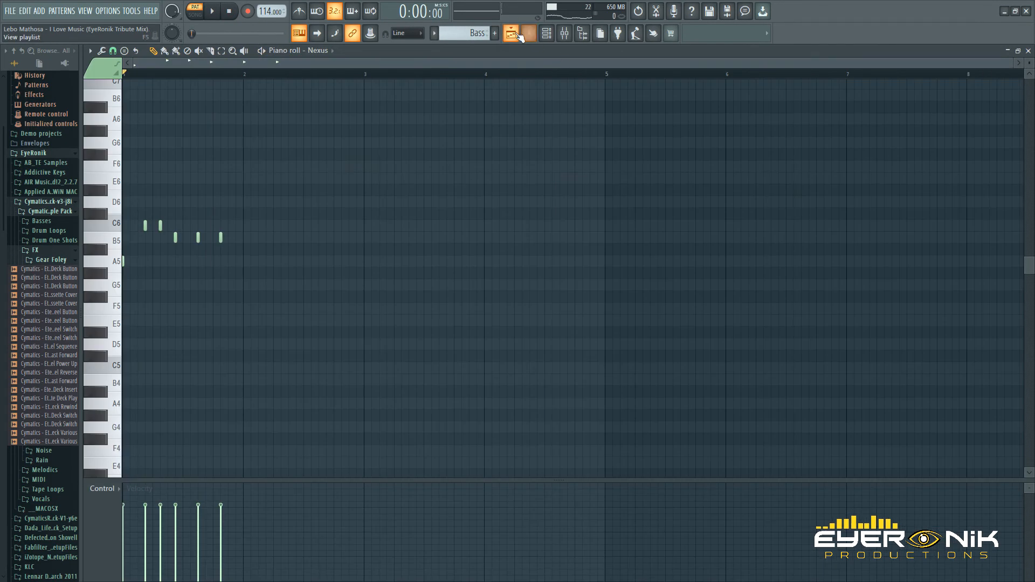
pyautogui.click(516, 34)
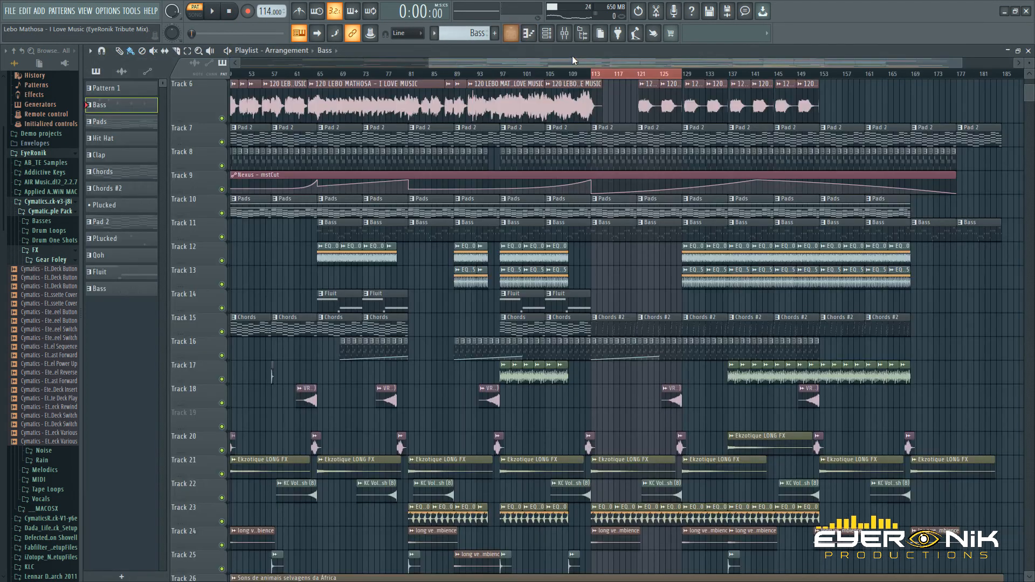
# Step: Clear the bar selection, play the song from bar 113 in song mode and follow the playback past bar 121
pyautogui.moveTo(574, 59); pyautogui.dragTo(684, 62)
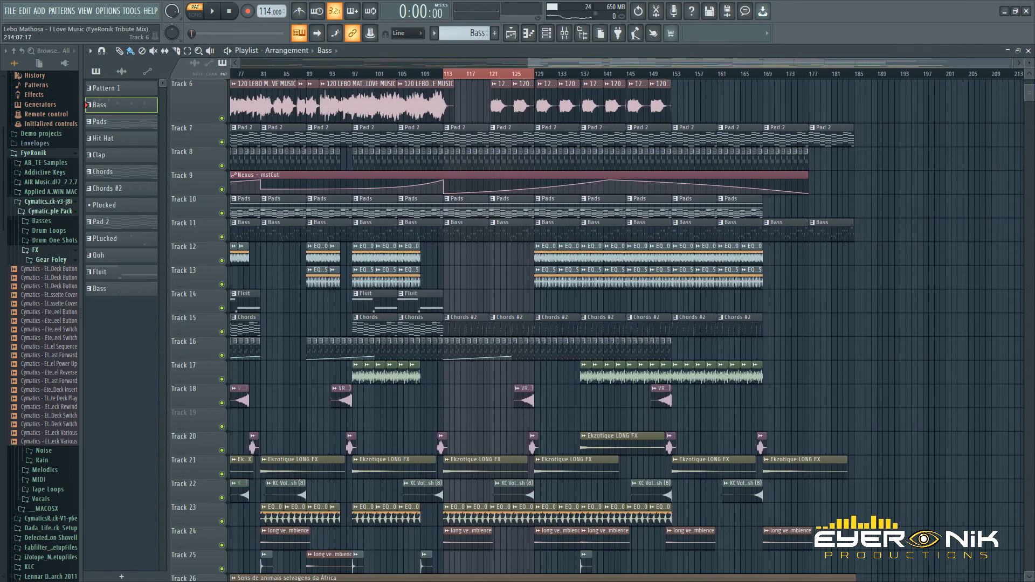
pyautogui.click(1030, 76)
pyautogui.moveTo(1030, 63); pyautogui.dragTo(1030, 67)
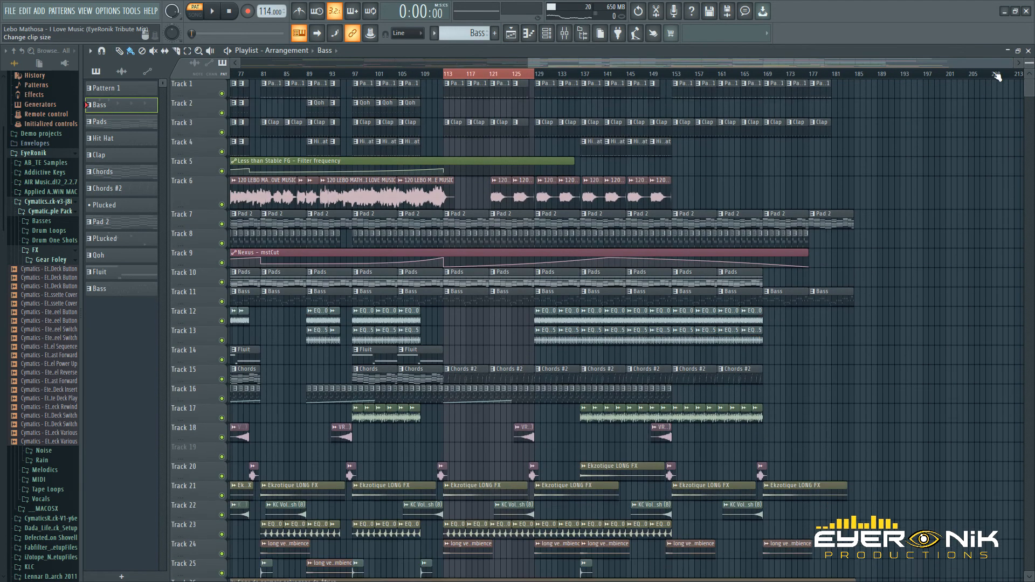
pyautogui.click(519, 77)
pyautogui.moveTo(1032, 91)
pyautogui.mouseDown()
pyautogui.moveTo(1032, 103)
pyautogui.moveTo(1031, 88)
pyautogui.mouseUp()
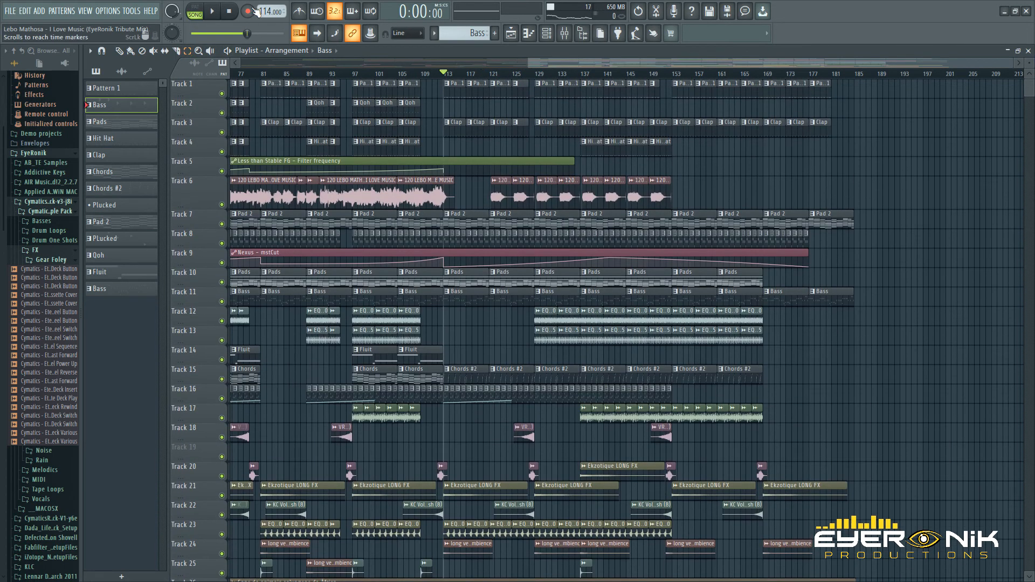
pyautogui.press('space')
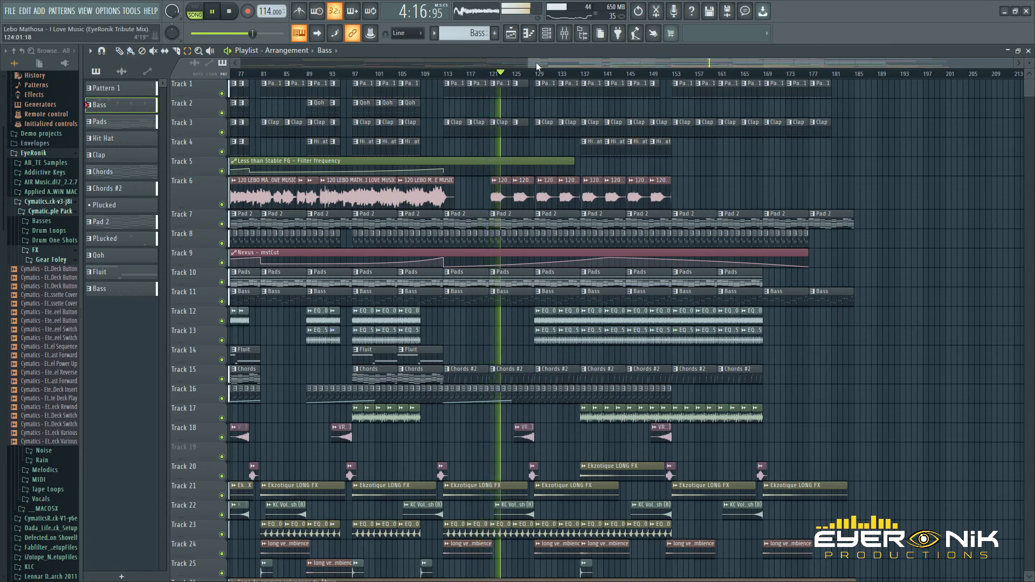
pyautogui.moveTo(585, 69); pyautogui.dragTo(618, 68)
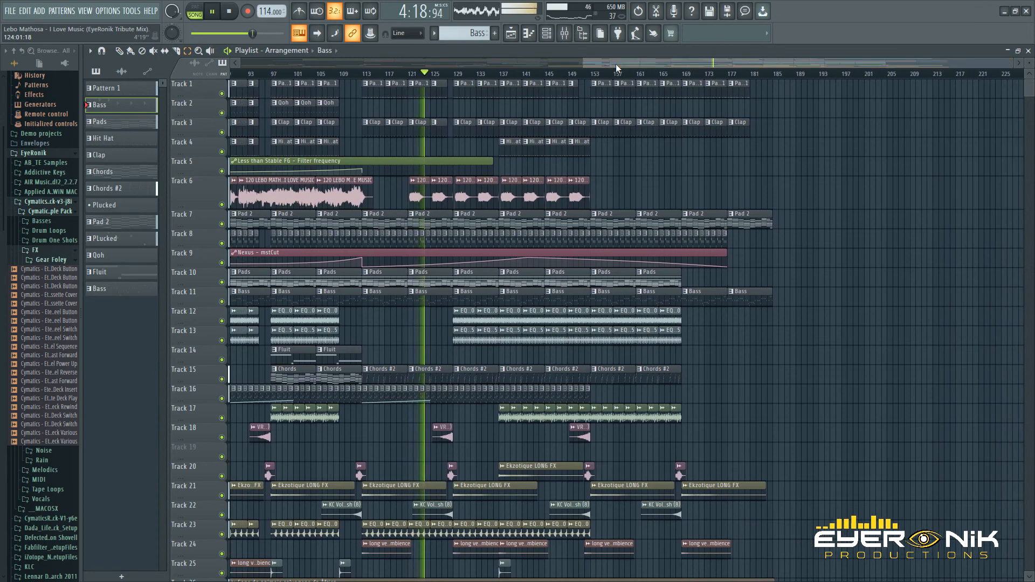